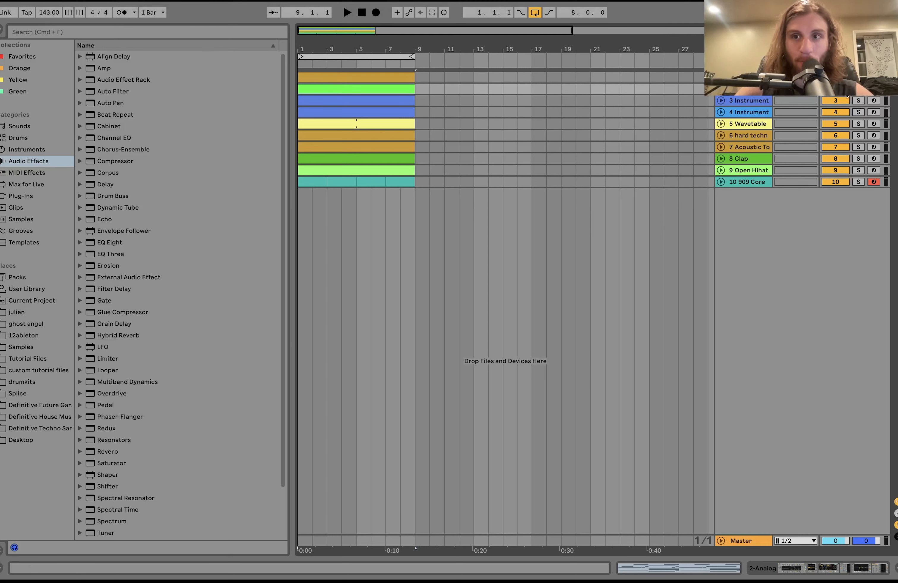
Solo and unfold the green second track with the Analog synth and play it back.
left_click(858, 89)
left_click(722, 89)
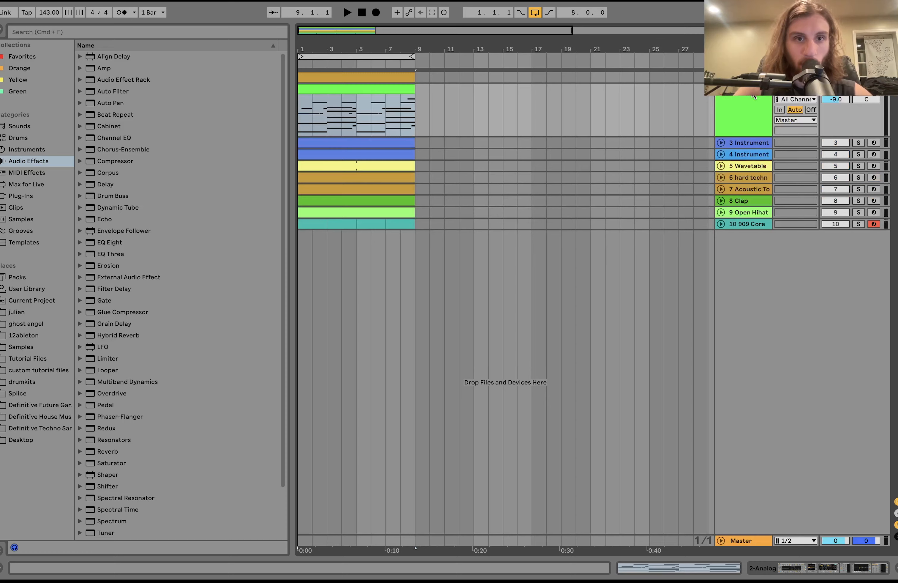
double_click(746, 89)
key("space")
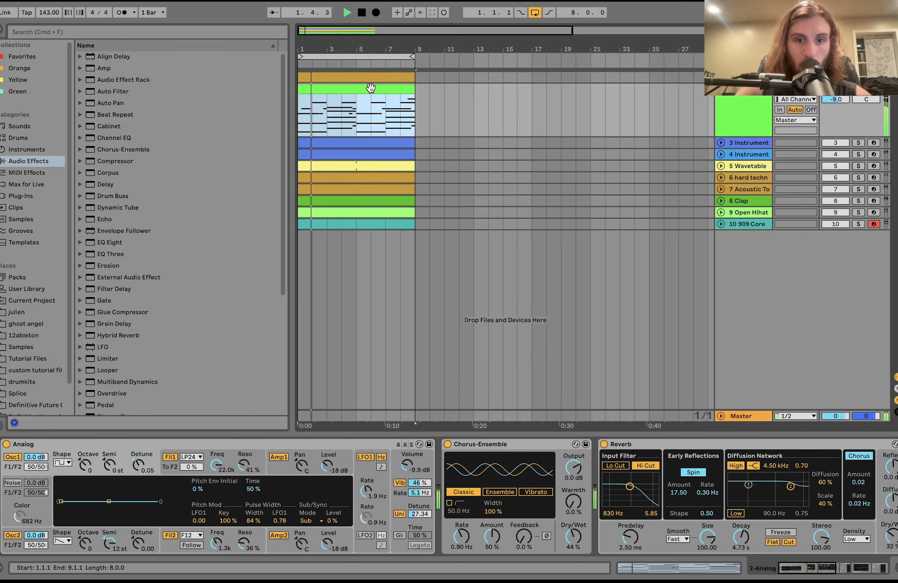
Examine the full note range of the green track's chord clip in the piano roll during playback, and stop the transport.
double_click(371, 89)
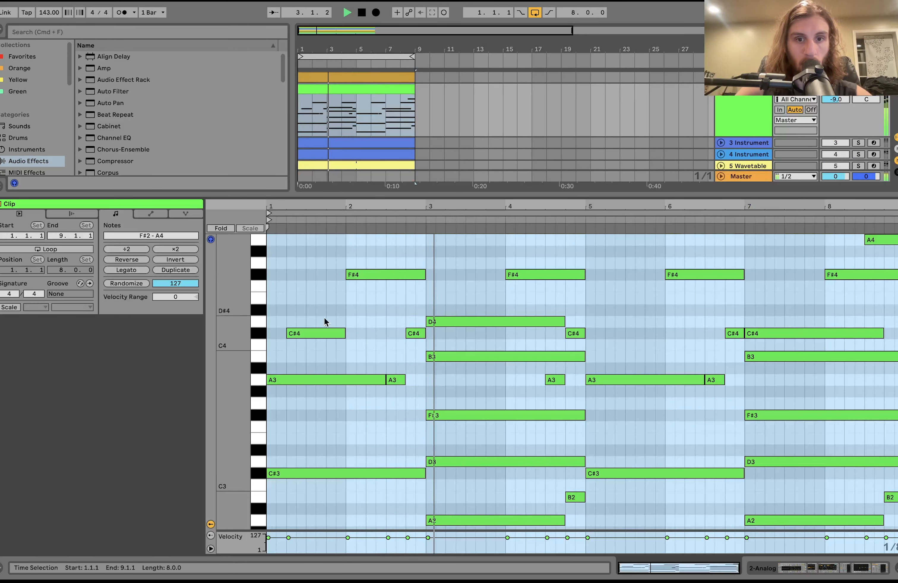
scroll(318, 339, "down", 3)
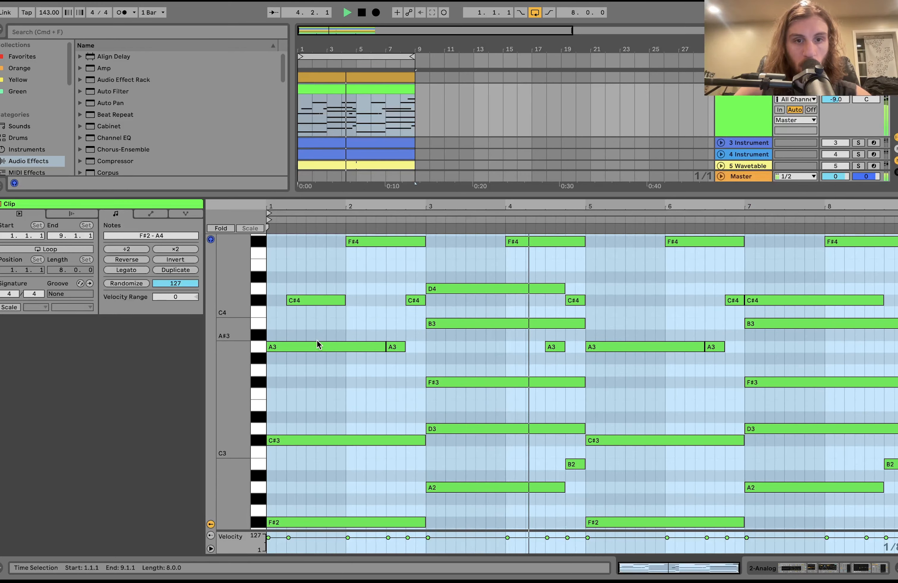
left_click_drag(242, 346, 239, 346)
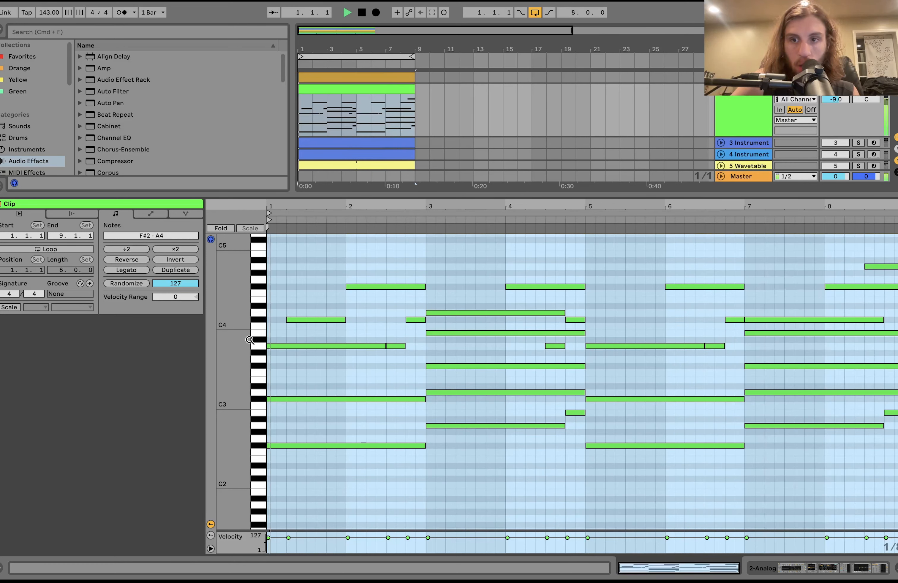
key("space")
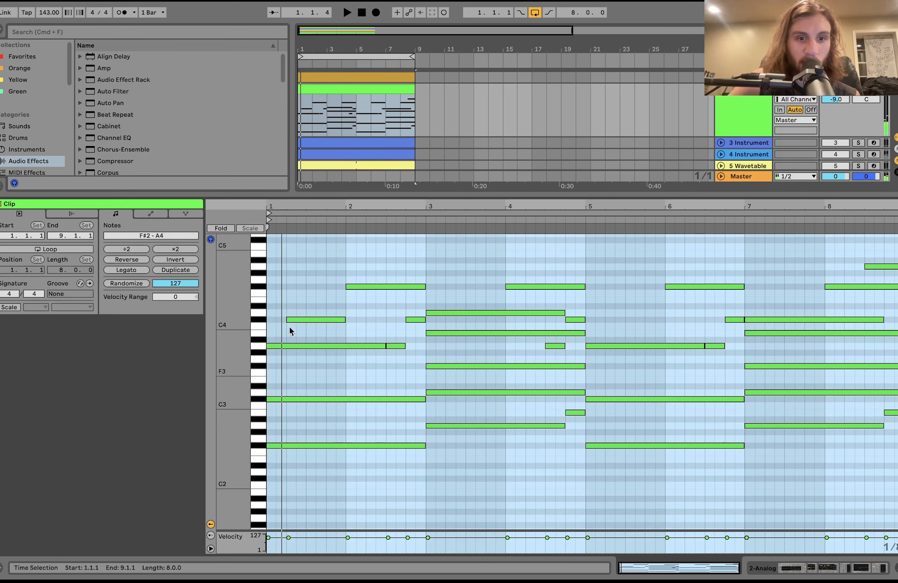
Check the Wavetable track's clip notes, and back in the green chord clip select the opening F#2, C#3 and A3 notes.
left_click(390, 100)
scroll(390, 100, "down", 3)
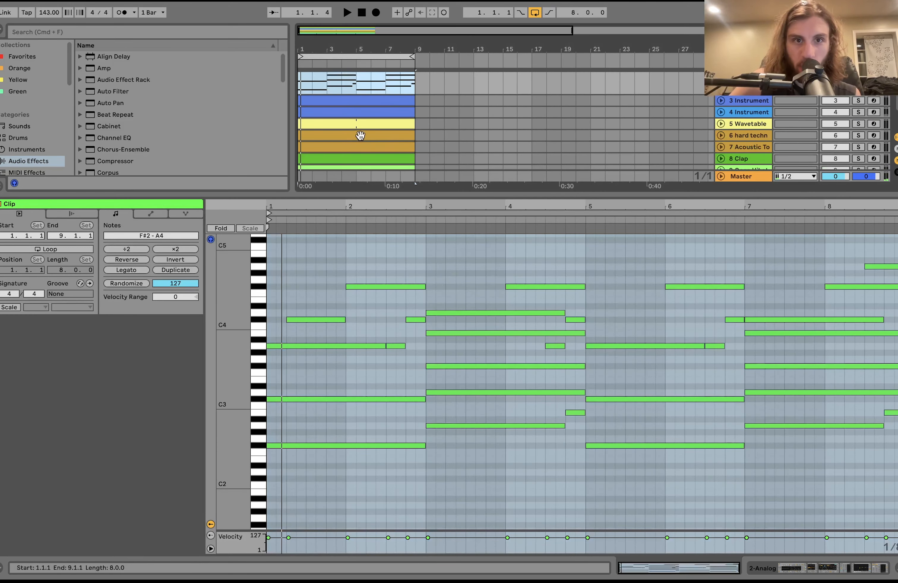
left_click(357, 124)
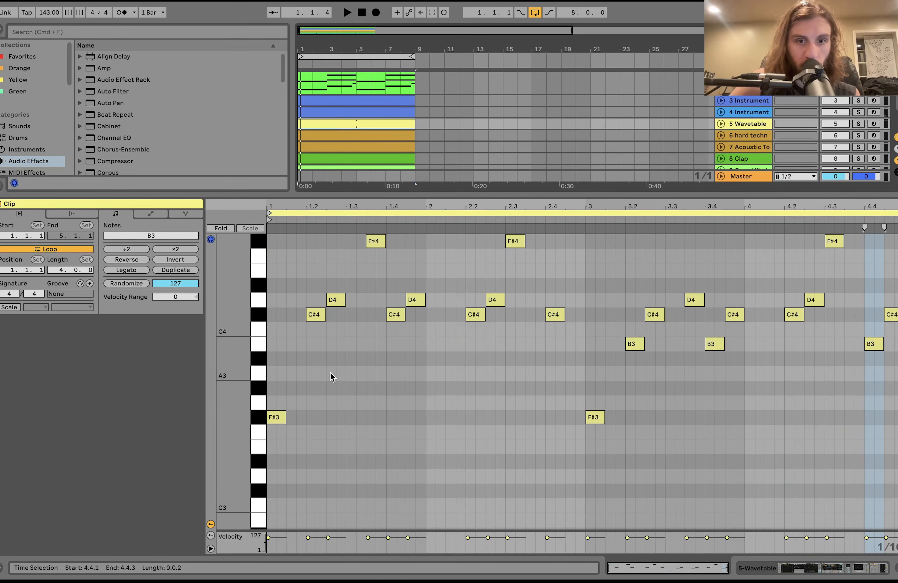
scroll(359, 129, "up", 3)
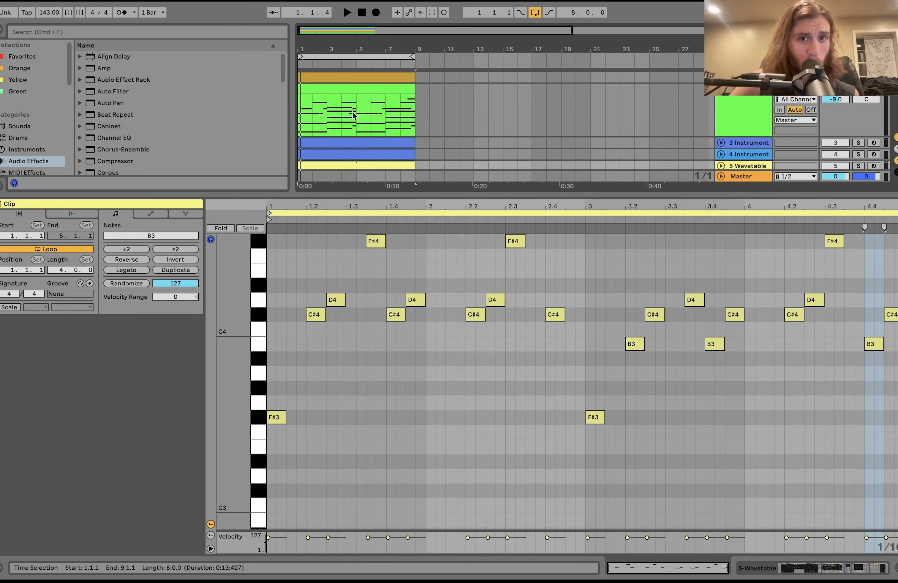
left_click(343, 99)
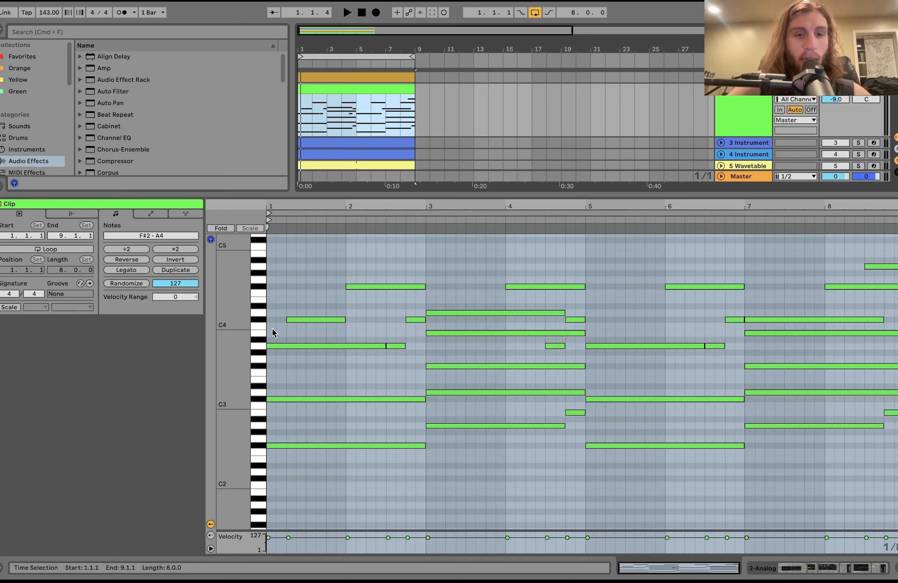
left_click_drag(272, 328, 276, 488)
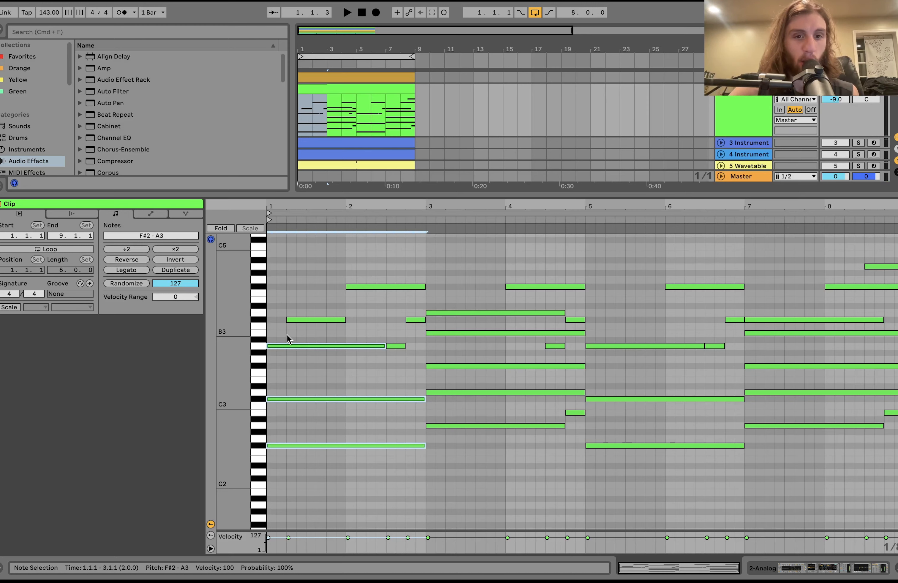
Show the green track's device chain and audition playback with track 3 temporarily soloed.
double_click(748, 115)
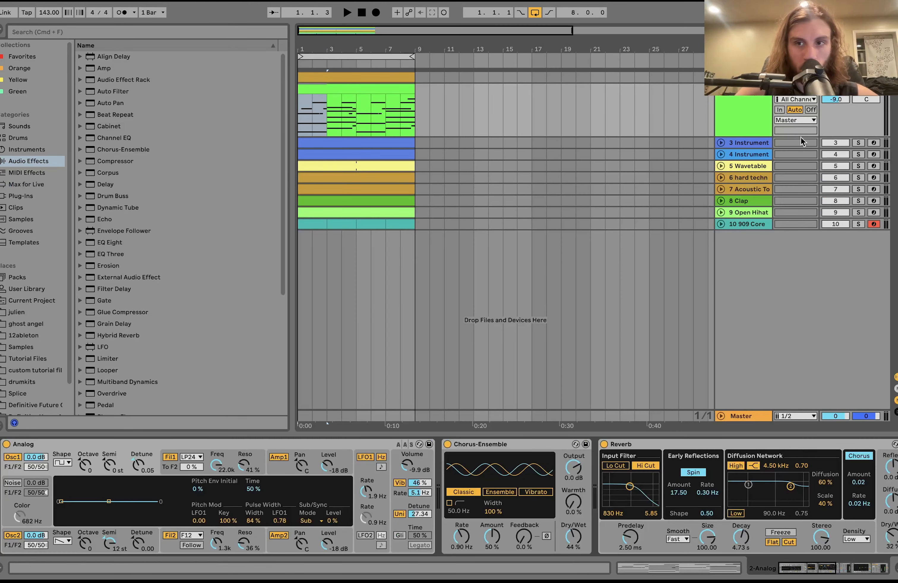
left_click(858, 143)
key("space")
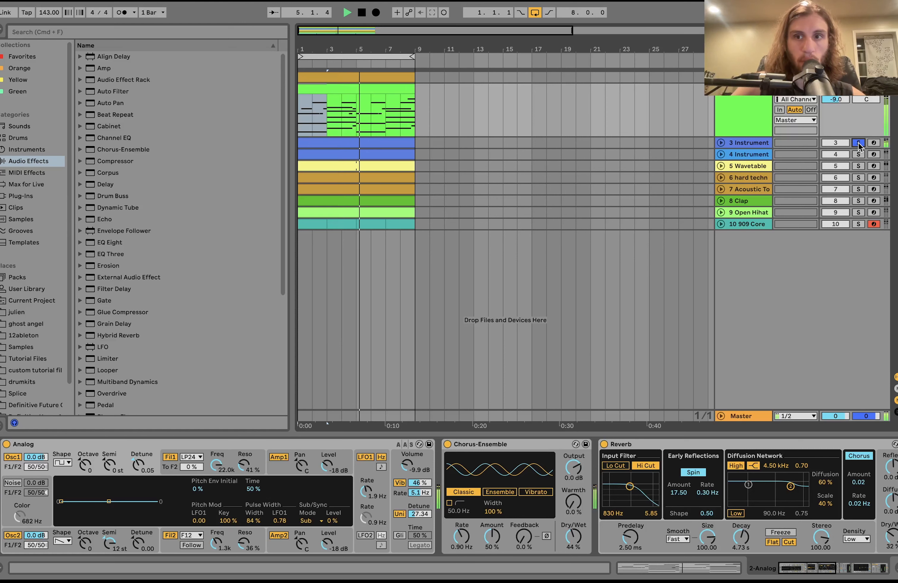
left_click(859, 143)
key("space")
Reopen the green chord clip and audition the first chord's F#2, A3 and C#4 notes individually.
double_click(360, 89)
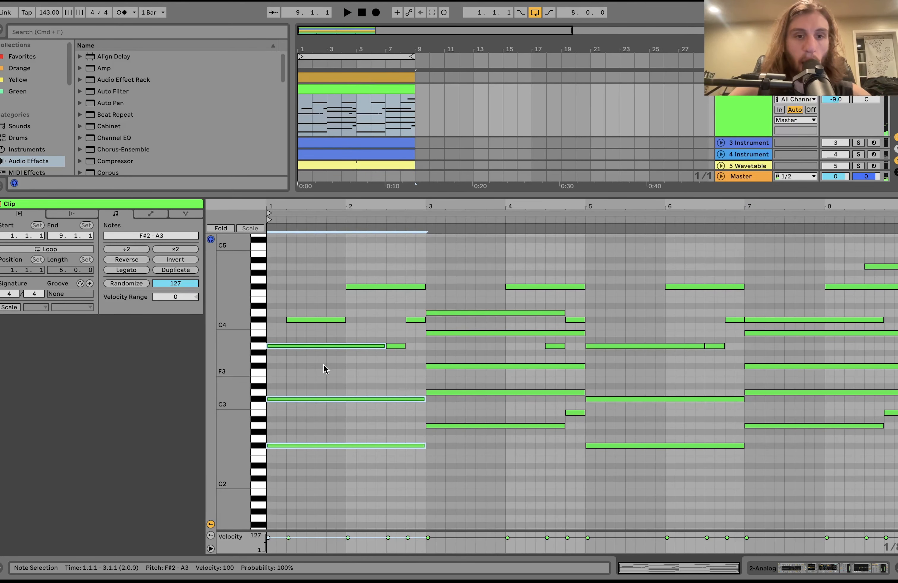
left_click(280, 465)
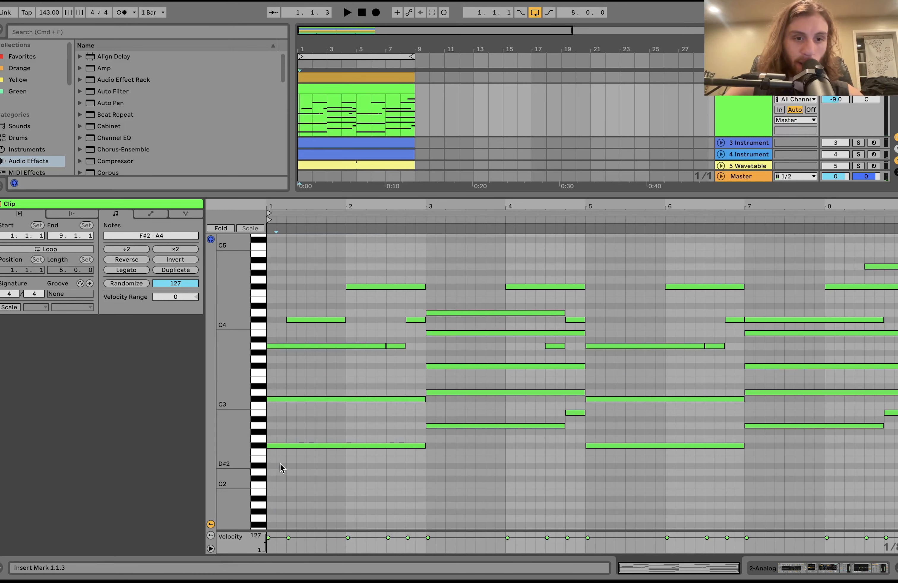
left_click(281, 446)
left_click(281, 438)
left_click(288, 346)
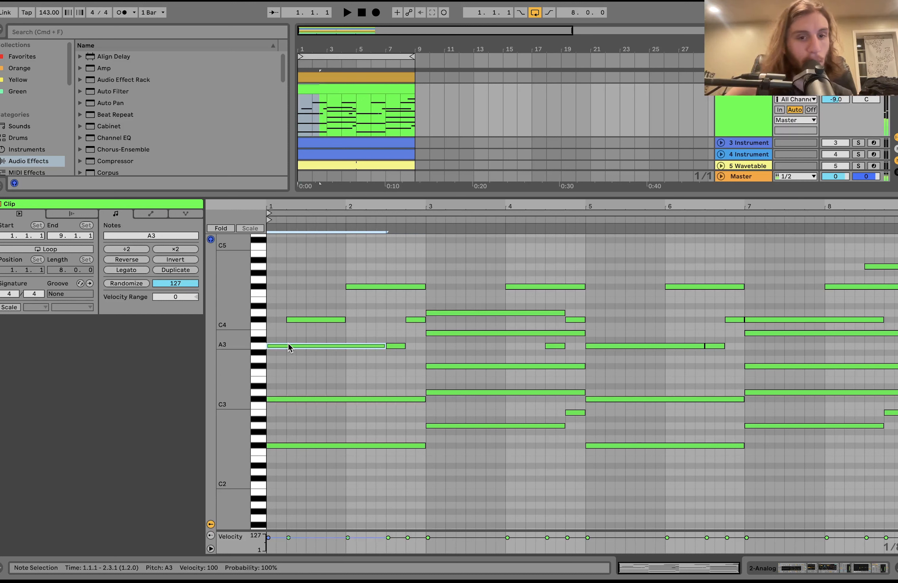
left_click(304, 319)
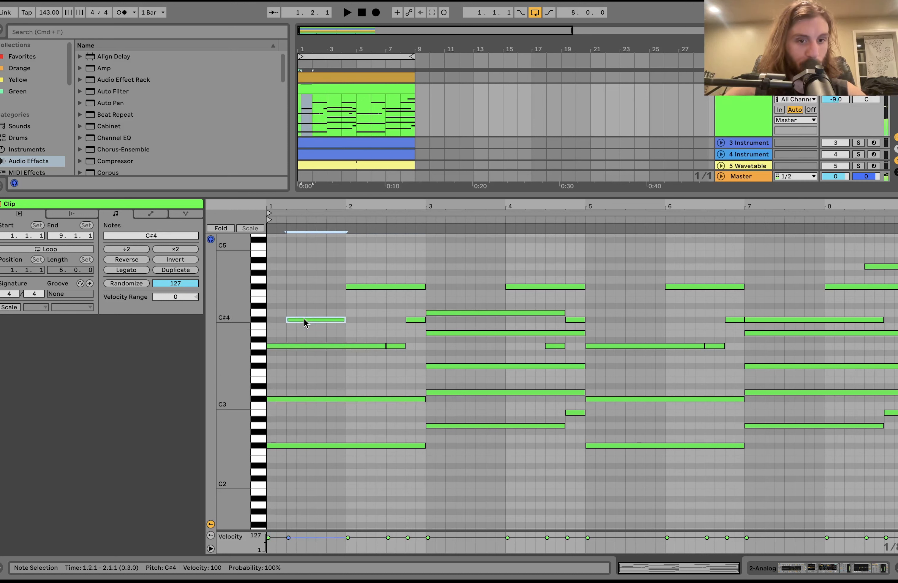
Play the clip briefly and audition the short C#4 note at 2.4 and the A3 note at 2.3.
key("space")
key("space")
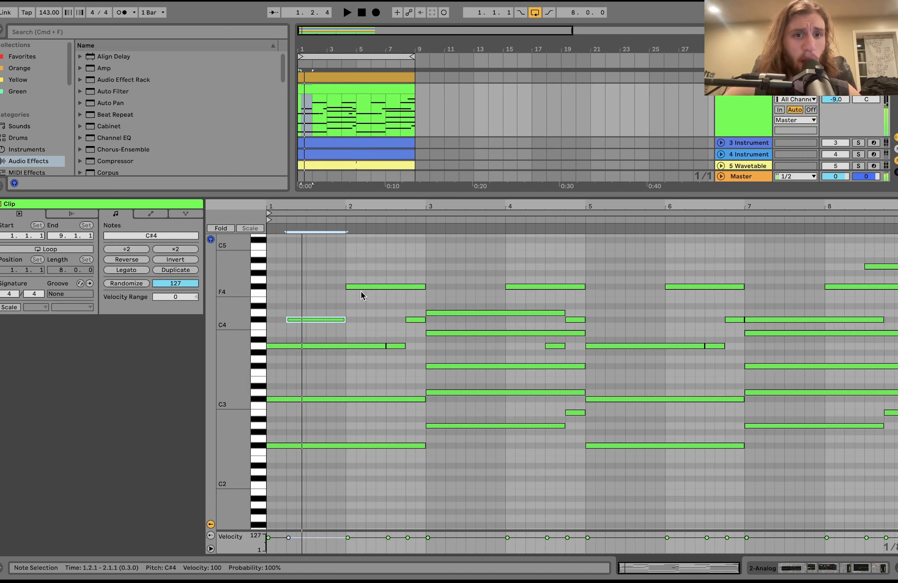
left_click(414, 321)
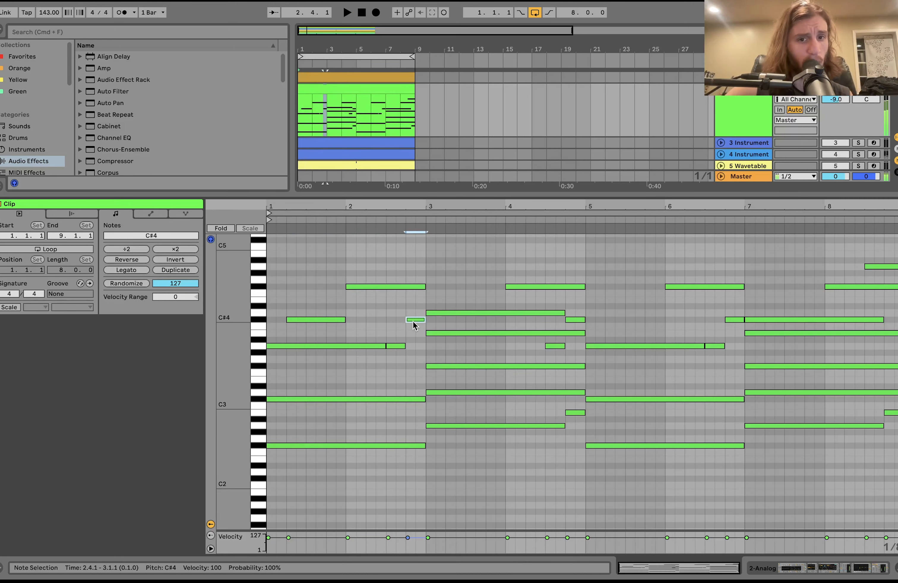
left_click(395, 351)
left_click(396, 346)
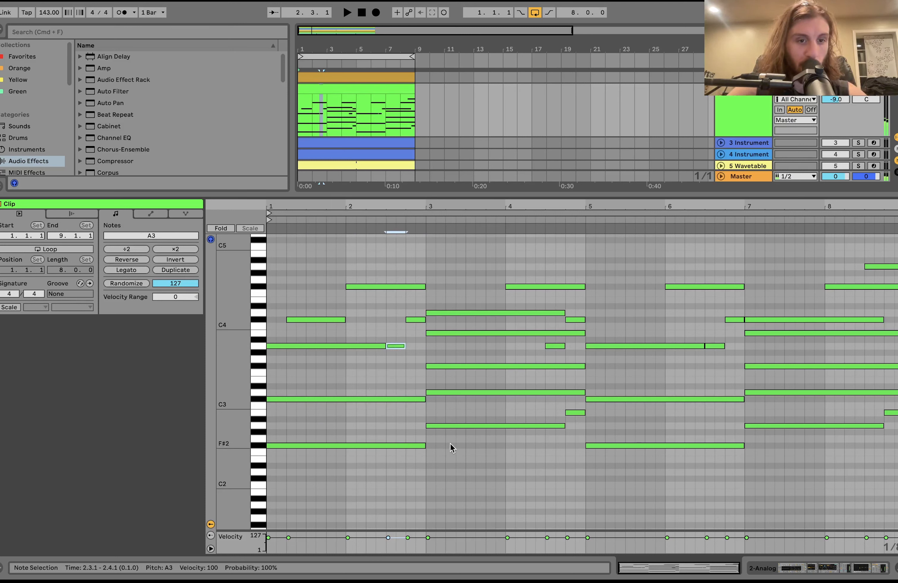
Select the second chord's upper notes in bars 3 and 4, single out its B3 and D4 notes, and play the clip.
left_click_drag(450, 447, 455, 262)
left_click_drag(519, 265, 572, 362)
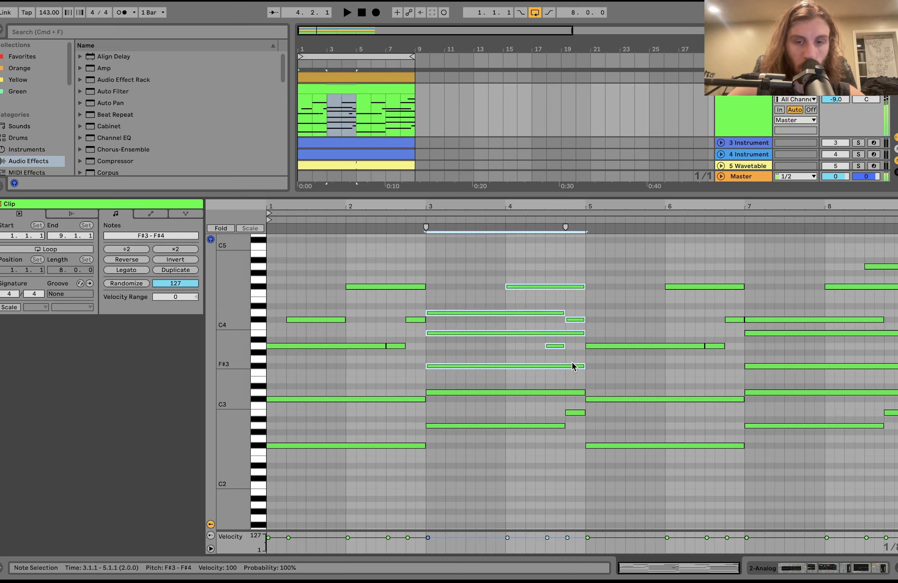
left_click(308, 319)
left_click(464, 313)
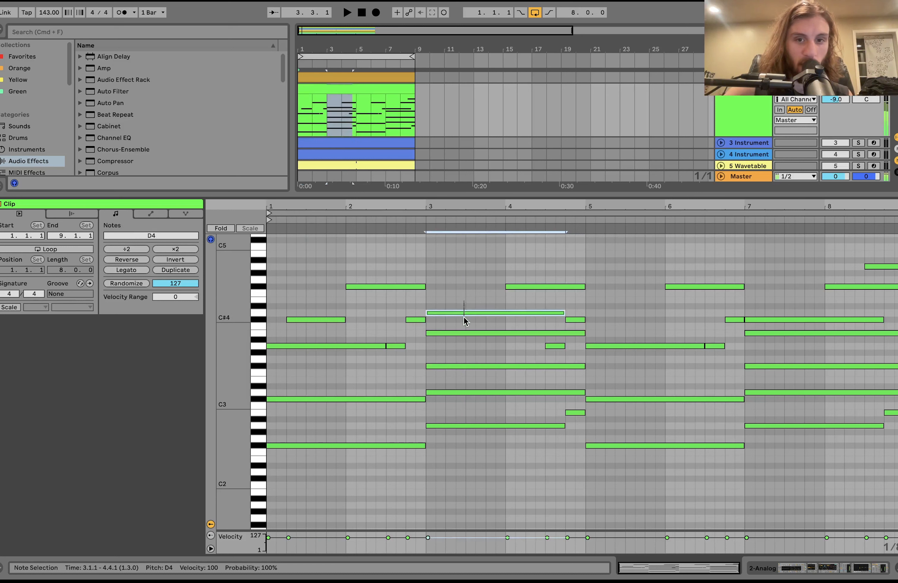
left_click_drag(439, 302, 444, 348)
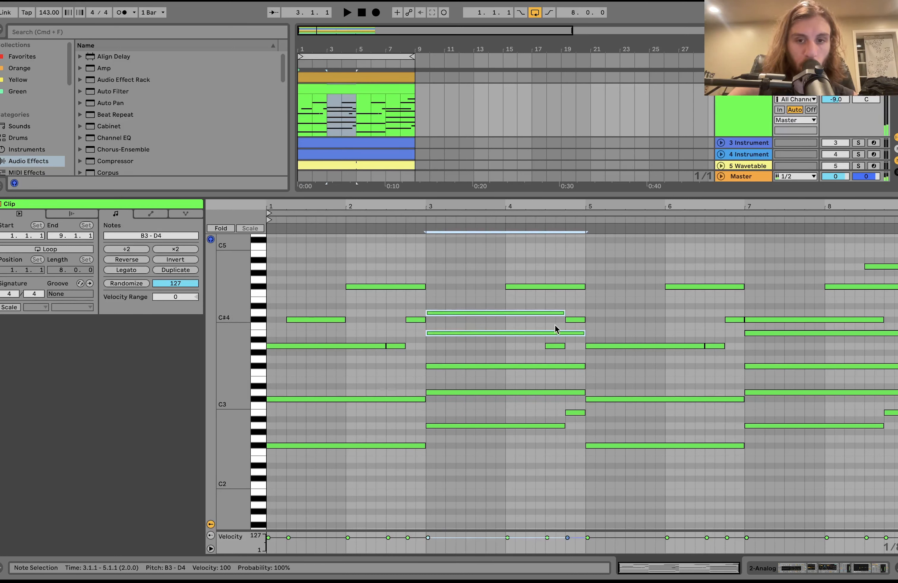
key("space")
Show the green track's Analog synth and compare the envelope settings of filter 1 and filter 2.
left_click(756, 104)
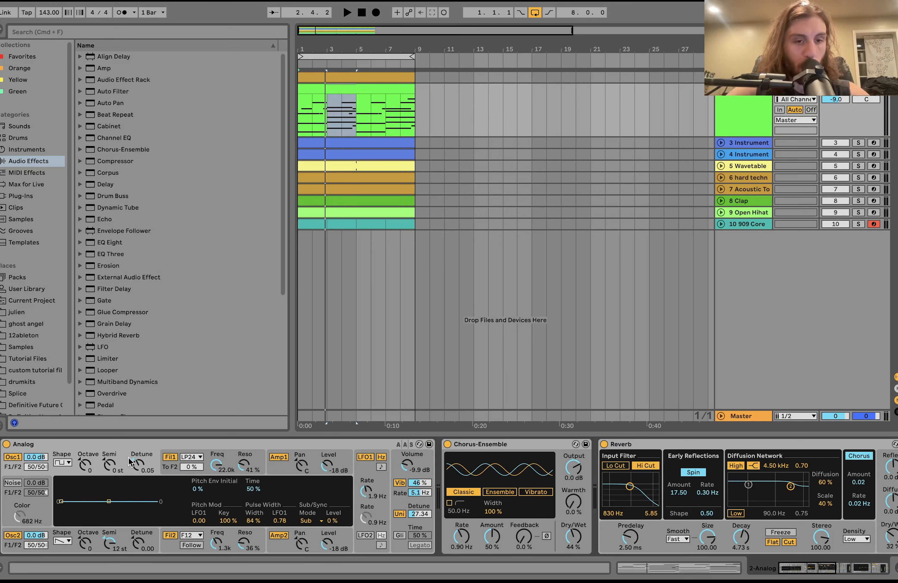
left_click(235, 460)
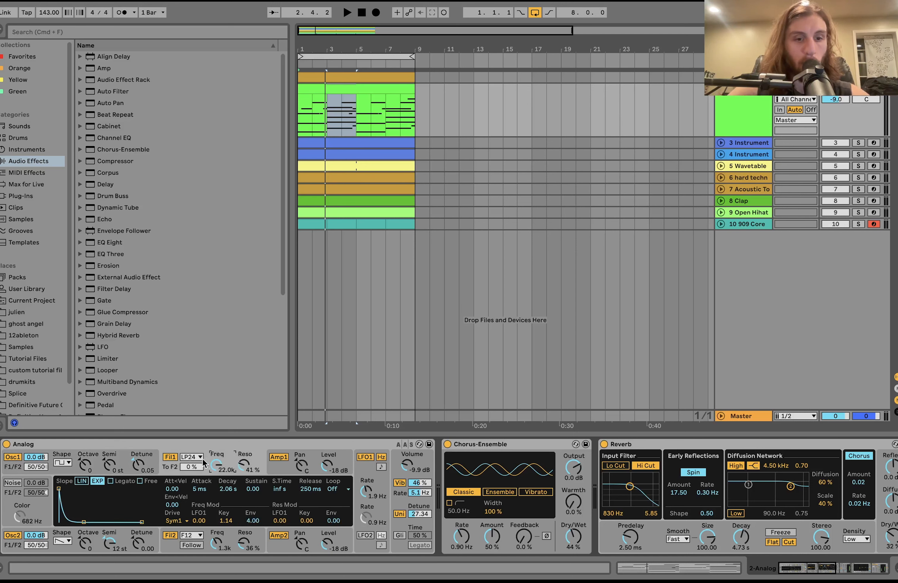
left_click(226, 536)
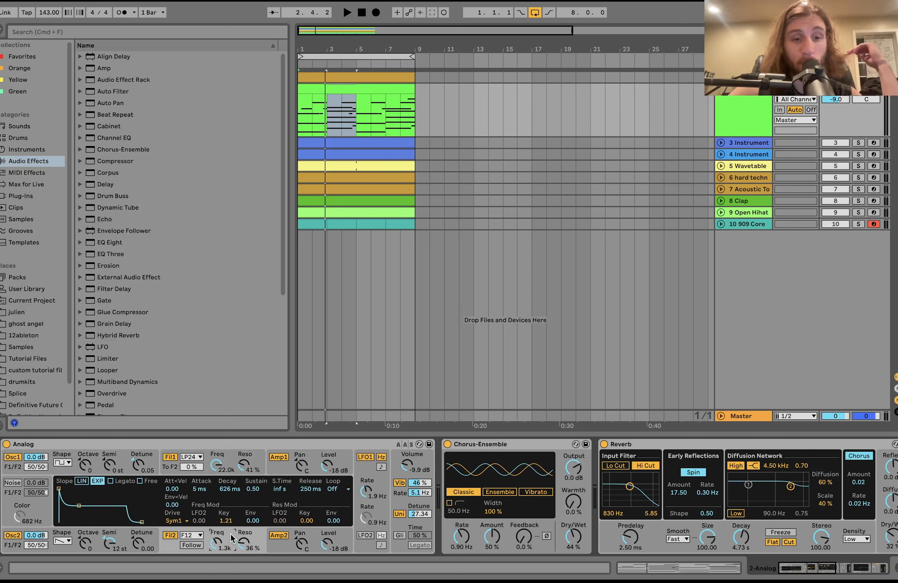
left_click(235, 458)
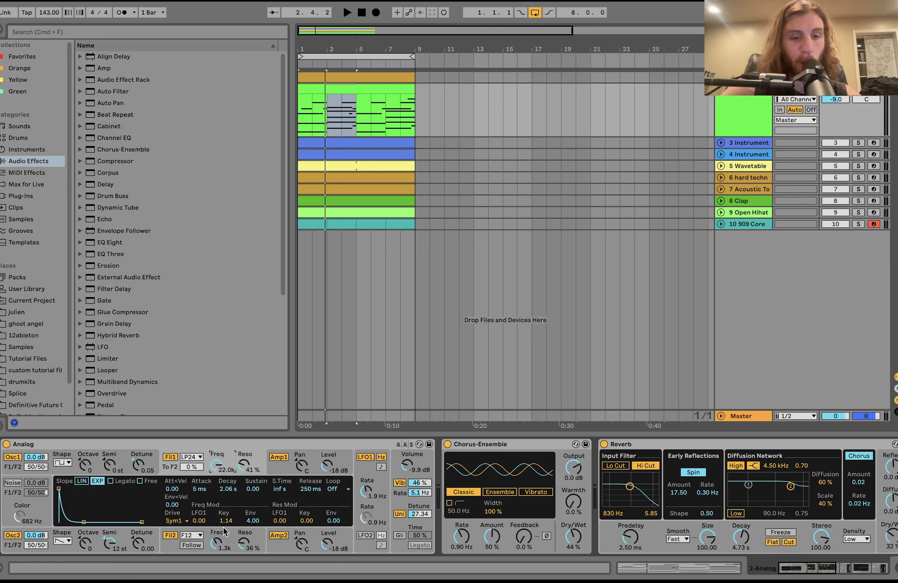
left_click(221, 536)
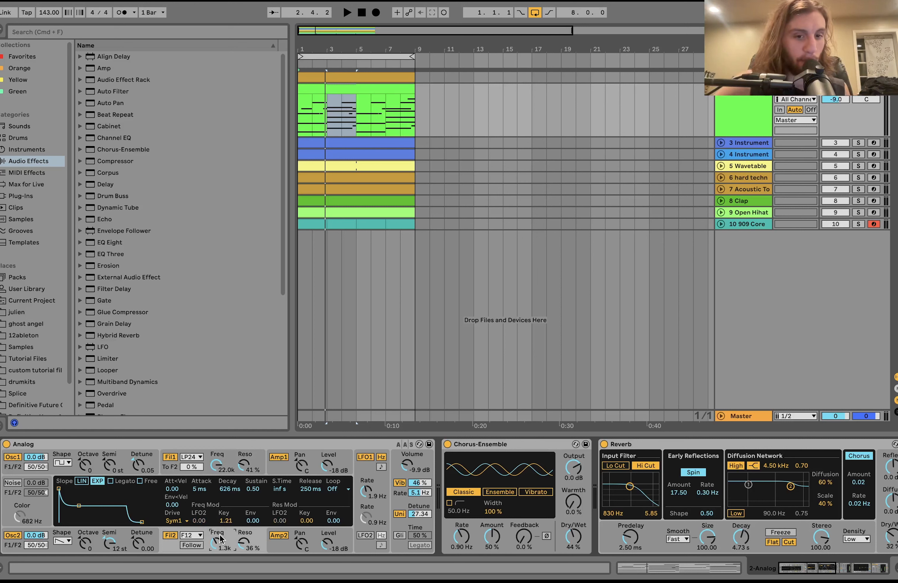
Audition the Analog sound with filter 2 switched off and on again.
key("space")
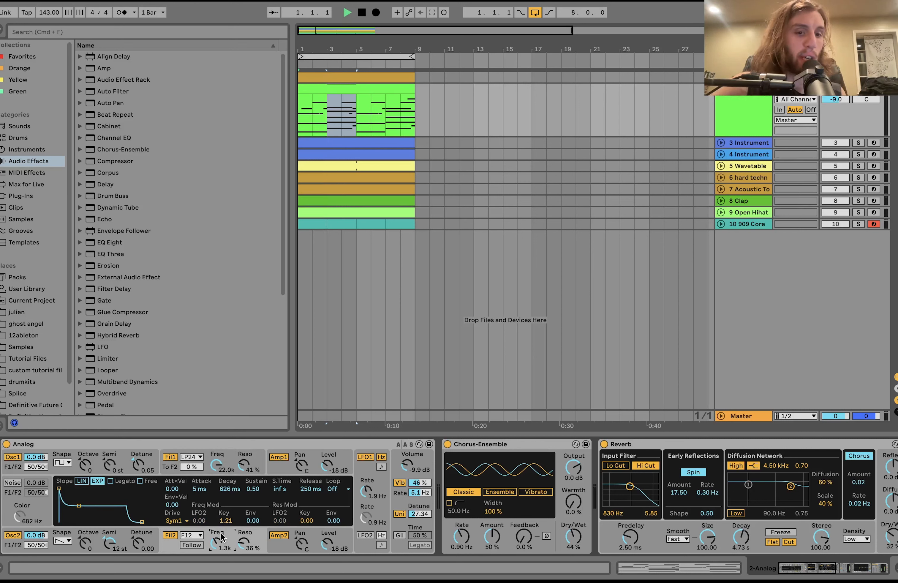
left_click(171, 536)
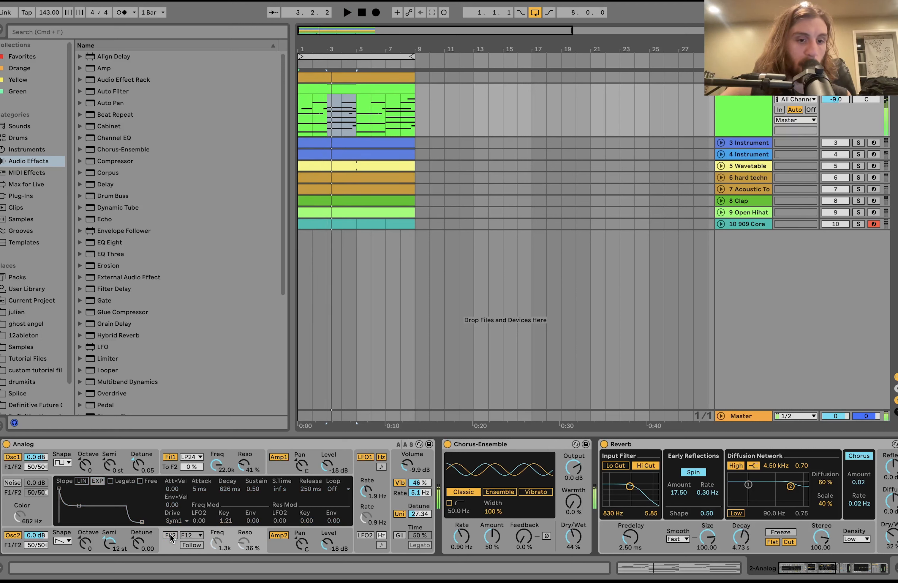
left_click(172, 536)
key("space")
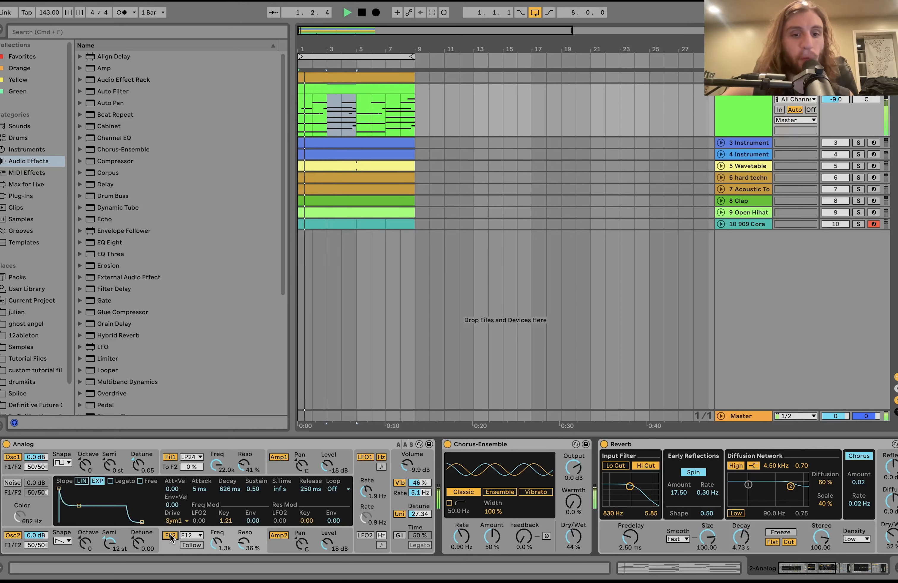
key("space")
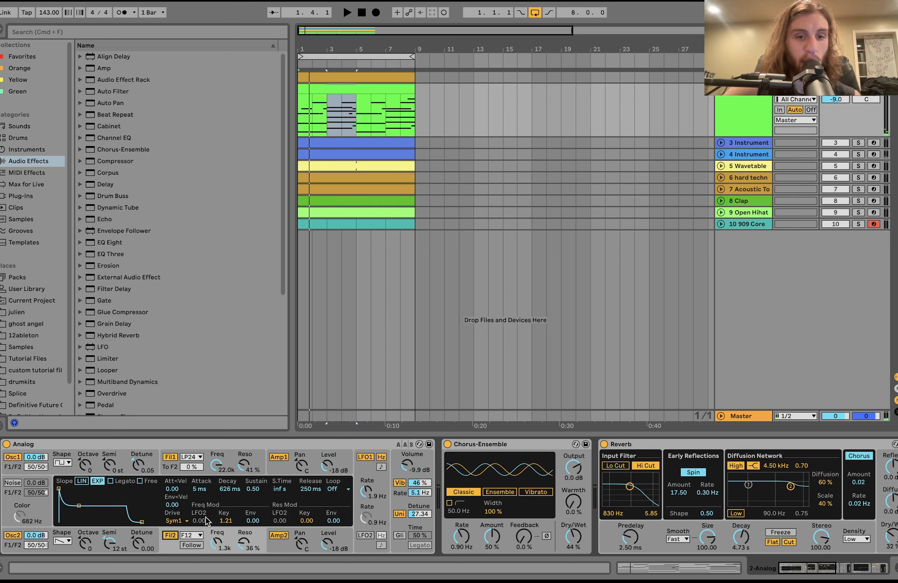
Examine the Analog synth's Amp 1 and Amp 2 envelopes and its global vibrato and unison settings.
left_click(279, 473)
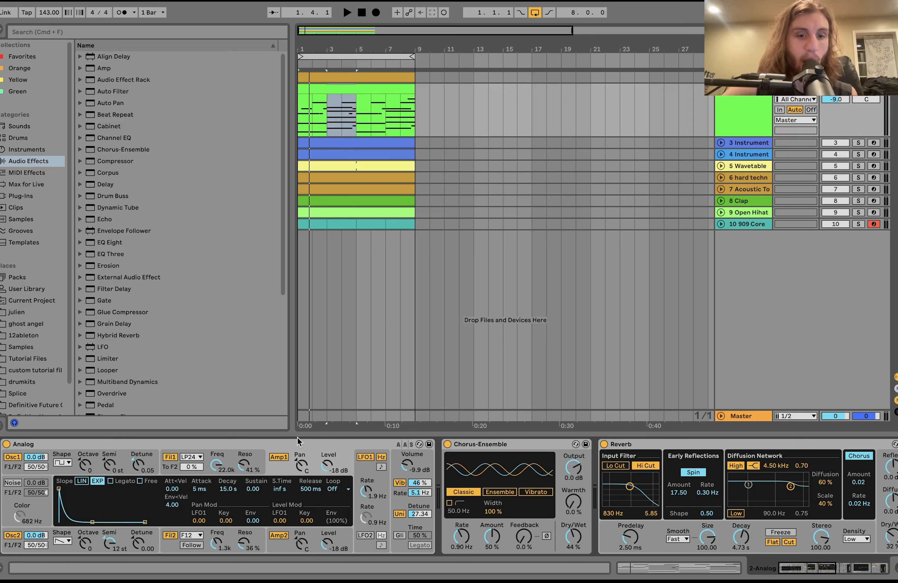
left_click(285, 549)
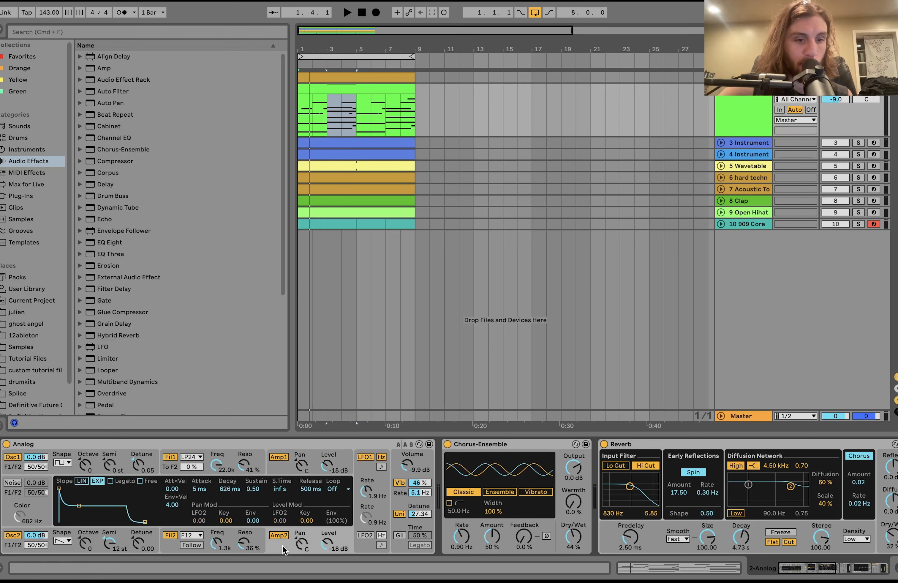
left_click(402, 497)
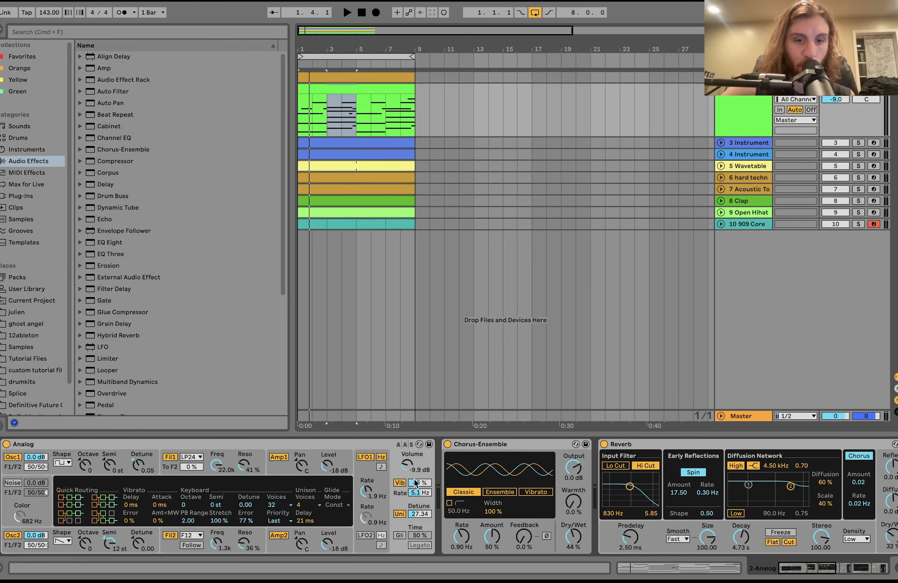
Arm the green track, raise the computer keyboard's octave, and audition the sound with Reverb switched off and on again.
scroll(428, 534, "right", 5)
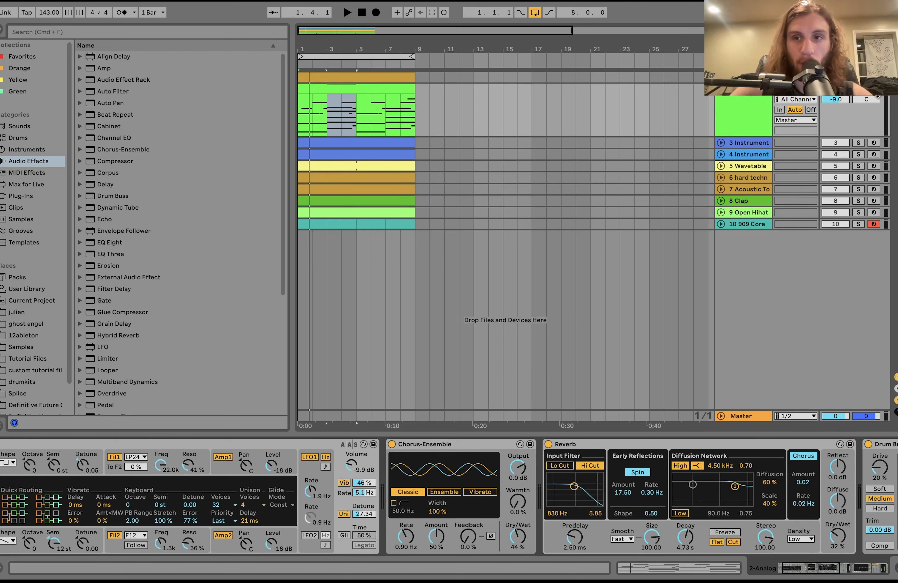
left_click(874, 89)
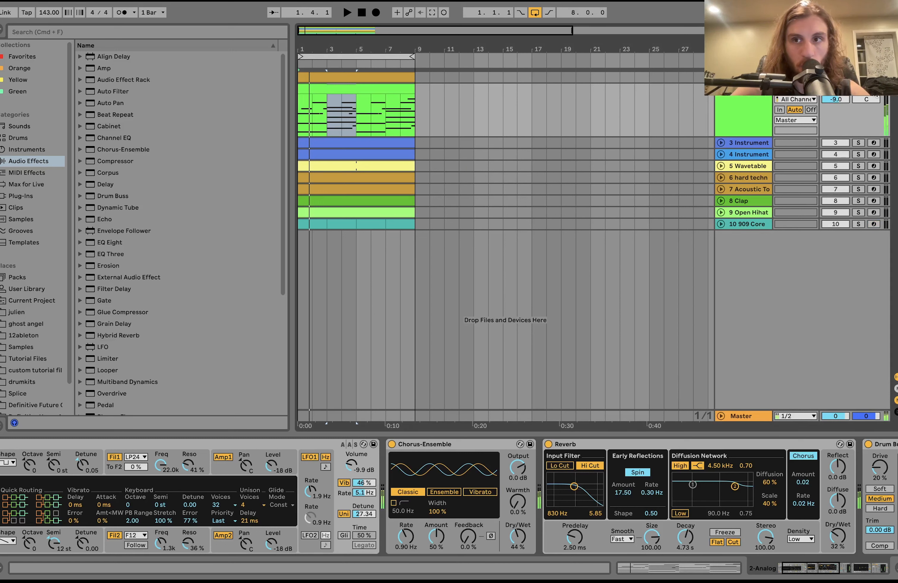
key("x")
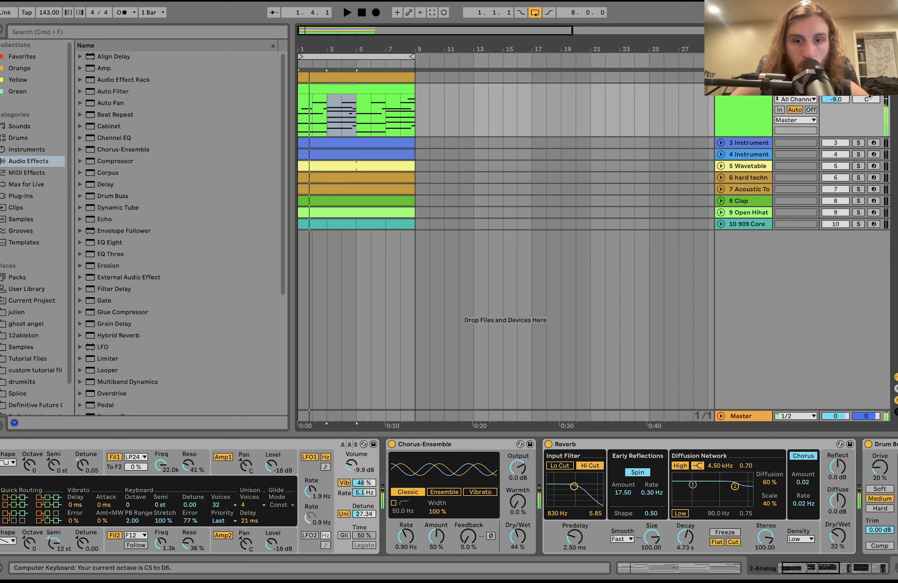
left_click(548, 444)
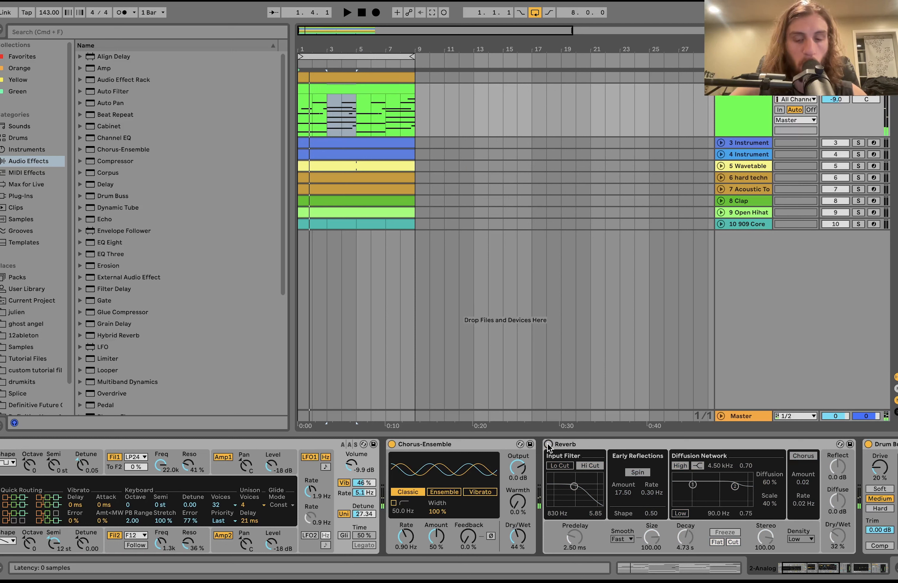
left_click(548, 444)
key("space")
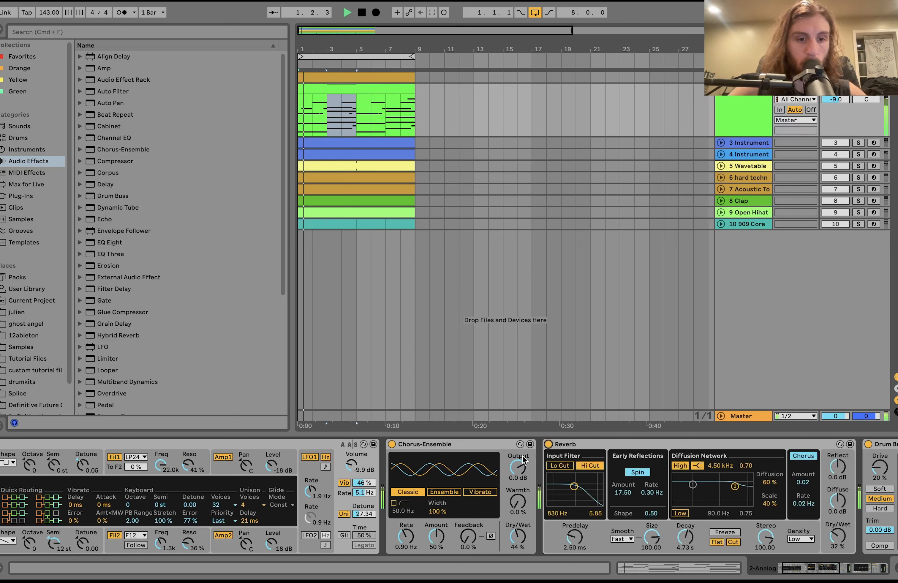
key("space")
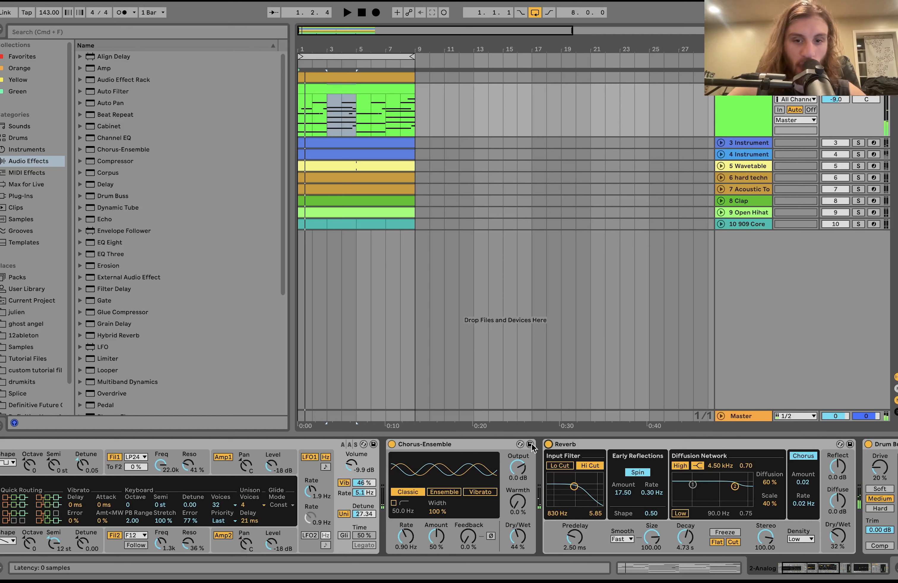
Examine the rest of the green track's effects chain, from Chorus-Ensemble and Reverb through Drum Buss and EQ Eight to the sidechained Compressor.
scroll(384, 481, "right", 3)
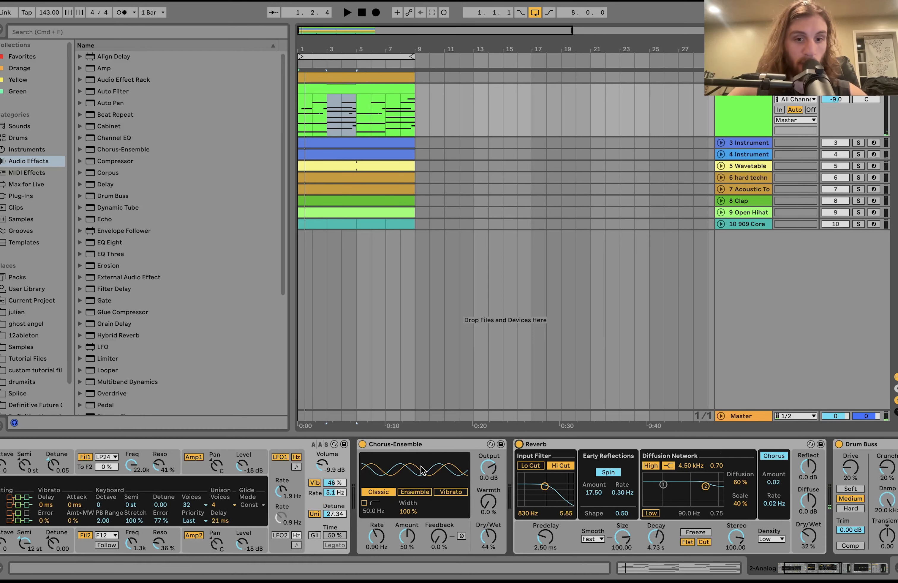
scroll(423, 471, "right", 15)
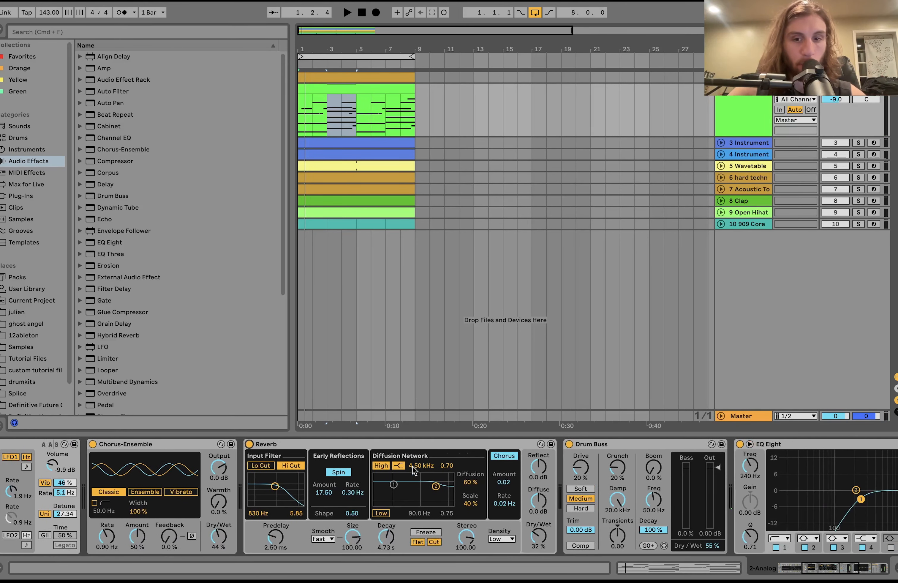
scroll(414, 471, "right", 19)
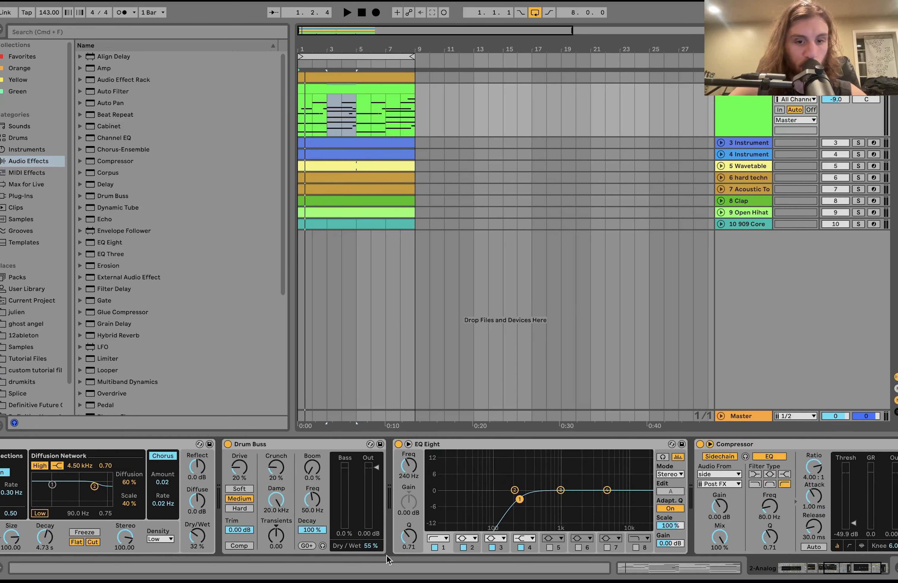
scroll(383, 551, "right", 11)
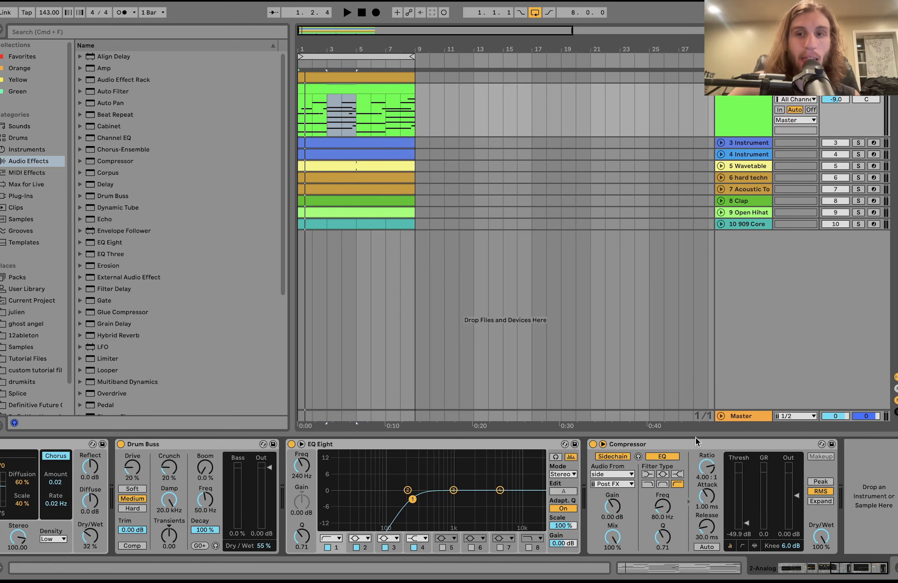
Solo and unfold track 3 Instrument, play it, and open its blue MIDI clip in the note editor.
left_click(857, 144)
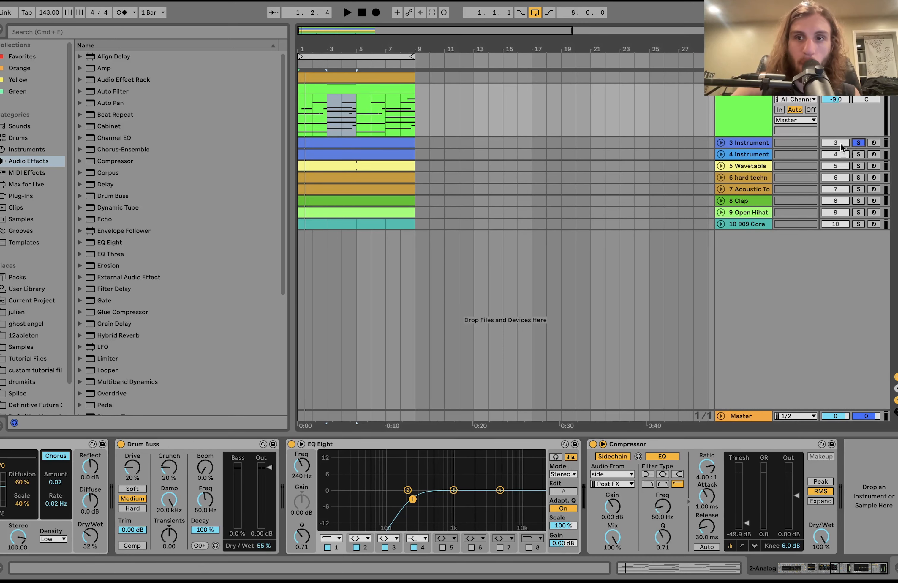
left_click(721, 143)
key("space")
left_click(335, 147)
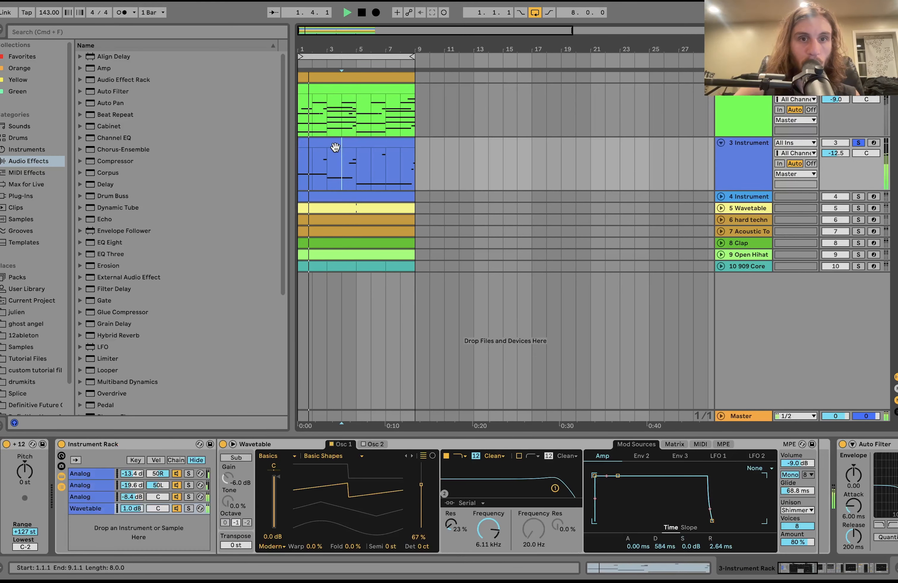
double_click(335, 147)
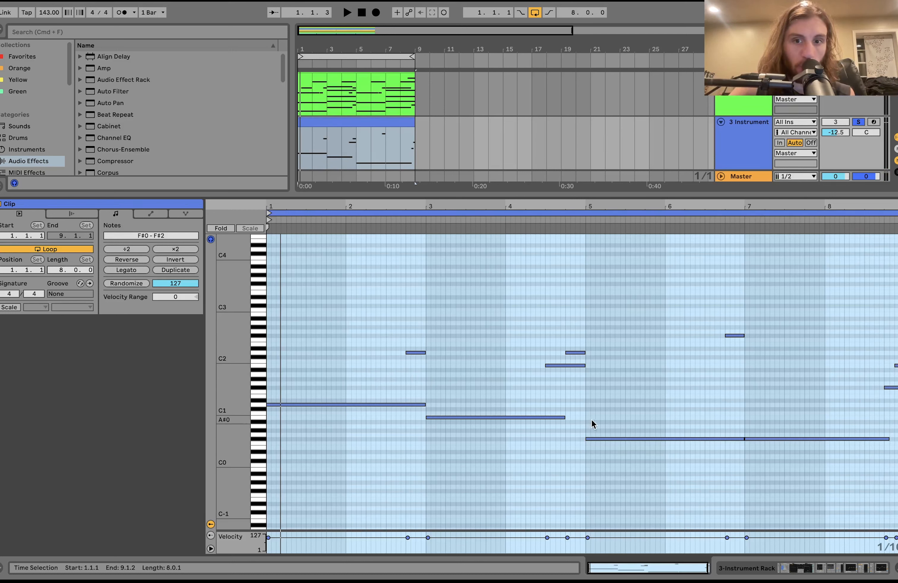
Single out the clip's long bass notes D1, B0 and F#0 and play the track.
left_click(367, 404)
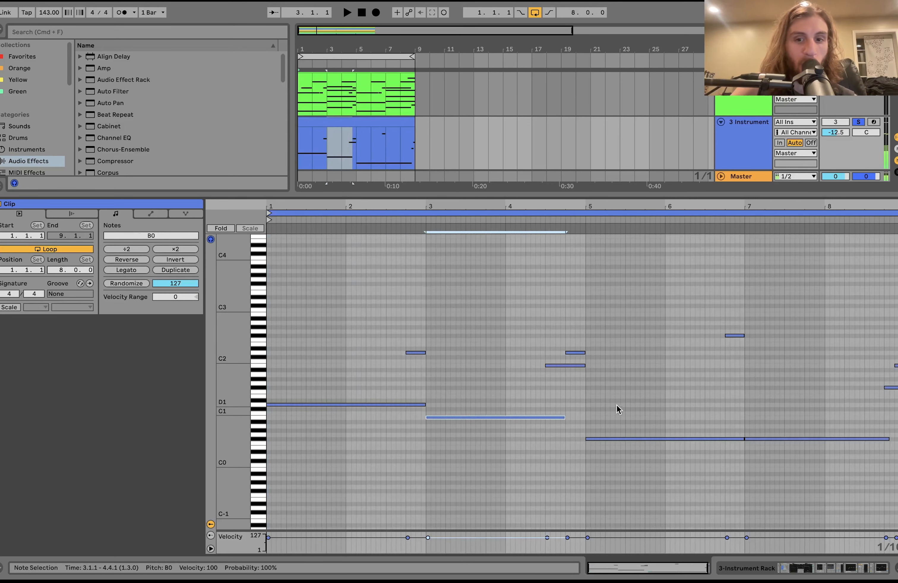
left_click(625, 439)
key("space")
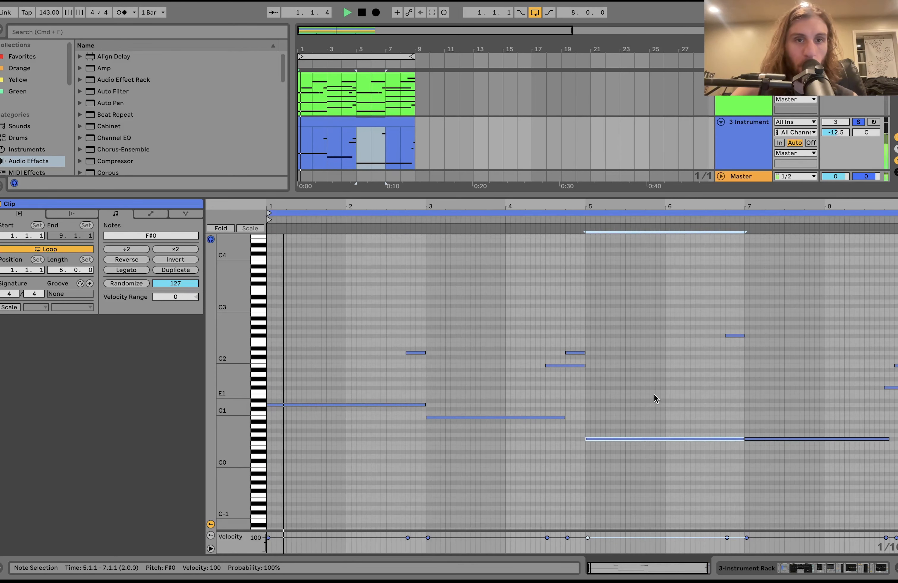
key("space")
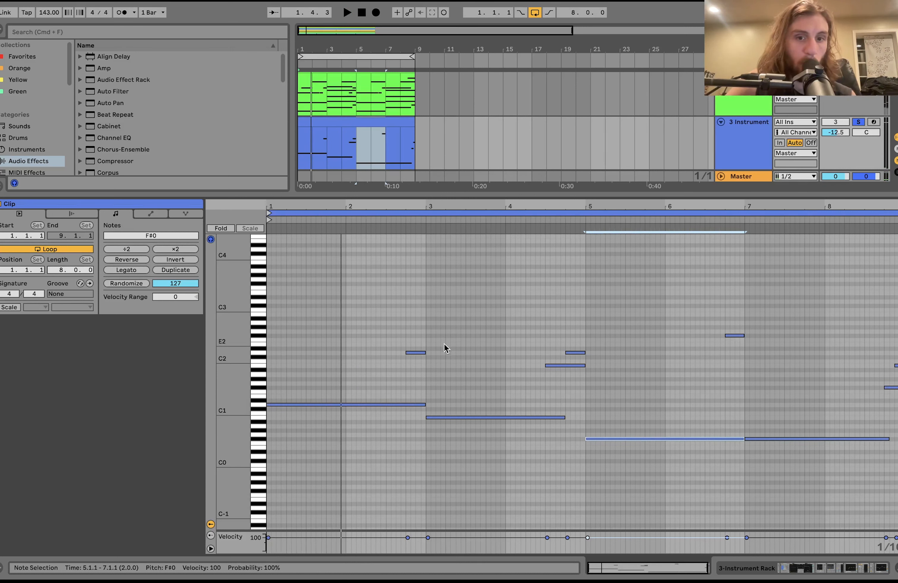
Go through the bass clip note by note, comparing the long root notes with the short higher notes ending bars 2, 4 and 6.
left_click(416, 353)
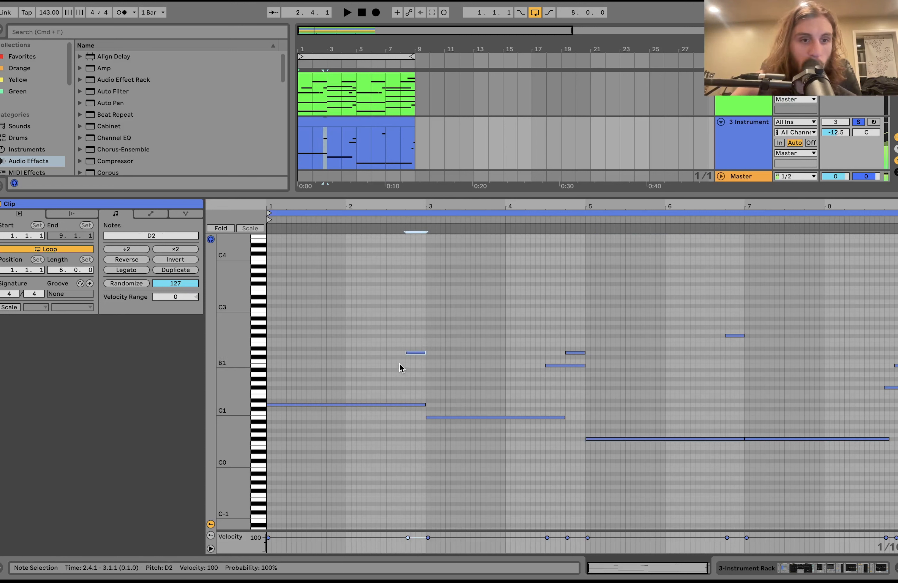
left_click(329, 380)
left_click_drag(330, 380, 328, 467)
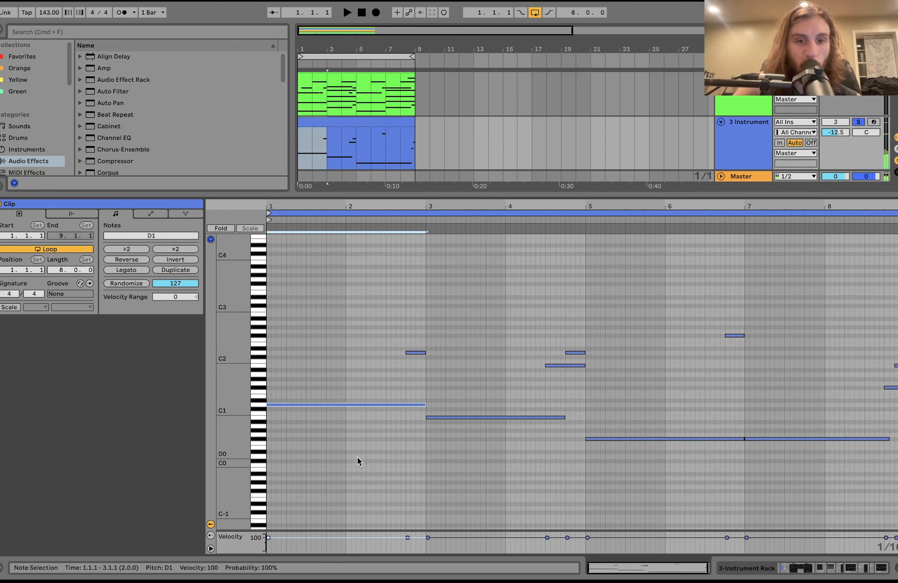
left_click_drag(493, 375, 493, 472)
left_click_drag(553, 353, 553, 376)
left_click_drag(578, 334, 579, 361)
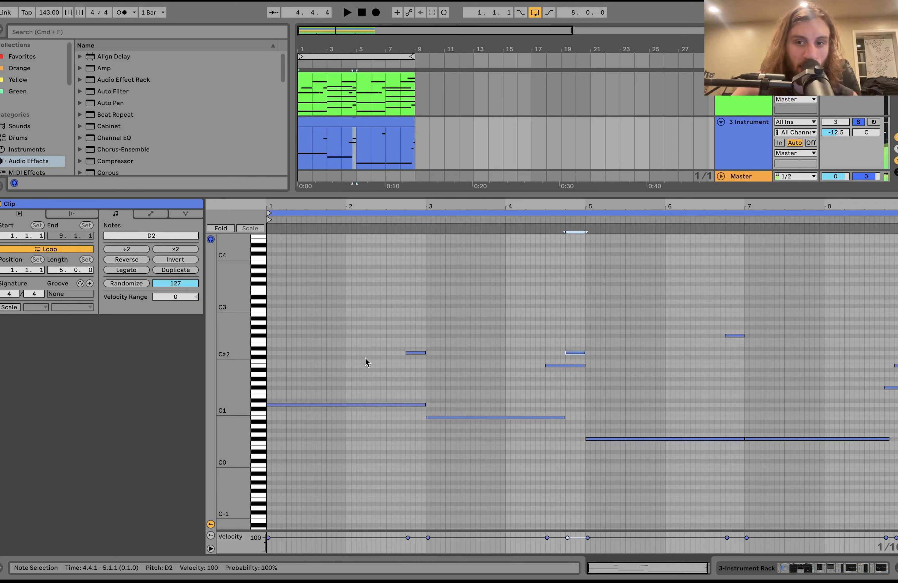
left_click_drag(648, 392, 649, 441)
left_click_drag(744, 381, 745, 333)
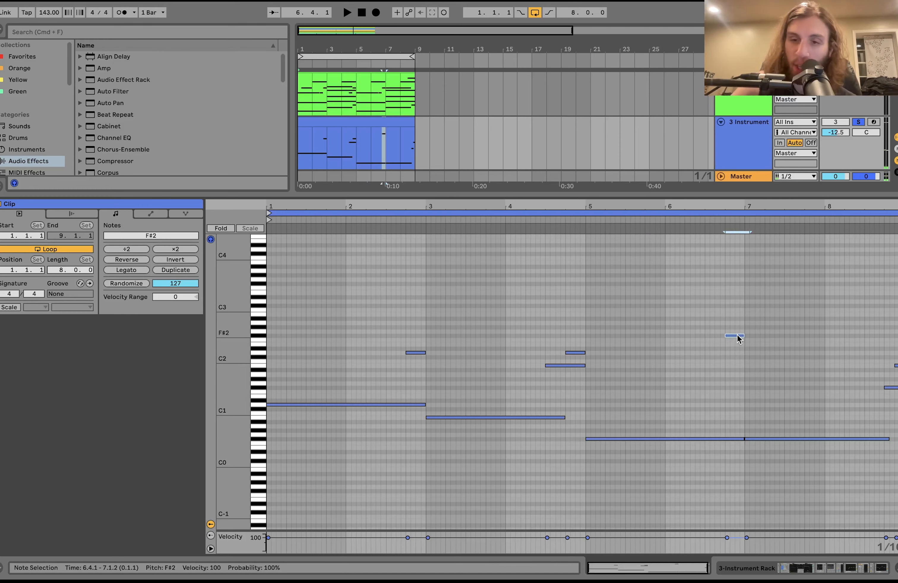
left_click_drag(693, 409, 692, 492)
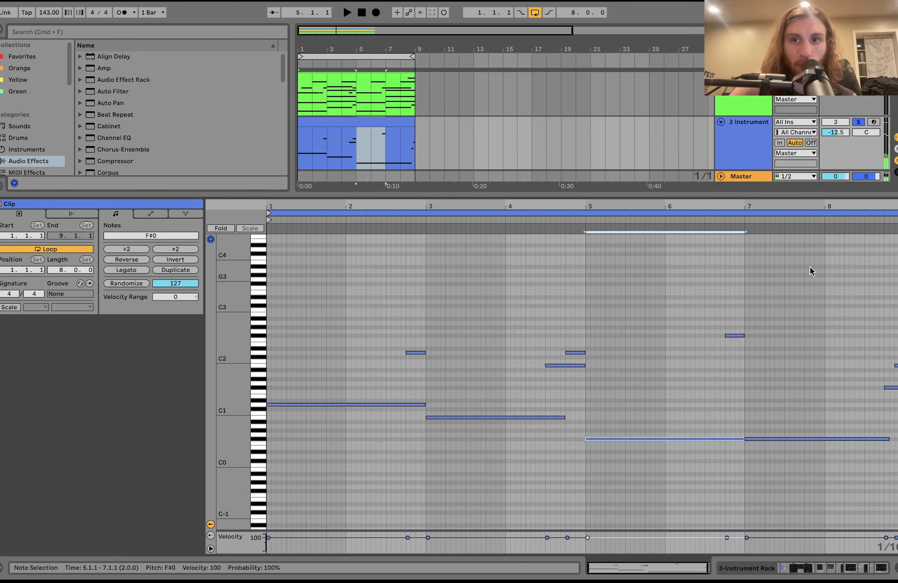
Show track 3's devices and audition the track with 5 Wavetable soloed alongside it, then on its own.
left_click(743, 147)
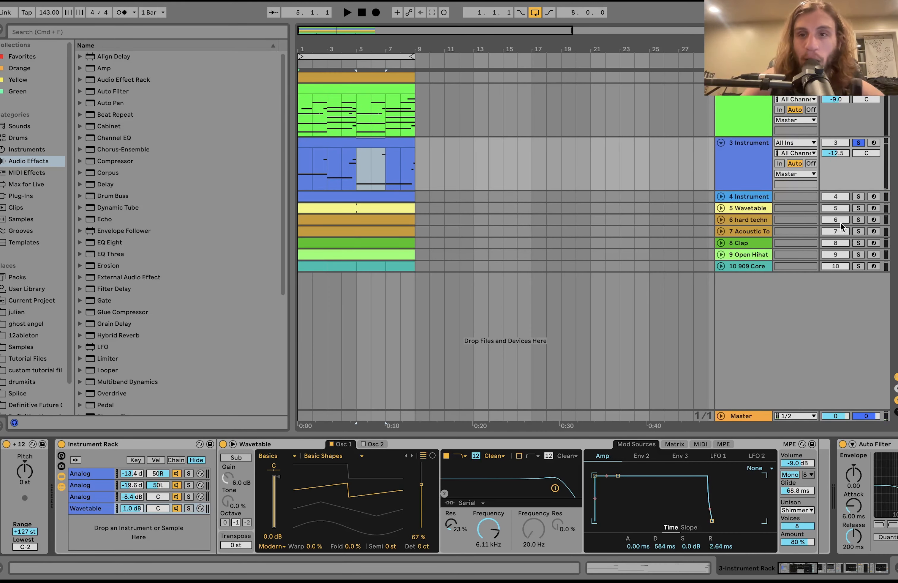
left_click(857, 206)
key("space")
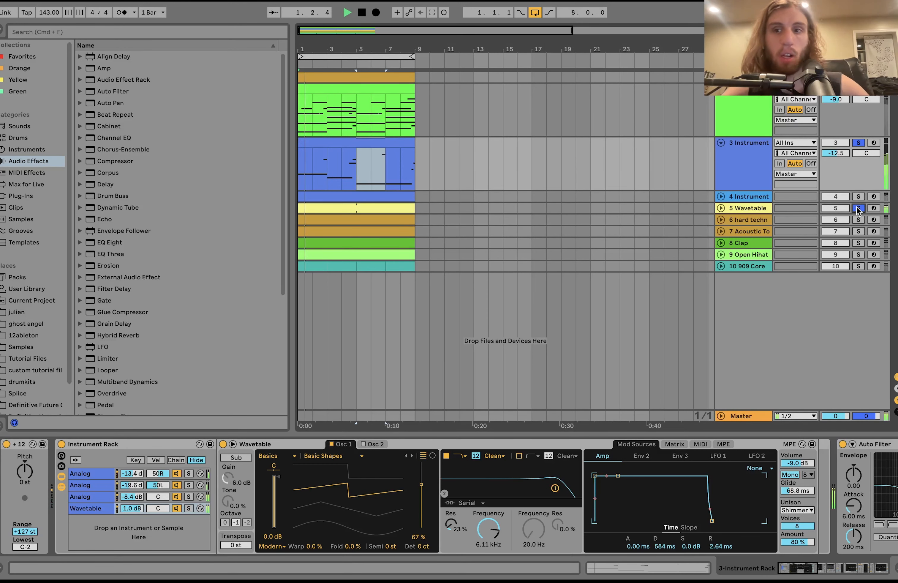
left_click(857, 208)
key("space")
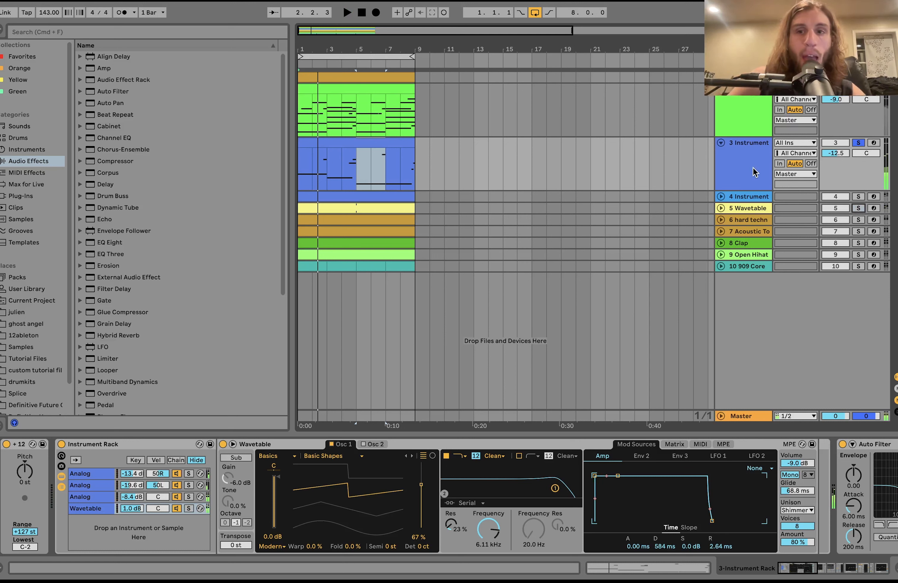
Examine track 3's device chain from the Instrument Rack through Auto Filter, Amp, Drum Buss and EQ Eight to Compressor and Utility.
left_click(754, 170)
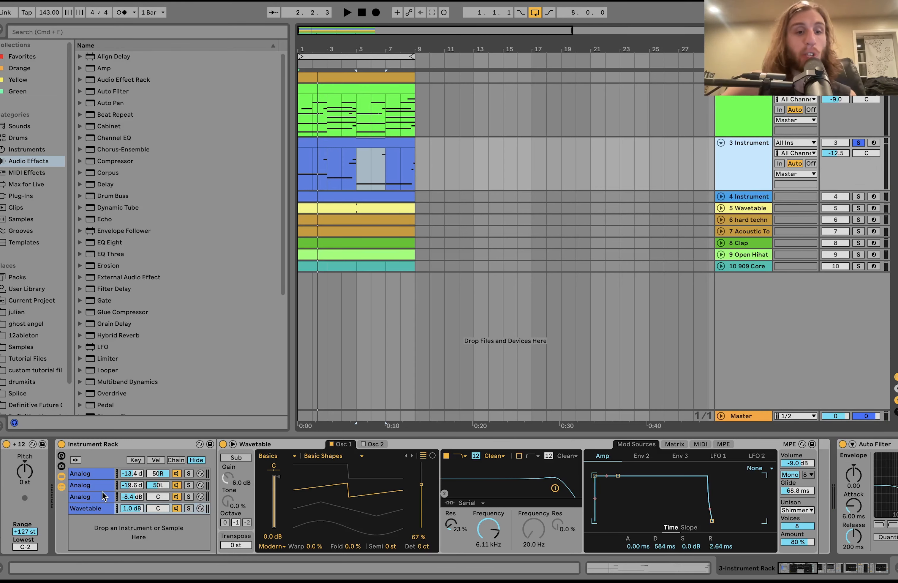
scroll(351, 506, "right", 10)
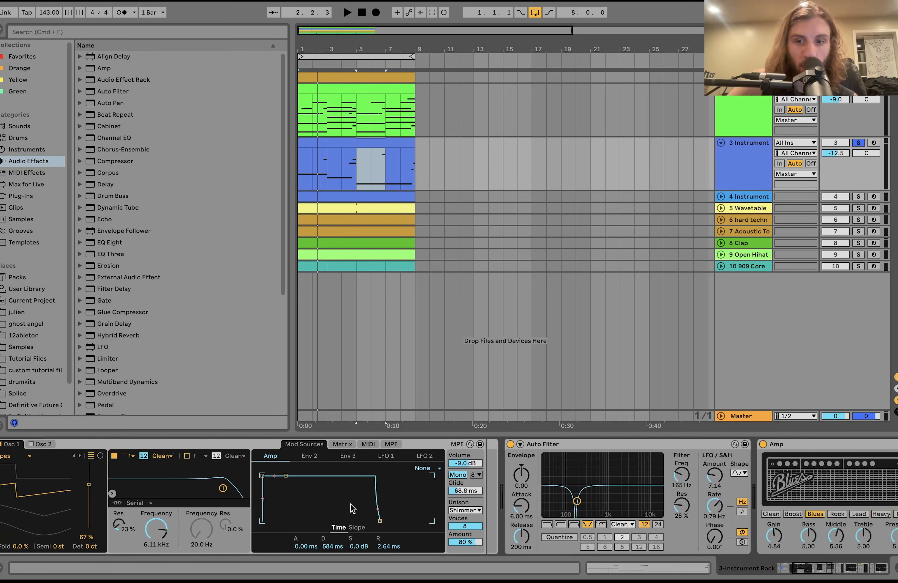
scroll(351, 506, "right", 10)
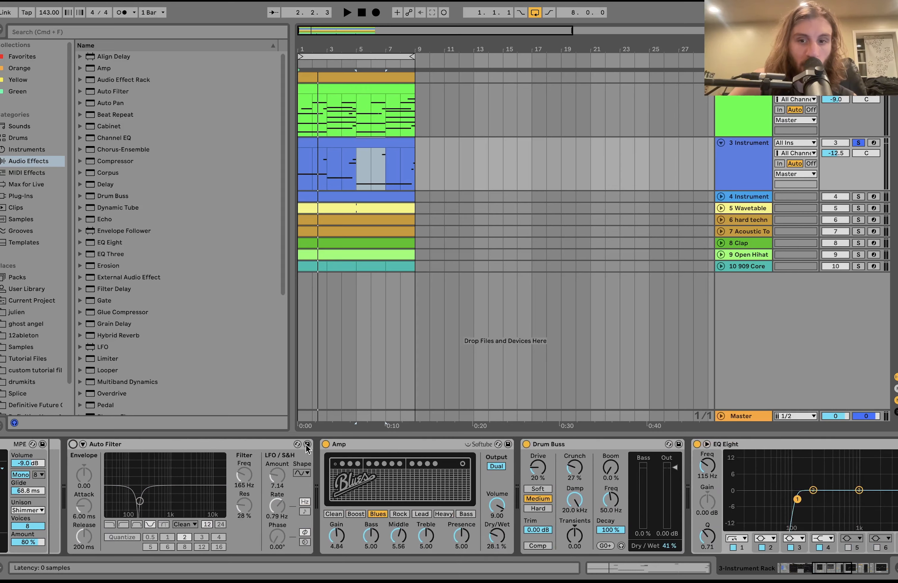
scroll(485, 446, "right", 15)
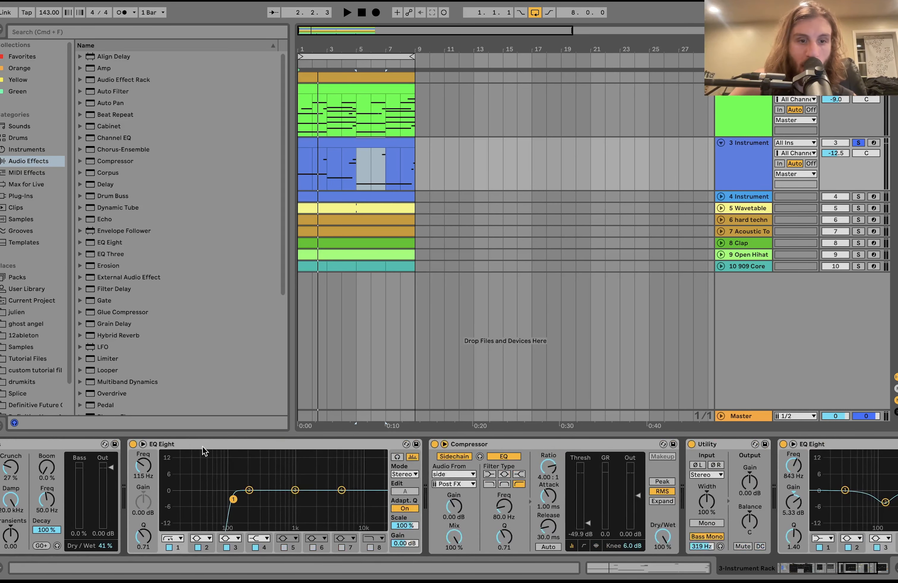
Audition track 3 with effects such as Drum Buss, EQ Eight and Compressor bypassed, and return to the Instrument Rack with them active.
left_click(132, 444)
scroll(129, 447, "left", 5)
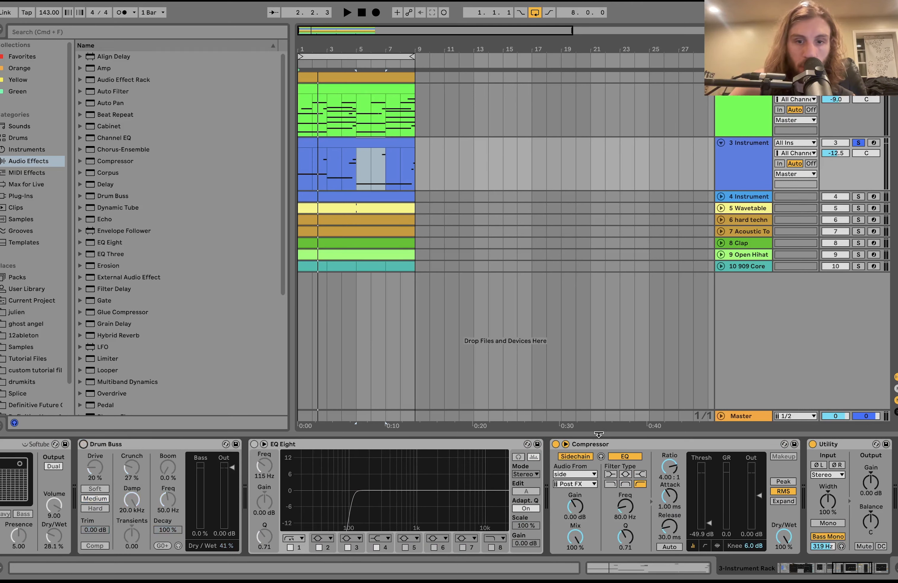
left_click(556, 445)
key("space")
scroll(556, 446, "left", 15)
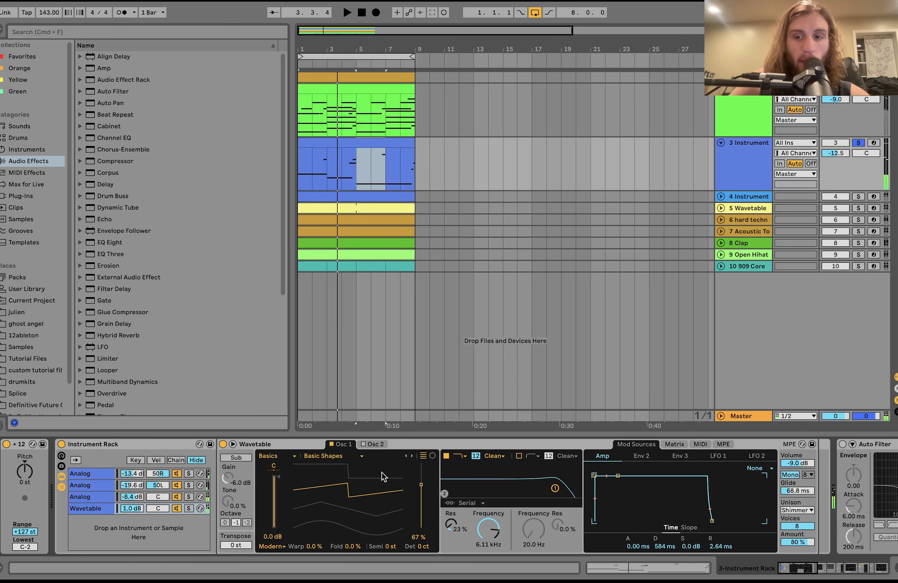
scroll(382, 472, "right", 15)
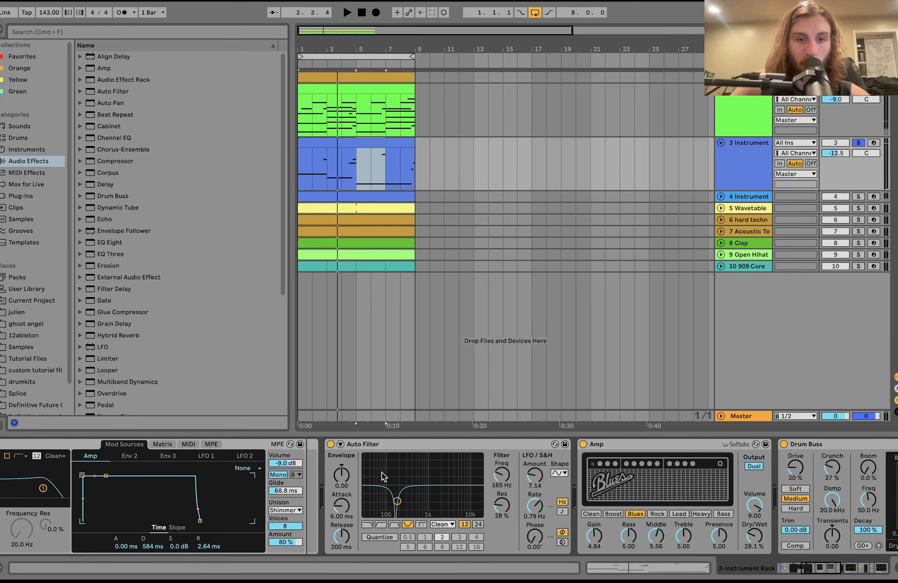
scroll(382, 473, "left", 15)
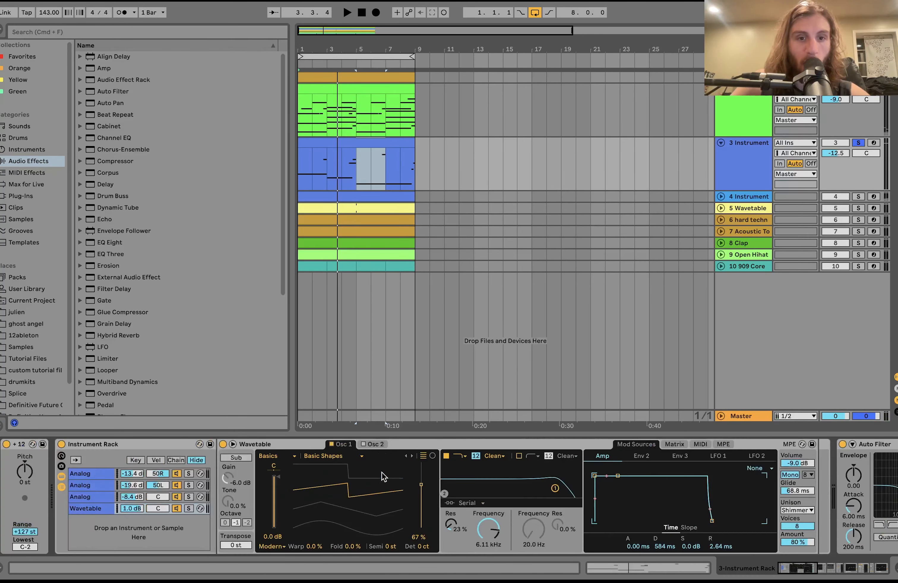
Solo and audition the two hard-panned Analog chains (50R and 50L) in track 3's Instrument Rack.
left_click(190, 478)
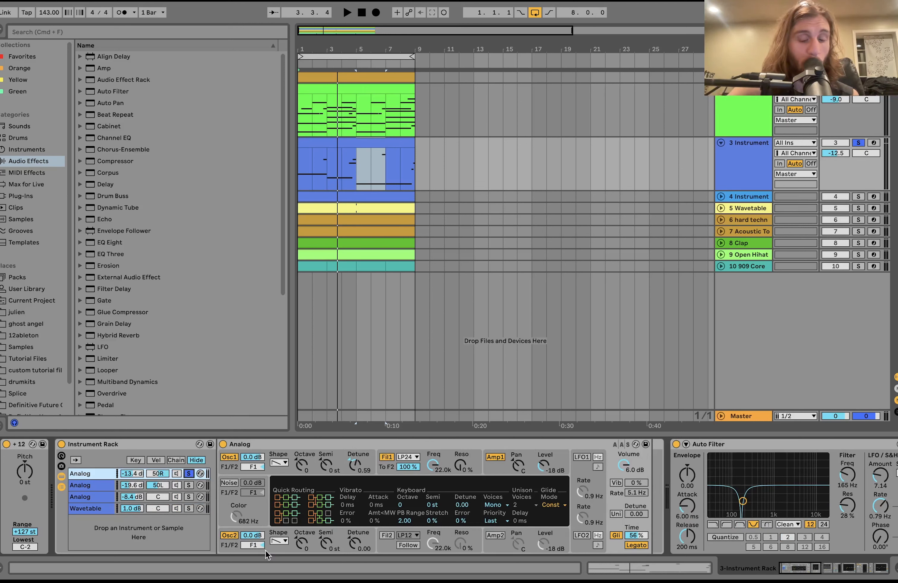
left_click(96, 487)
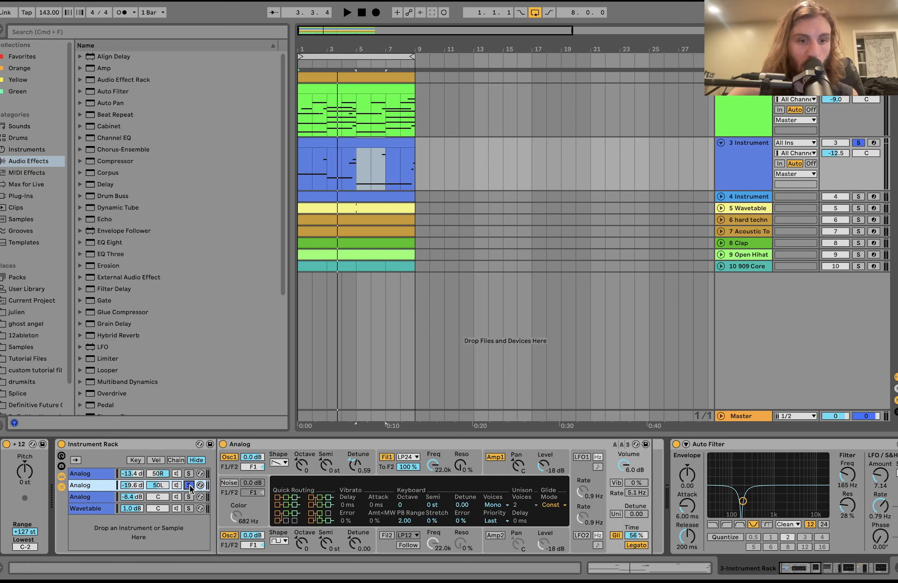
key("space")
left_click(190, 475)
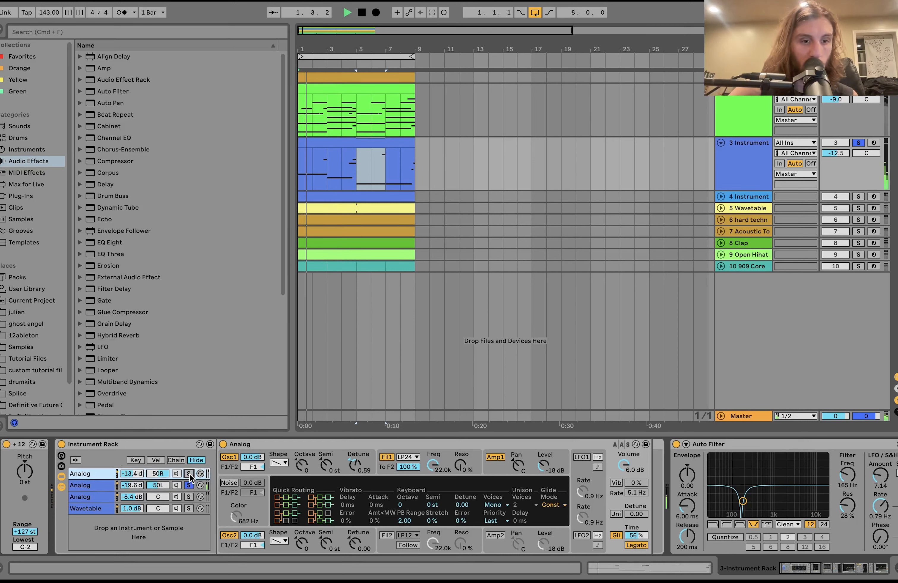
Audition the centred Analog chain alone, and add both hard-panned Analog chains to the solo to hear all three together.
left_click(189, 497)
key("space")
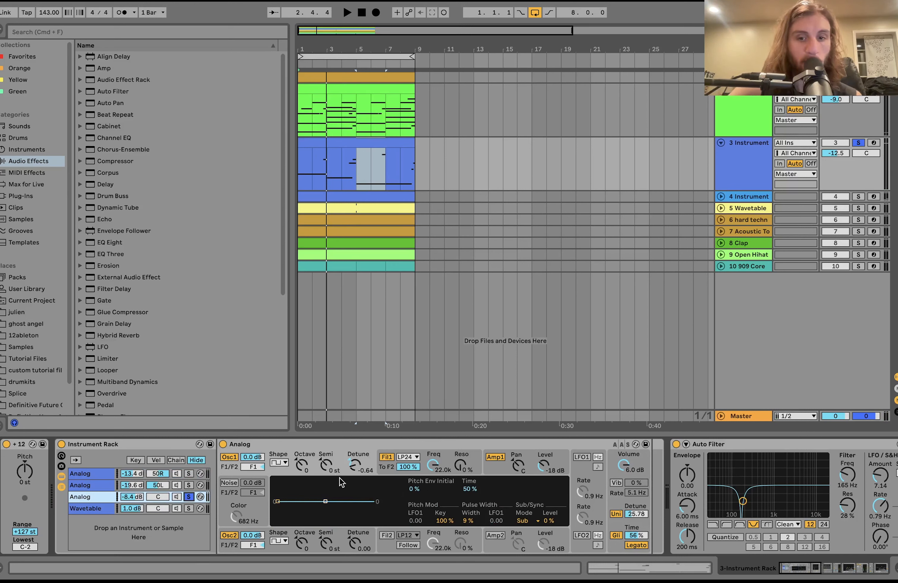
key("space")
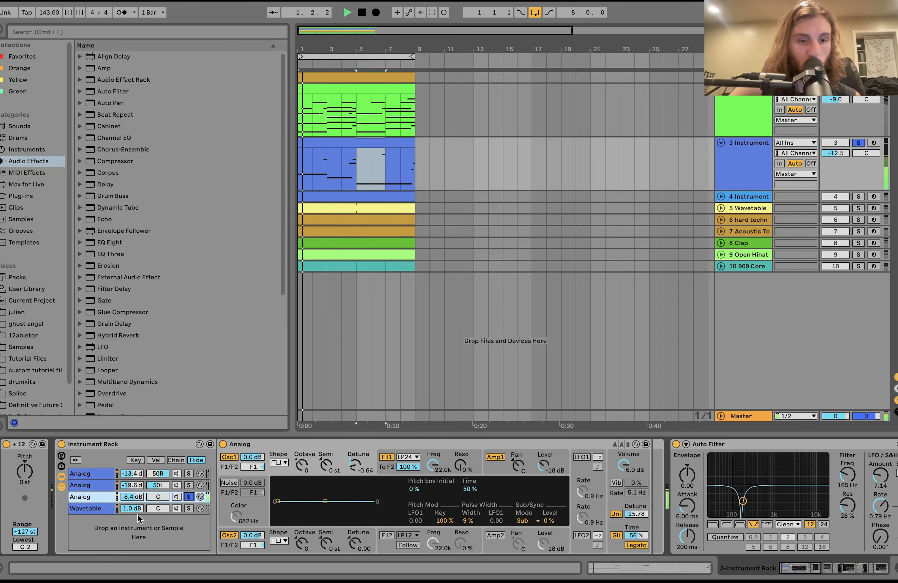
left_click(188, 486)
left_click(189, 474)
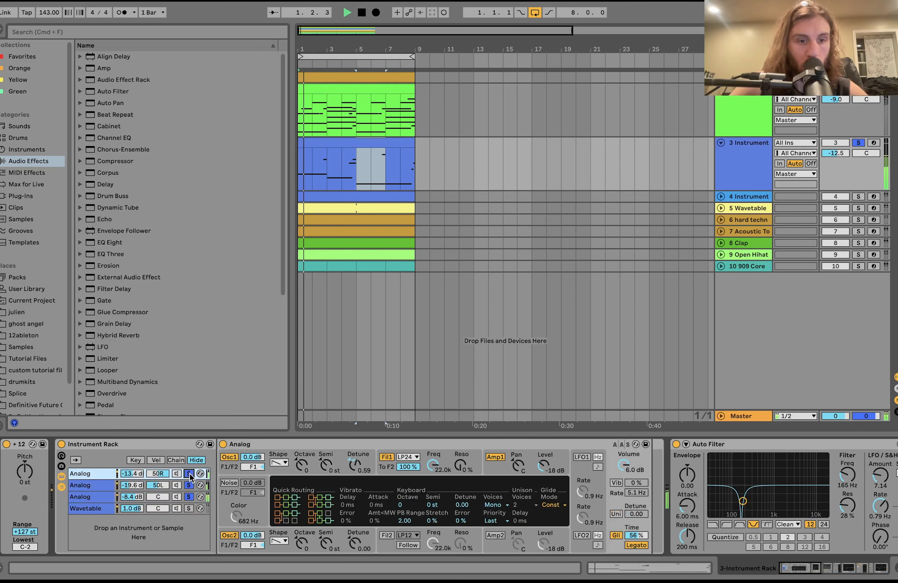
key("space")
Solo the rack's Wavetable chain, examine its oscillator, filter and envelope settings, audition it, and unsolo it.
left_click(189, 510)
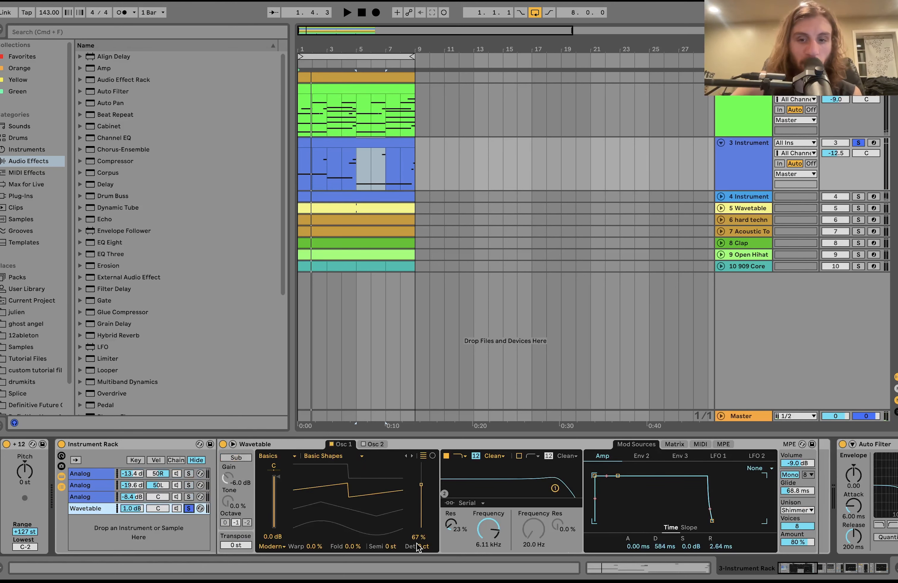
scroll(418, 547, "right", 5)
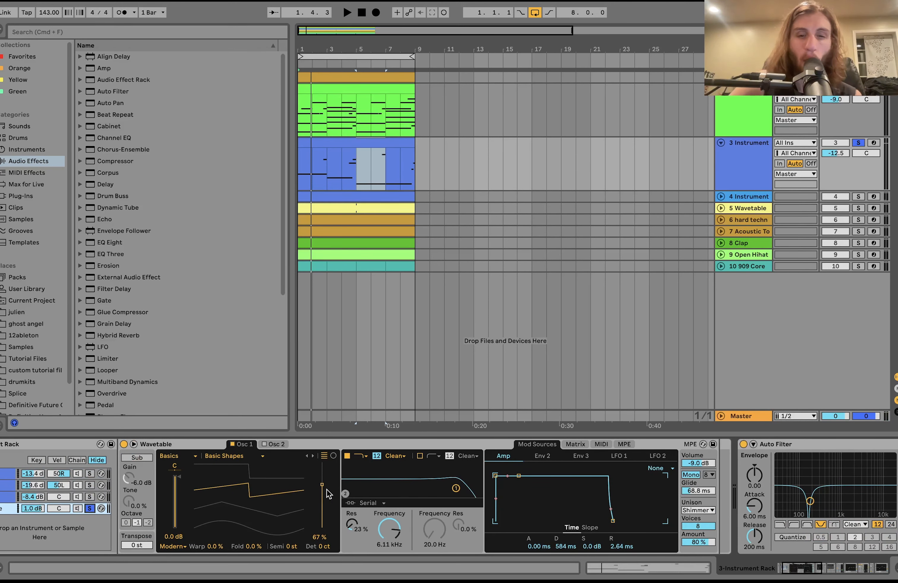
scroll(577, 503, "right", 3)
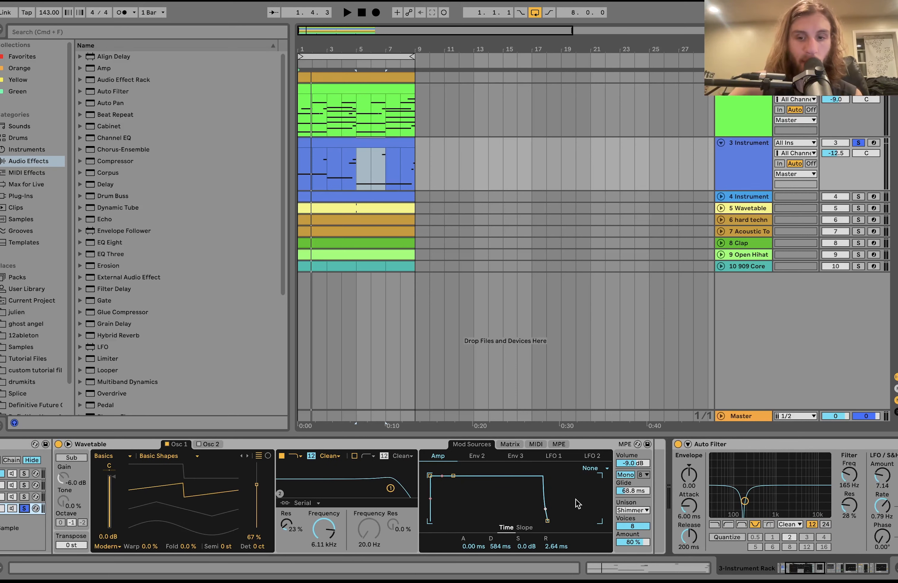
key("space")
scroll(181, 515, "left", 8)
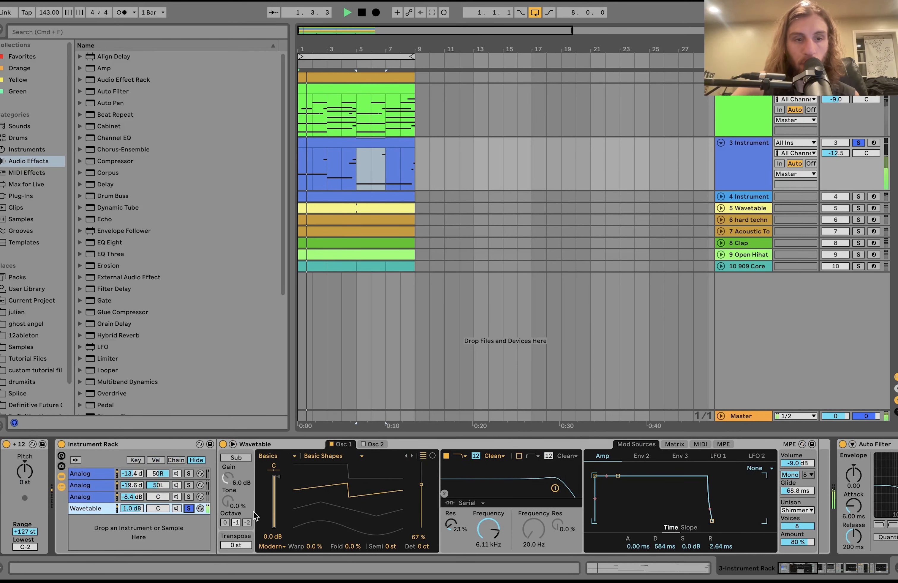
left_click(189, 508)
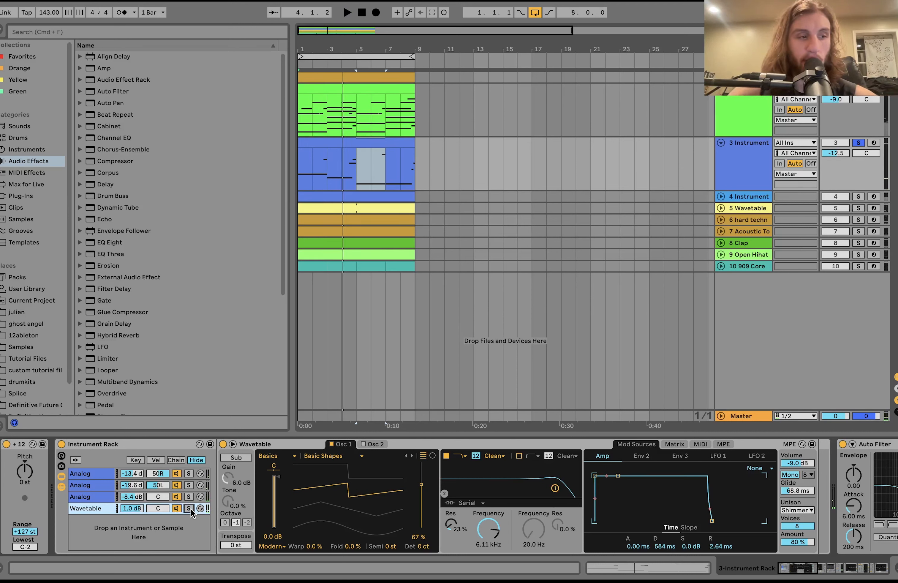
Hide the instruments inside track 3's Instrument Rack while keeping its chain list visible beside Auto Filter.
scroll(191, 509, "right", 5)
scroll(191, 509, "left", 5)
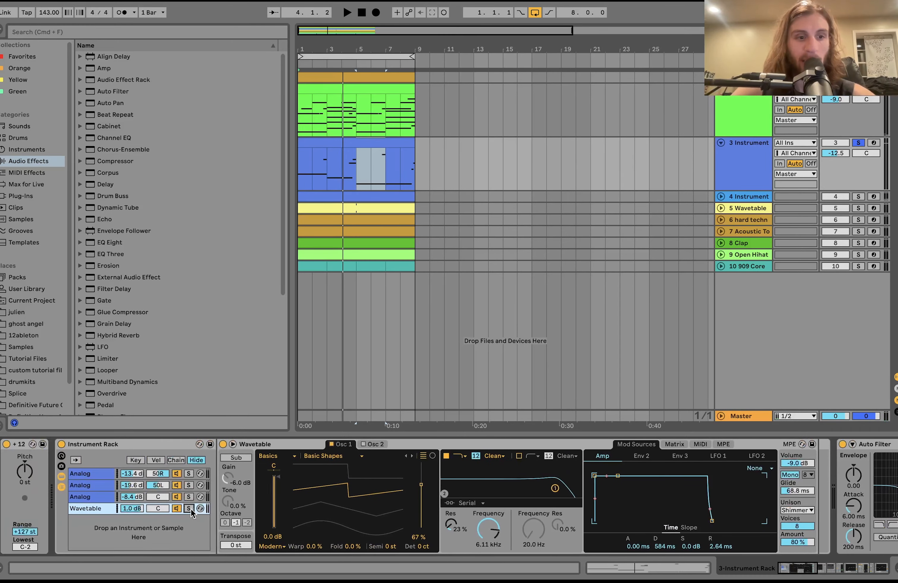
left_click(61, 487)
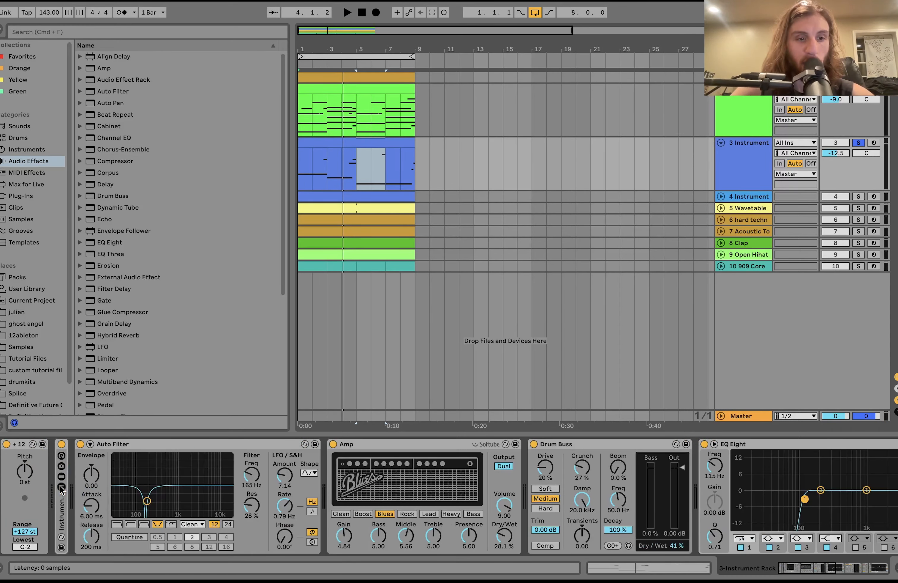
left_click(61, 488)
scroll(60, 486, "right", 10)
scroll(59, 486, "left", 10)
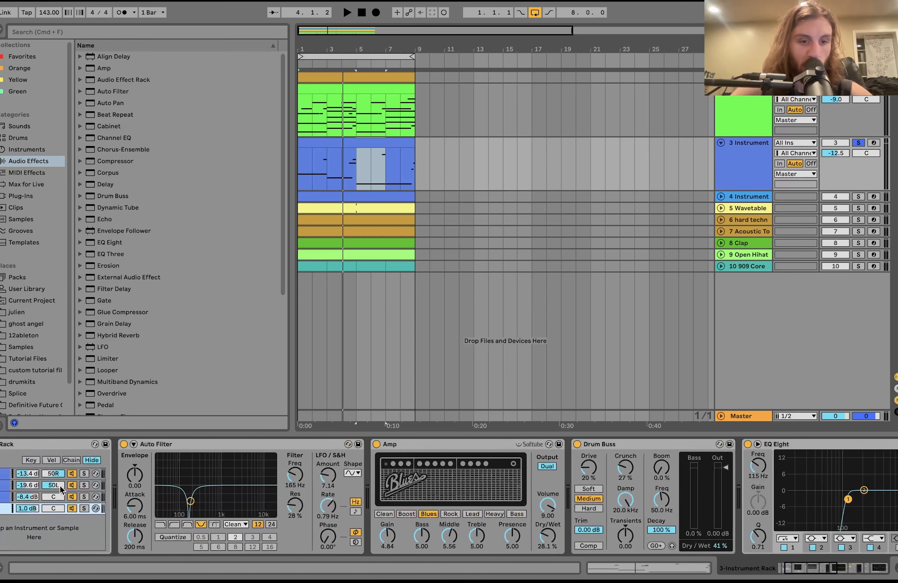
scroll(60, 486, "left", 3)
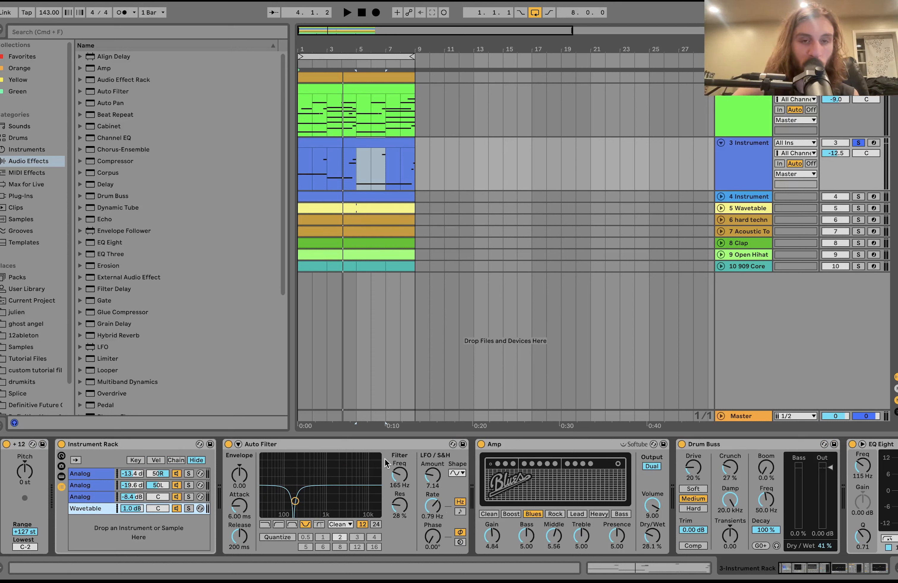
Audition track 3 with Auto Filter bypassed and switched back on, and compare its notch and LFO effect.
key("space")
left_click(229, 444)
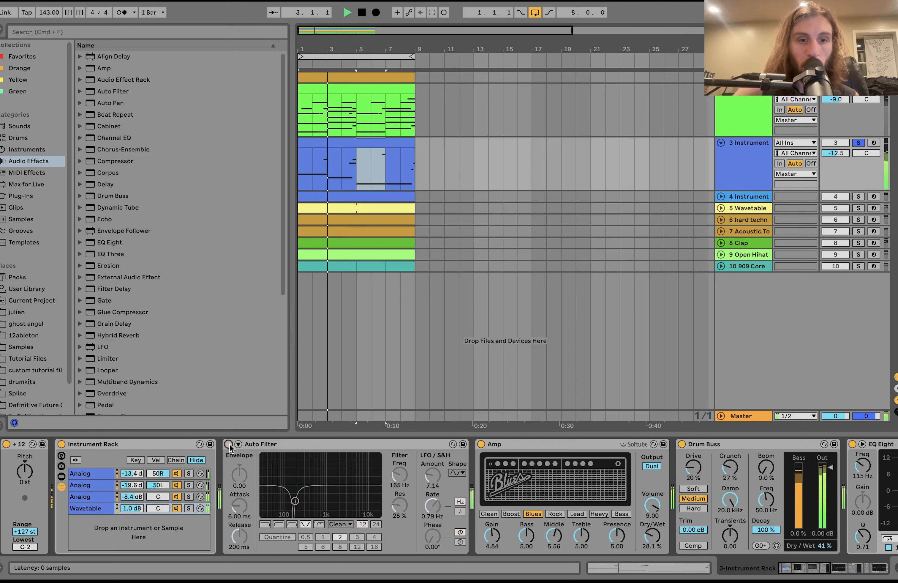
left_click(229, 444)
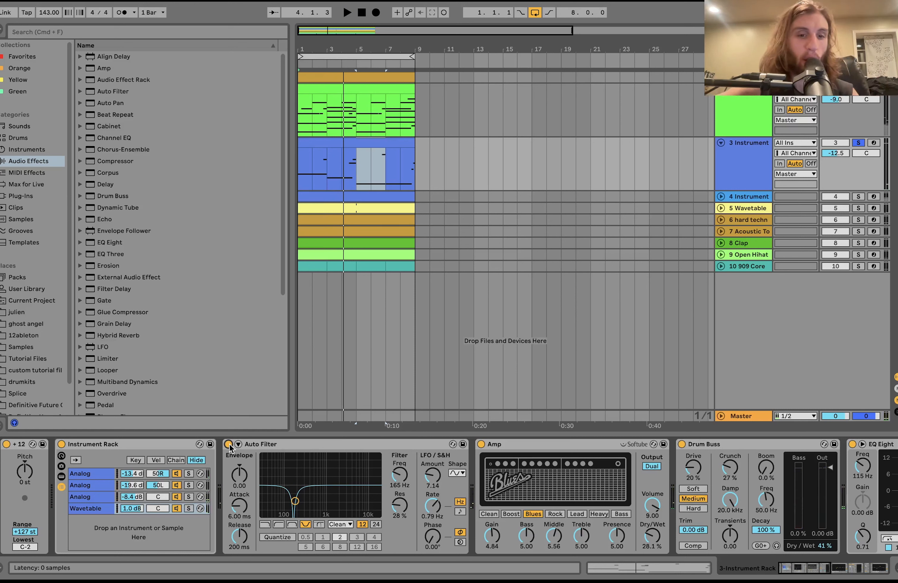
key("space")
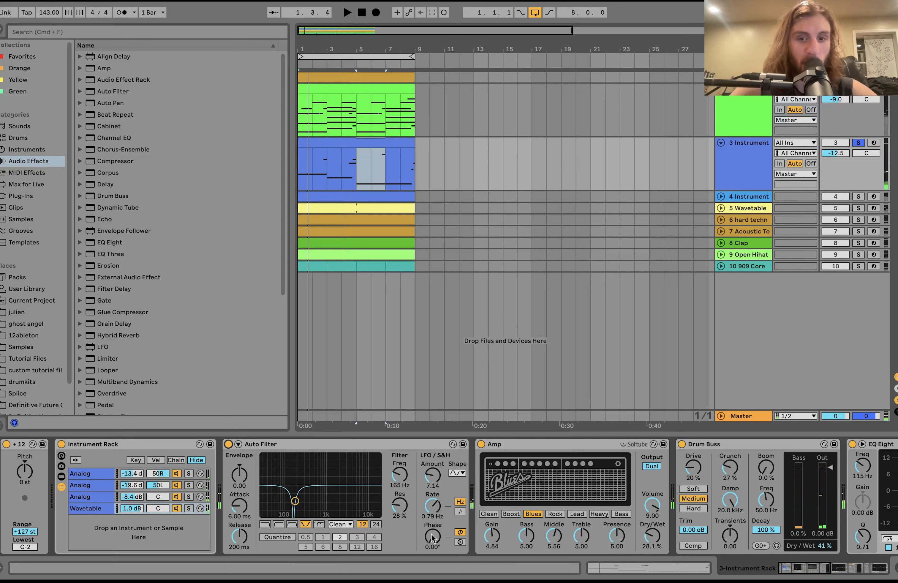
Compare track 3's sound with the Blues Amp bypassed and with it active.
scroll(433, 537, "right", 6)
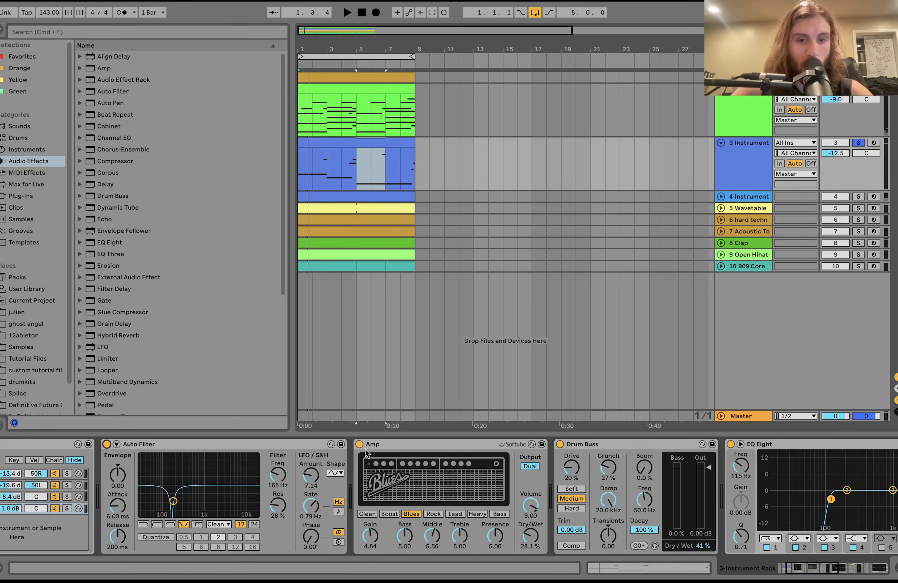
left_click(359, 444)
key("space")
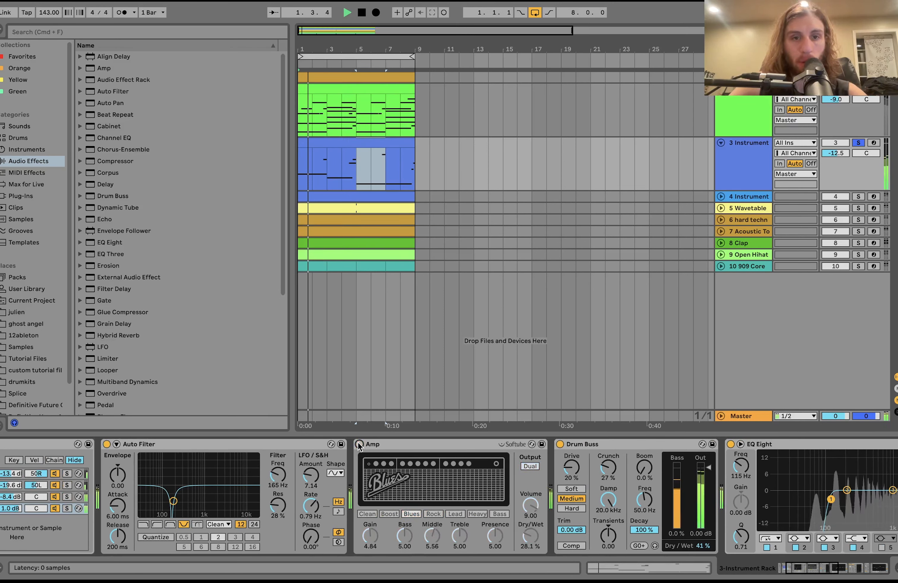
left_click(359, 444)
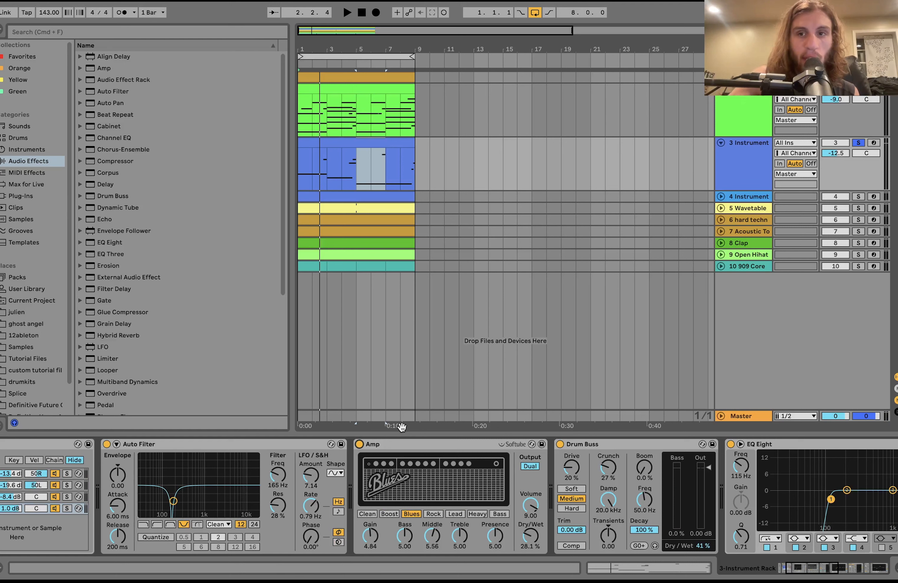
key("space")
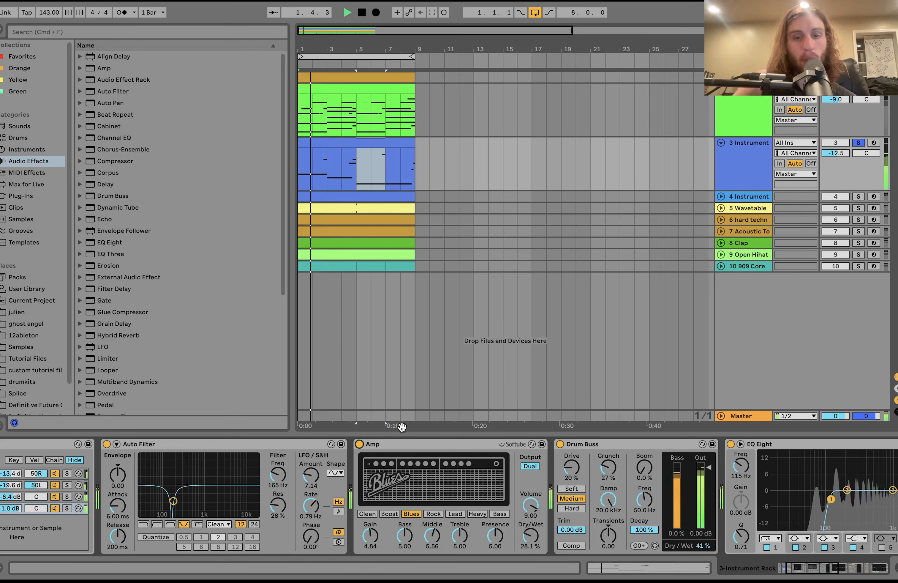
scroll(418, 487, "right", 5)
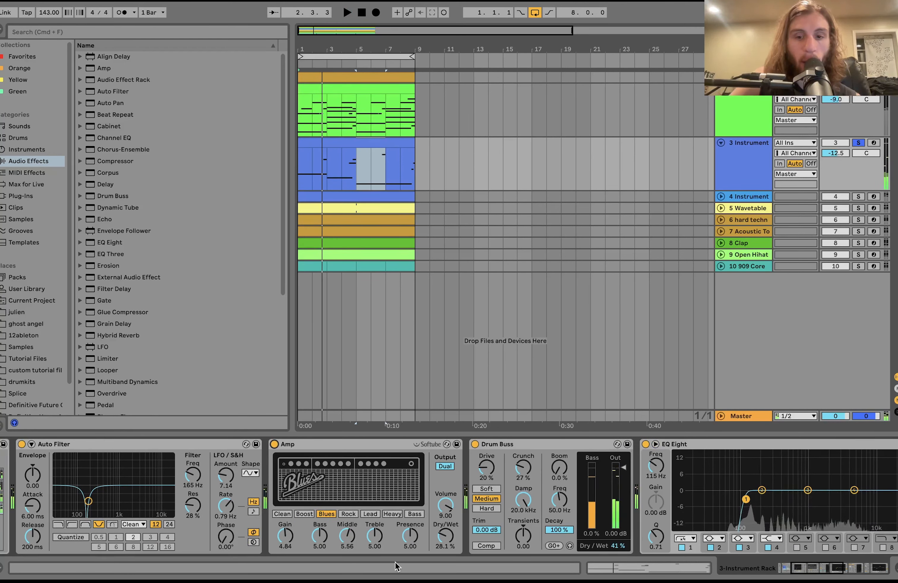
Audition track 3 with Drum Buss bypassed and with it switched back on.
scroll(499, 515, "right", 10)
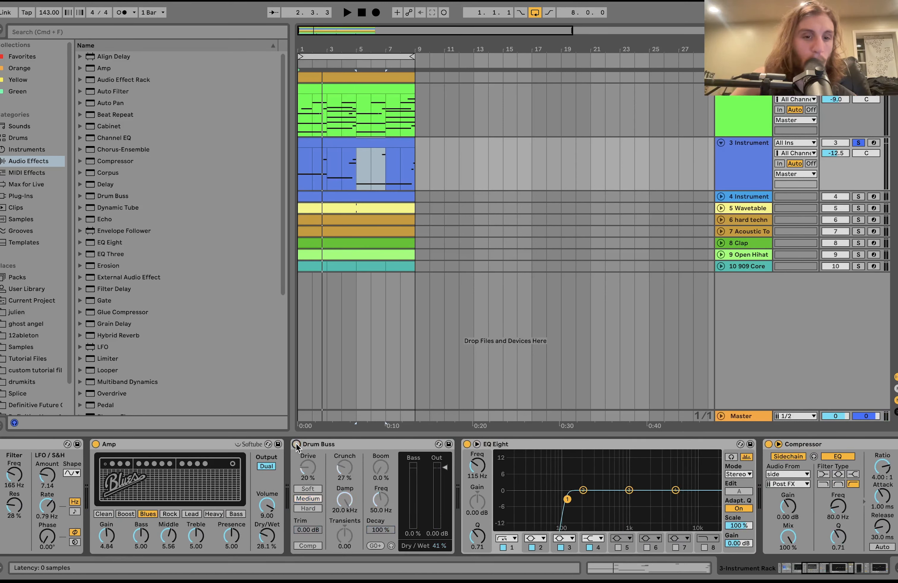
key("space")
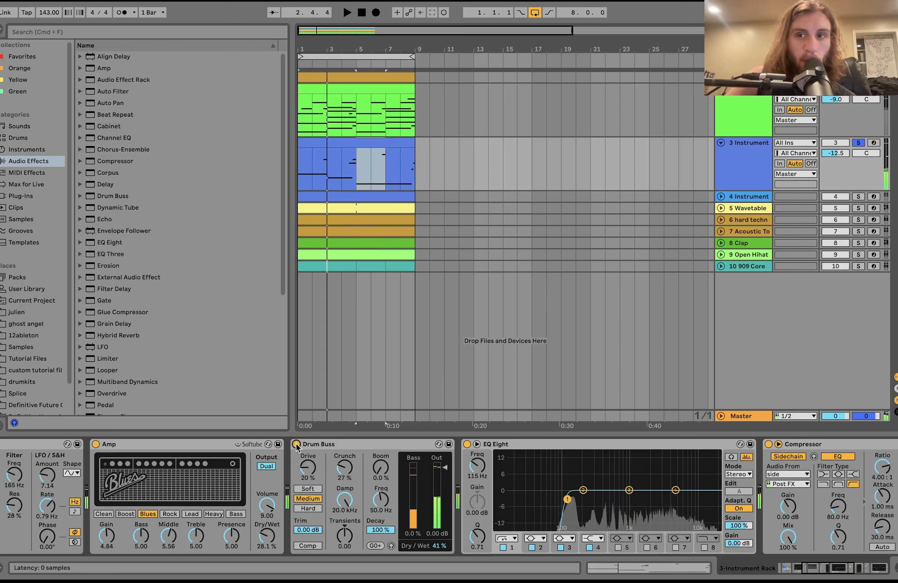
scroll(553, 493, "right", 3)
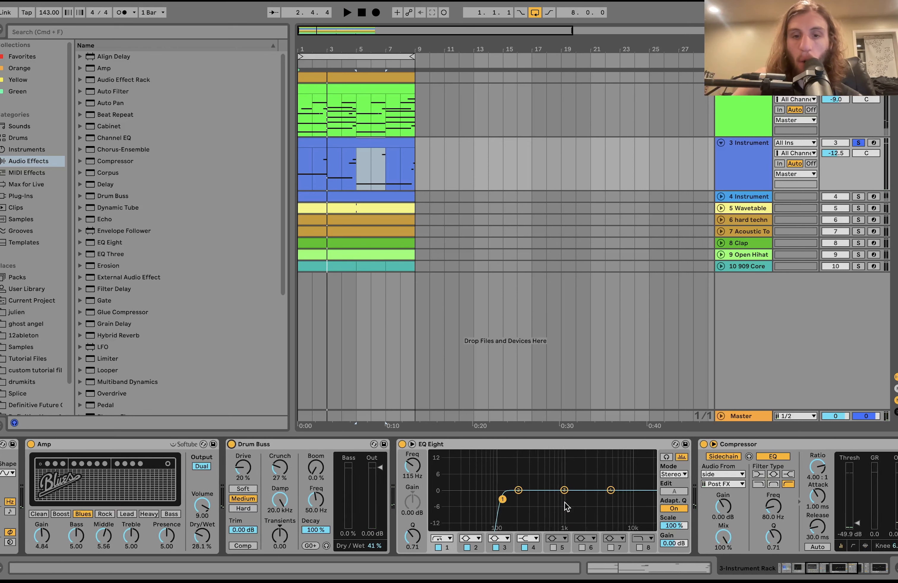
Examine the first EQ Eight's low cut, the sidechained Compressor, the Bass Mono Utility and the final EQ Eight.
scroll(459, 493, "right", 10)
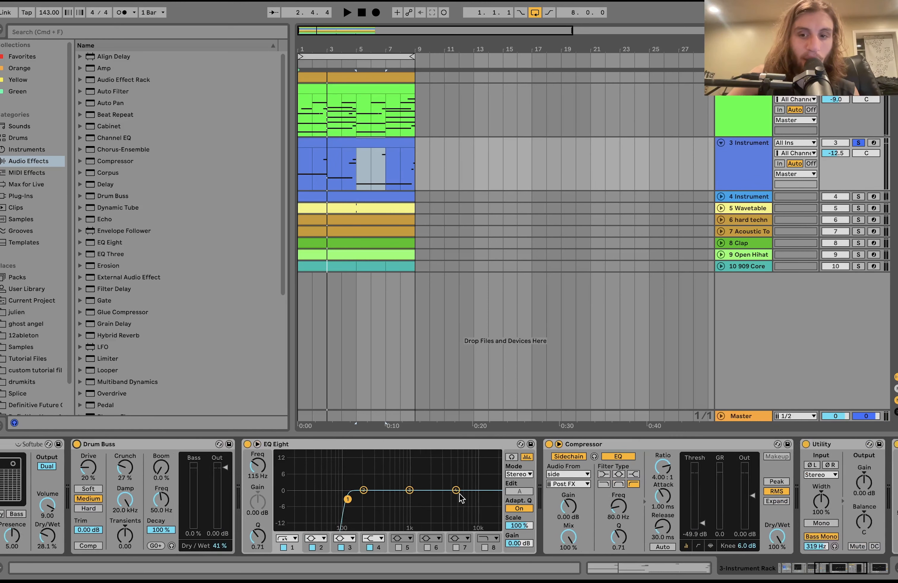
left_click(636, 309)
scroll(359, 466, "right", 5)
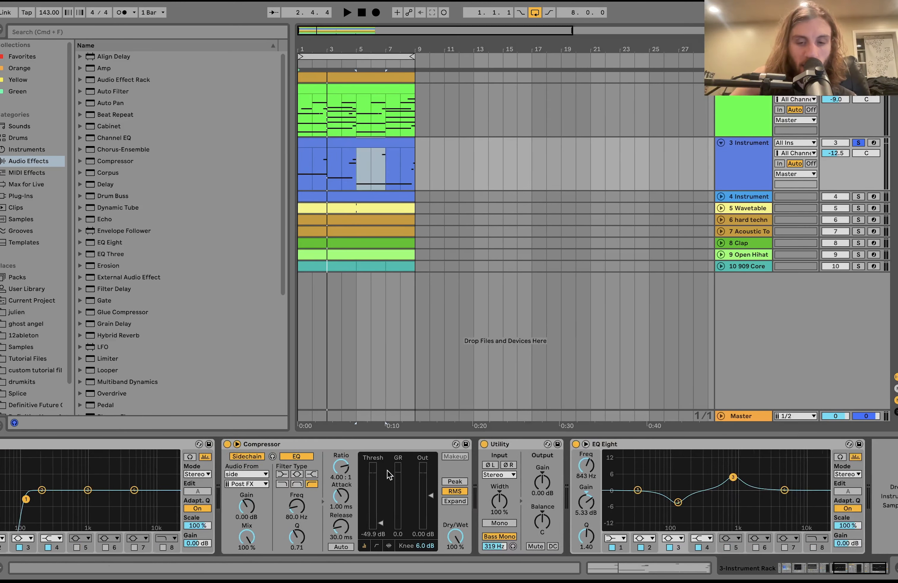
left_click(495, 446)
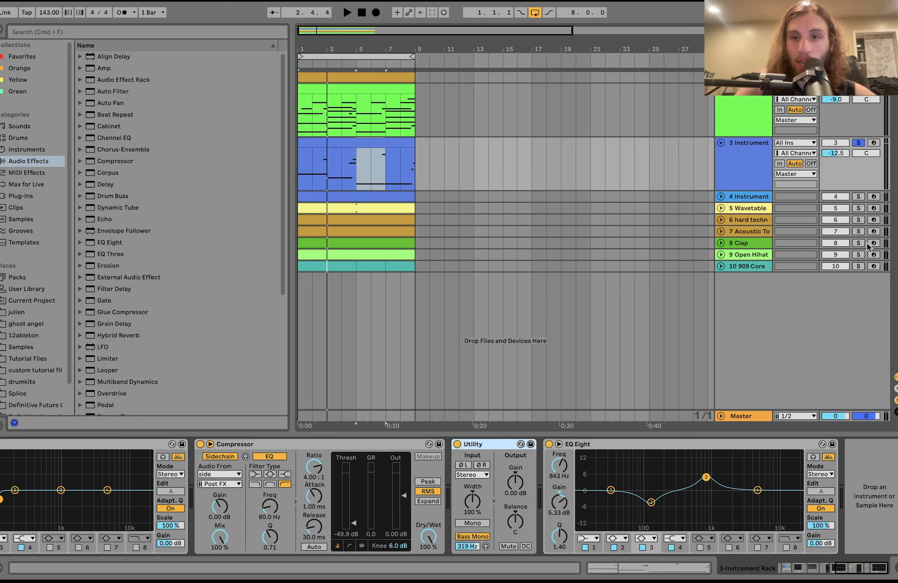
Solo tracks 6 and 7 alongside track 3 to hear the sidechain compression, and unsolo both.
left_click(856, 222)
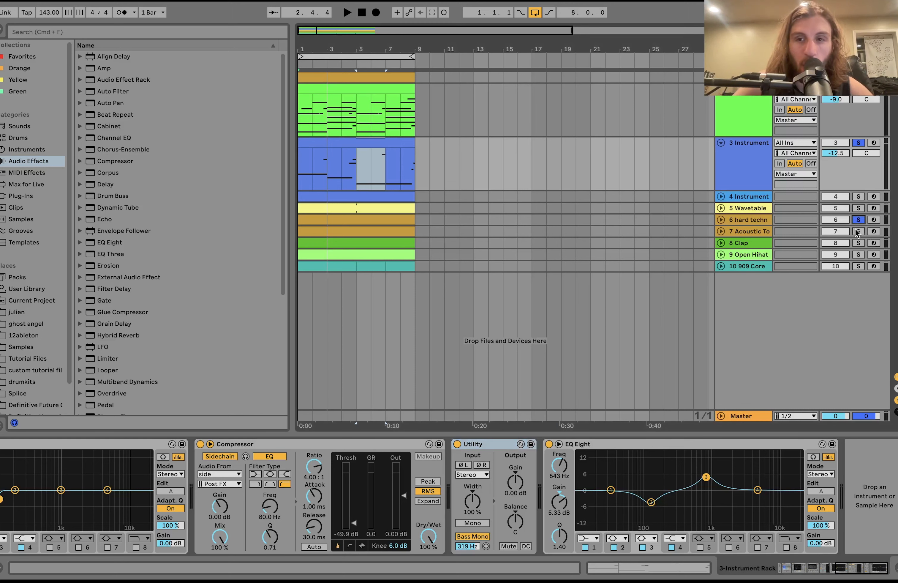
key("space")
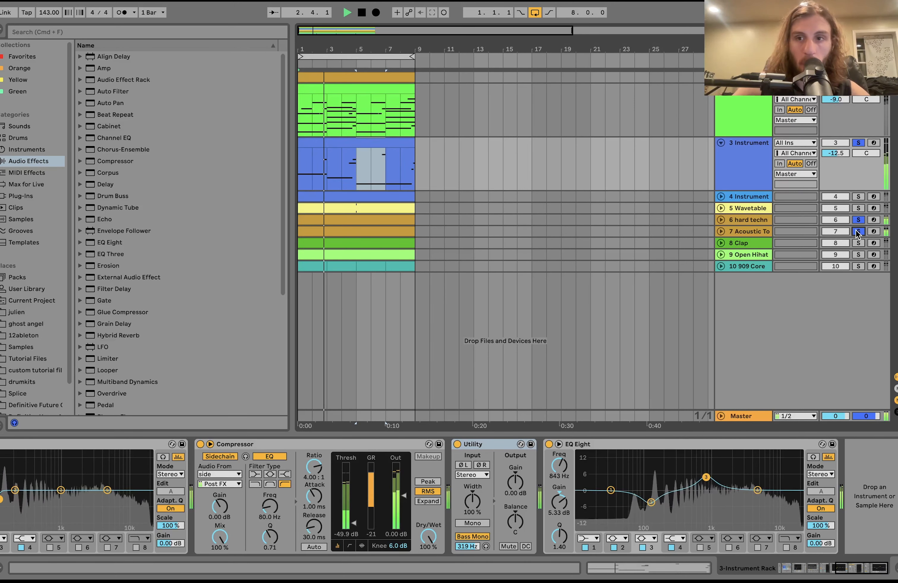
left_click(856, 230)
left_click(856, 221)
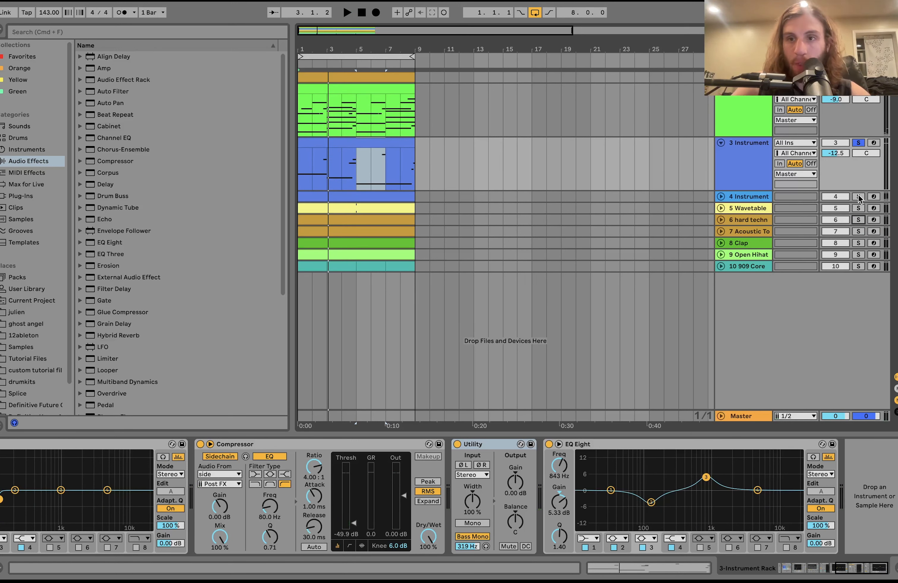
Solo track 4 instead of track 3, unfold it with its devices shown, and play it.
left_click(743, 197)
left_click(721, 196)
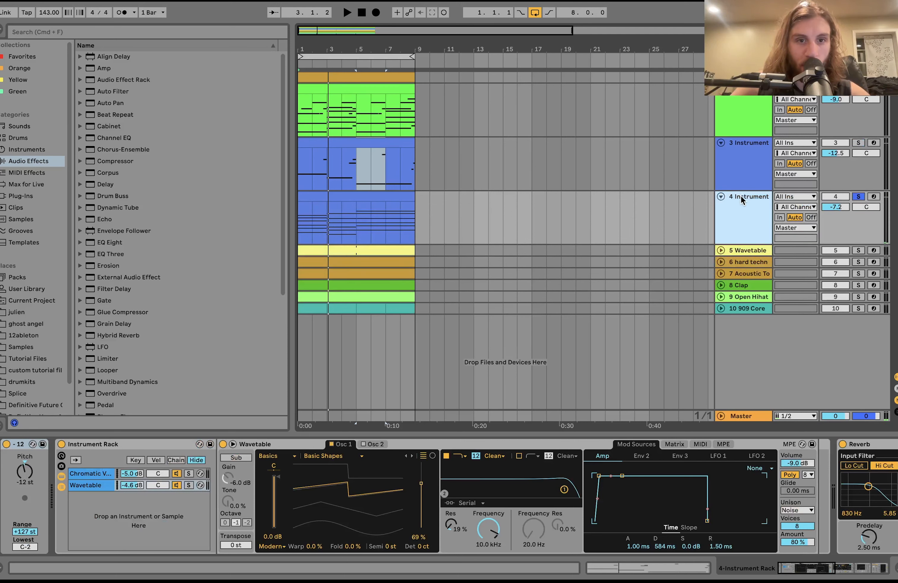
key("space")
Open track 4's chord clip in the note editor and inspect the lowest notes of the first two chords.
double_click(385, 201)
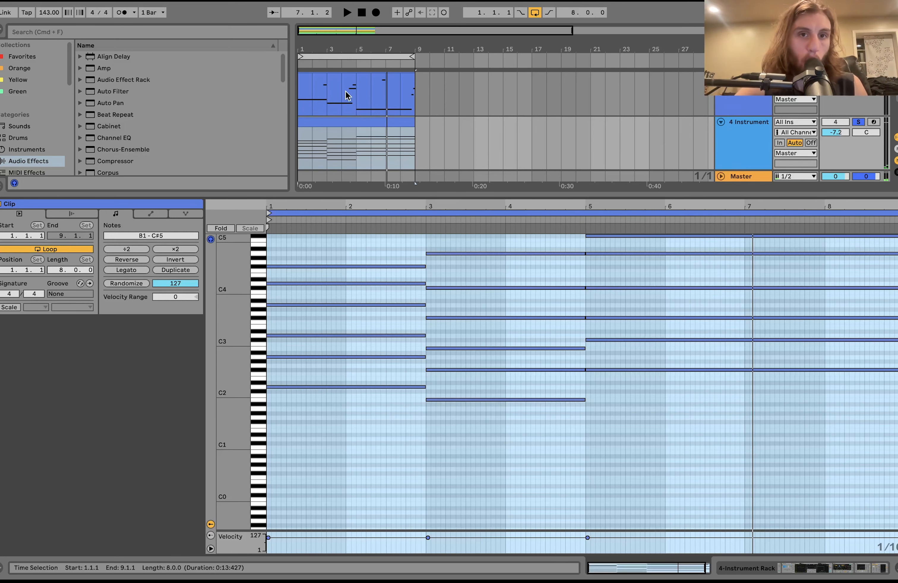
left_click(317, 371)
left_click(318, 387)
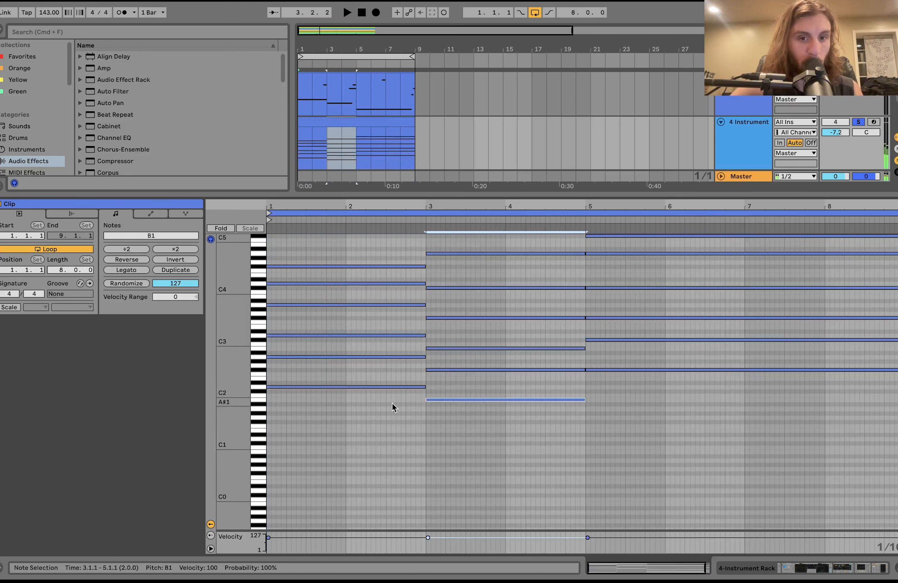
Inspect the lowest notes of the second and third chords, and select all notes of the first chord.
left_click(379, 429)
left_click(481, 400)
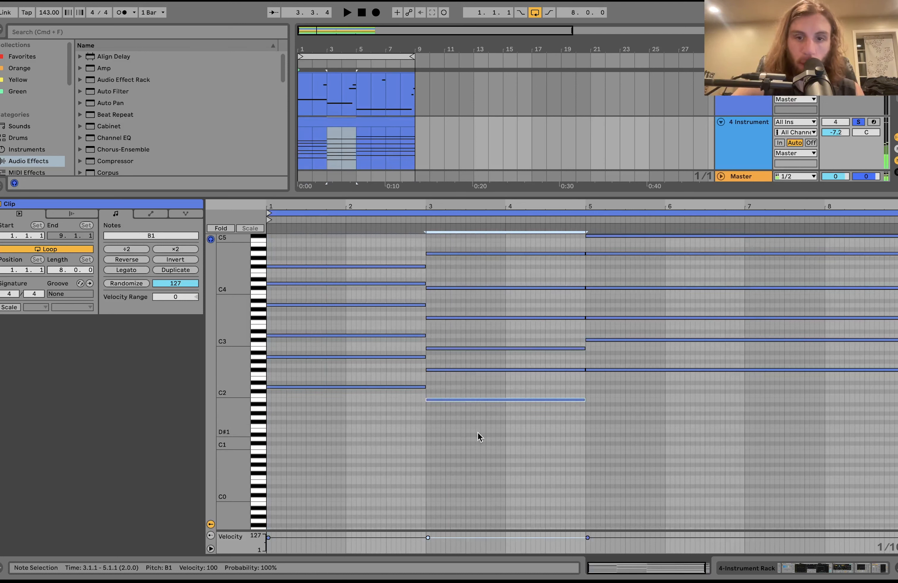
left_click(628, 370)
left_click(627, 367)
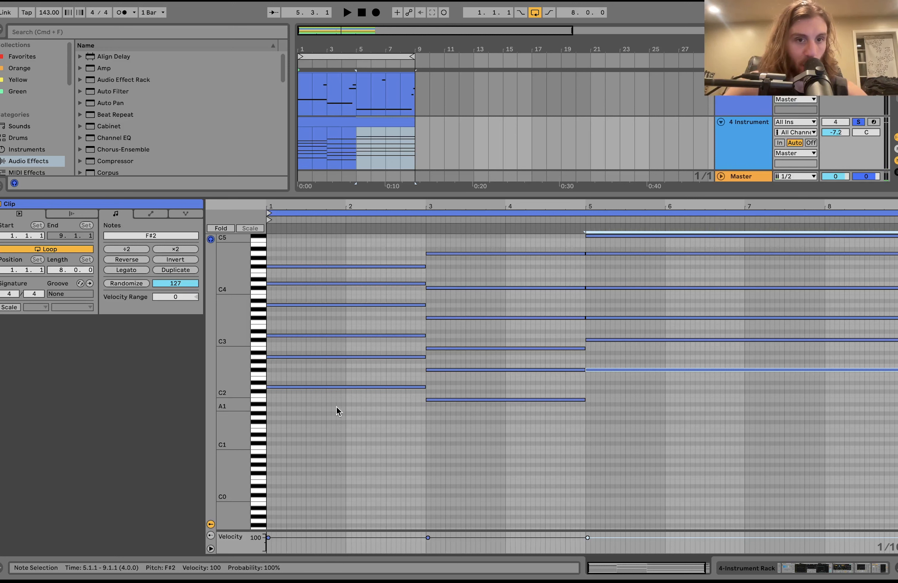
mouse_move(337, 406)
left_mouse_down()
mouse_move(328, 409)
mouse_move(324, 383)
mouse_move(325, 263)
mouse_move(324, 436)
left_mouse_up()
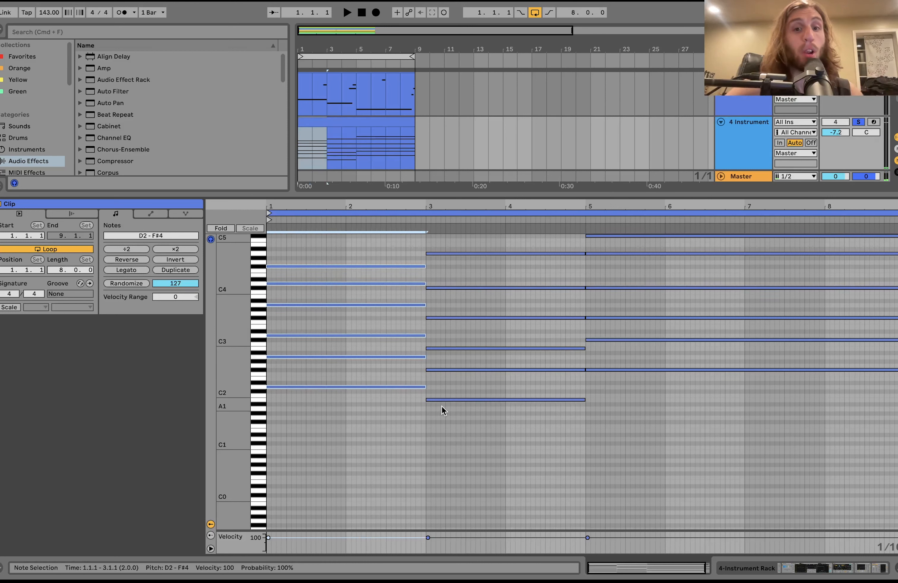
Select the whole second chord and inspect its notes one at a time from B1 up to C#4.
left_click_drag(456, 418, 428, 227)
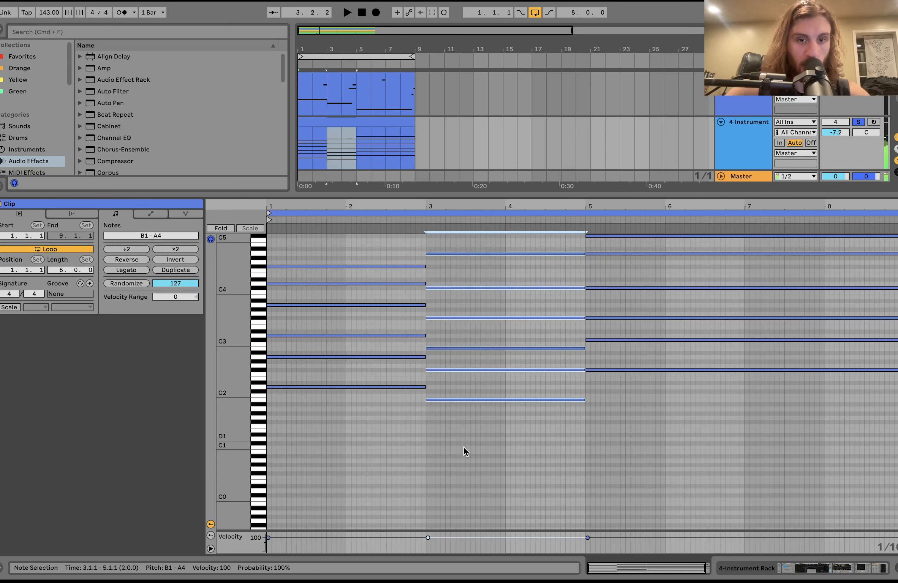
left_click(473, 399)
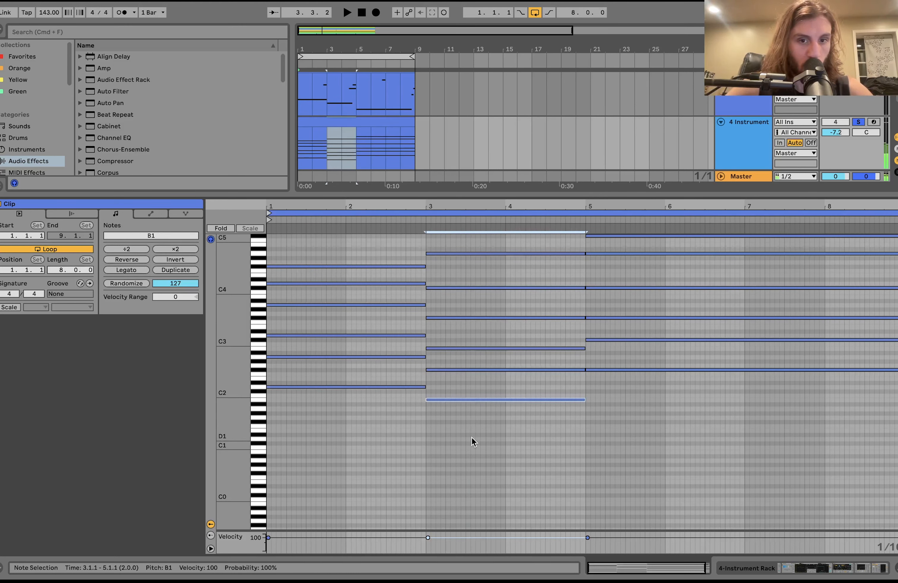
left_click(479, 370)
left_click(481, 349)
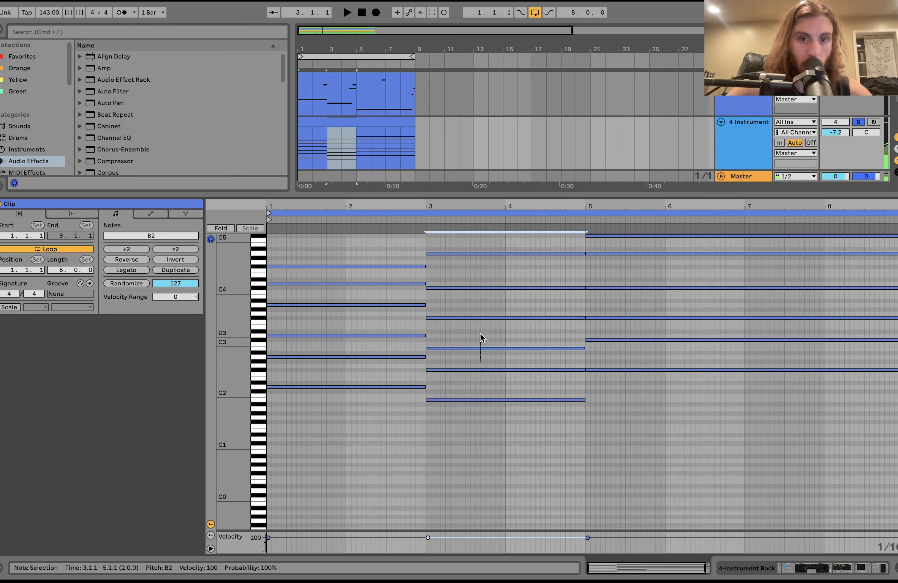
left_click(480, 318)
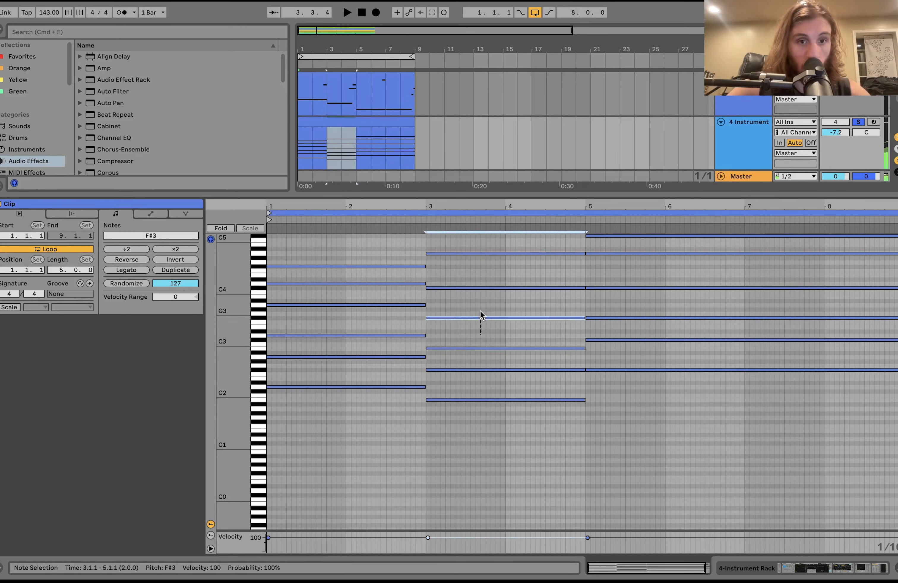
left_click(482, 288)
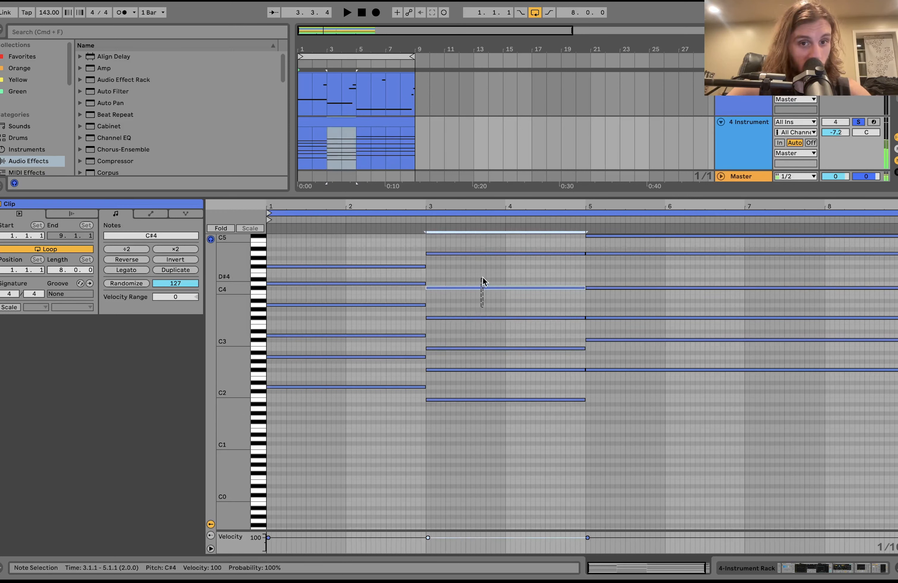
Inspect the second chord's C#4 and A4 notes, and select all notes of the third chord.
left_click_drag(485, 281, 486, 457)
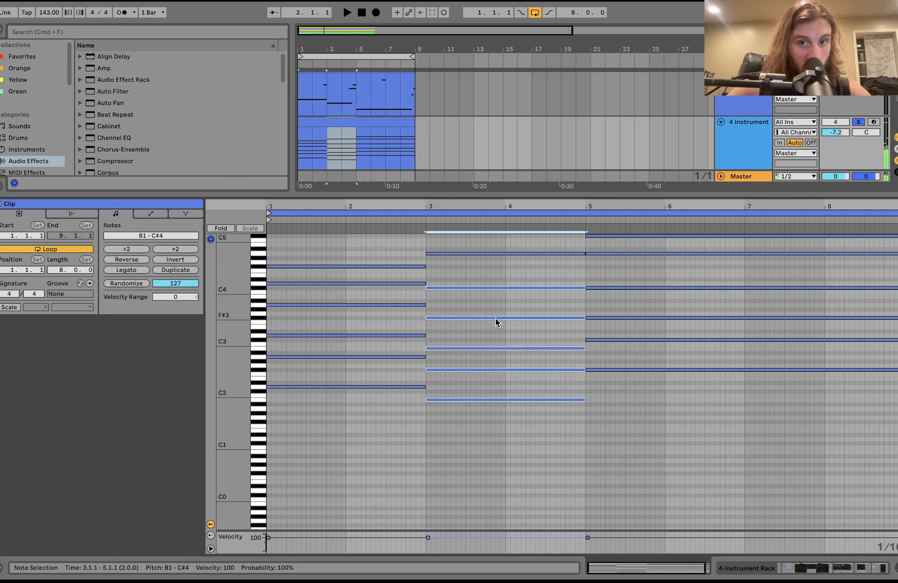
left_click(497, 294)
left_click(497, 288)
key("shift+Down")
key("shift+Up")
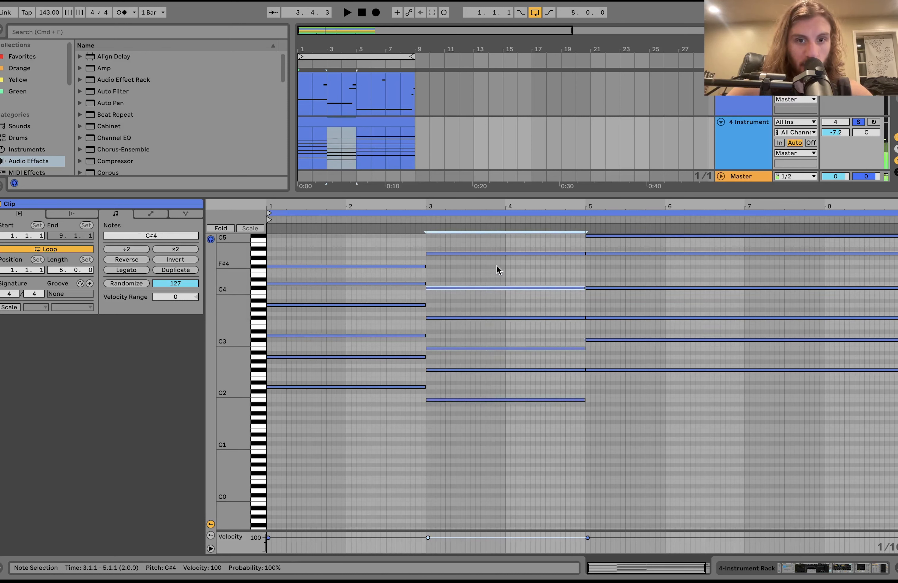
key("space")
left_click(496, 253)
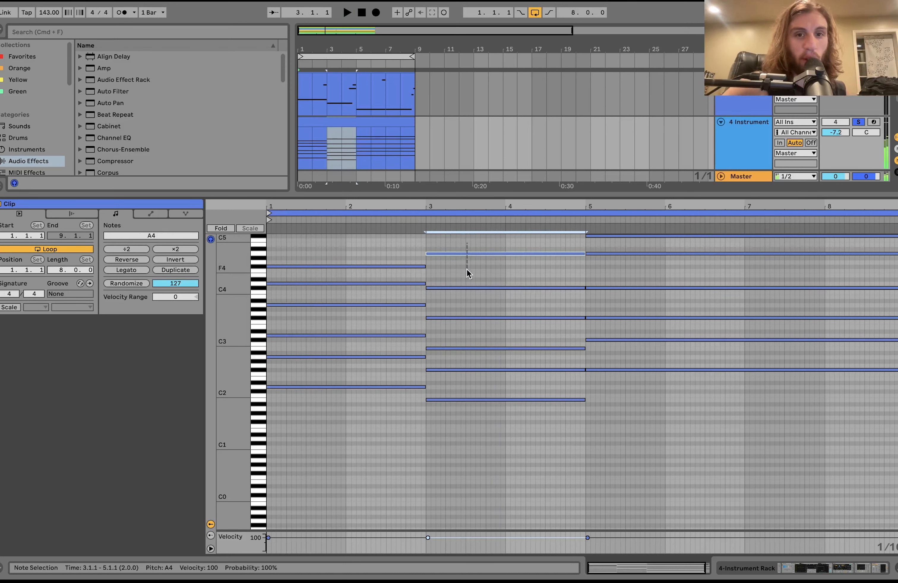
left_click_drag(640, 411, 646, 58)
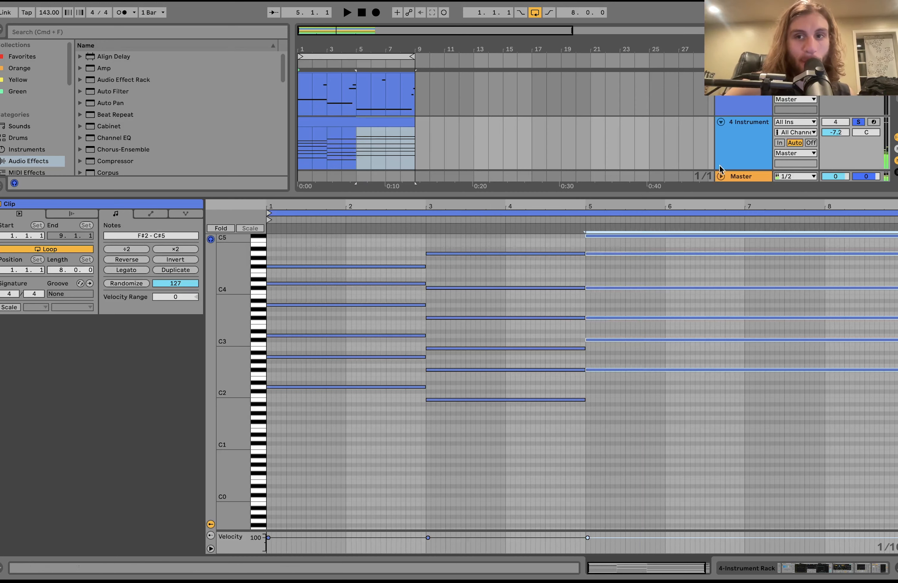
Show track 4's devices and play its Chromatic Voice chain soloed within the Instrument Rack.
left_click(758, 143)
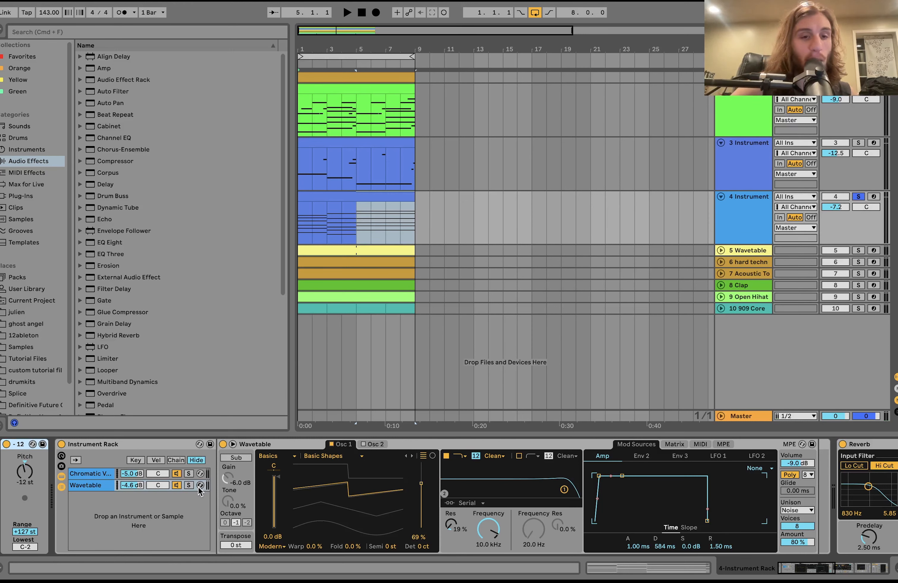
left_click(188, 474)
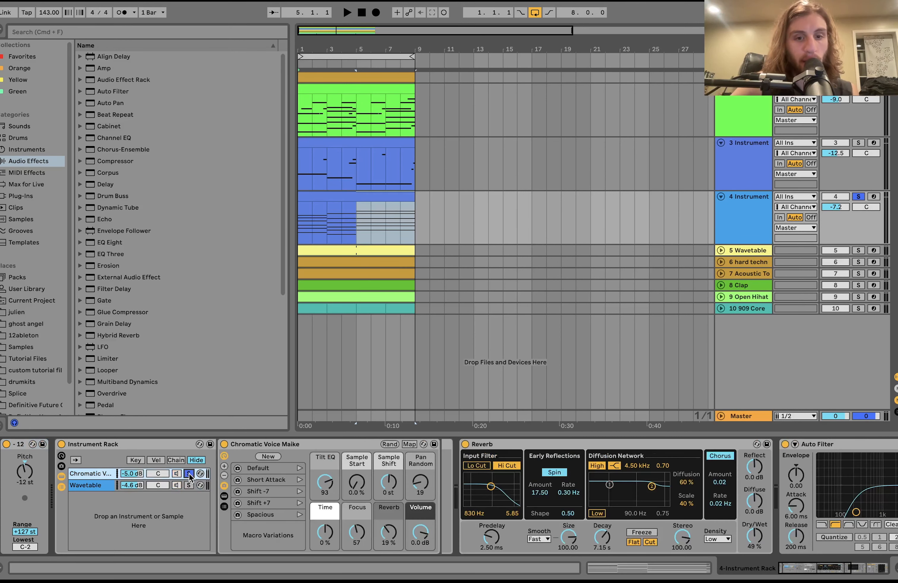
key("space")
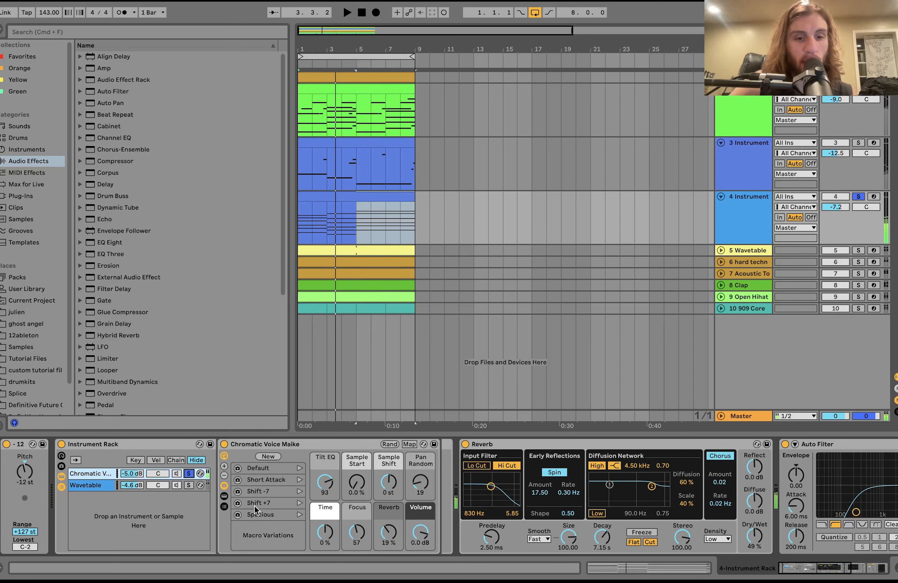
Locate the Chromatic Voices folder among the Voice Box pack's instruments.
left_click(22, 279)
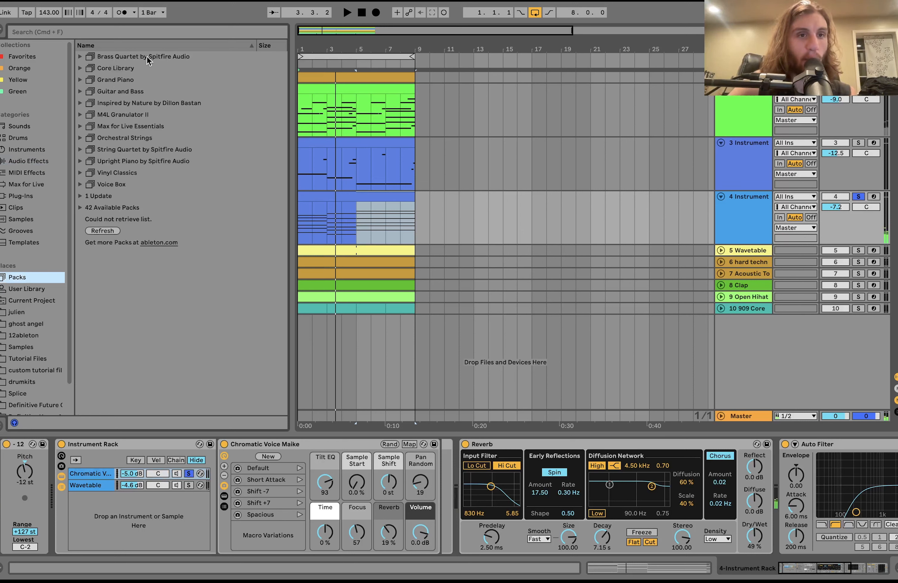
left_click(81, 185)
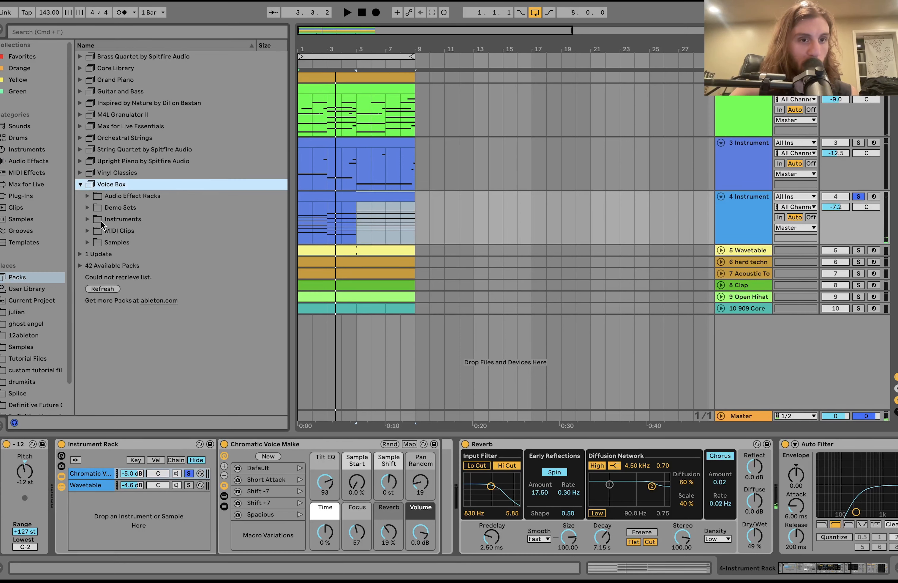
left_click(88, 219)
left_click(96, 231)
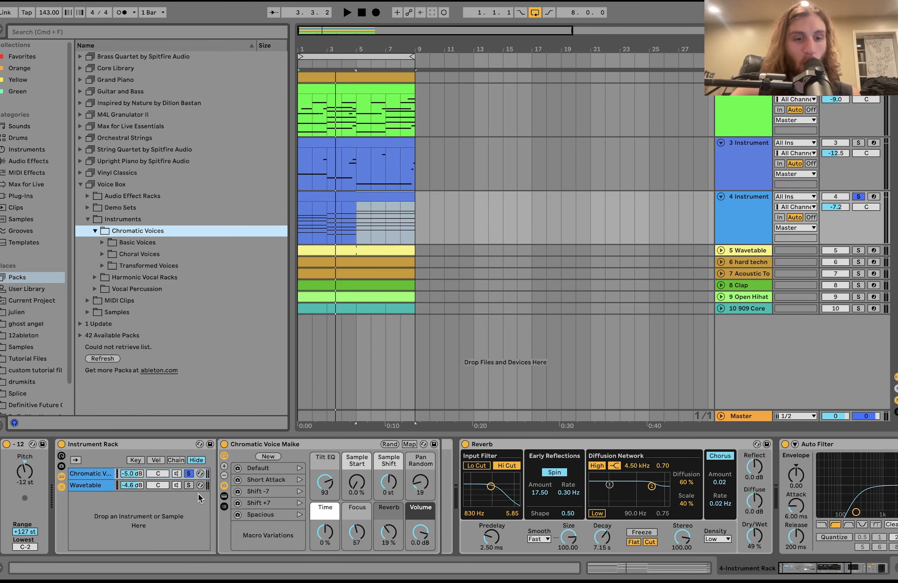
Solo the rack's Wavetable chain instead of the Chromatic Voice chain, listen to it, and unsolo it.
key("space")
left_click(189, 485)
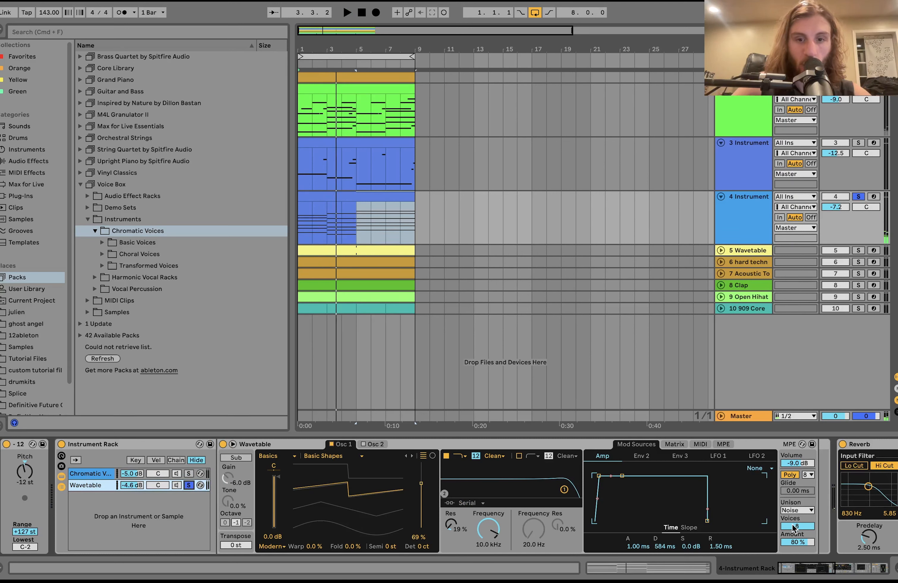
scroll(793, 525, "right", 2)
key("space")
left_click(152, 486)
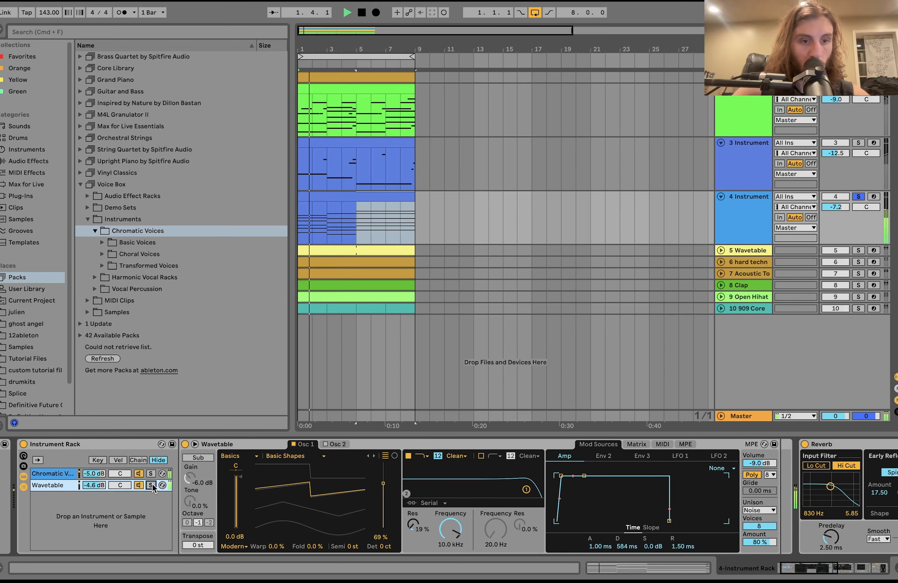
Examine track 4's device chain from Wavetable through the Reverb, Auto Filter and sidechained Compressor.
scroll(152, 485, "right", 4)
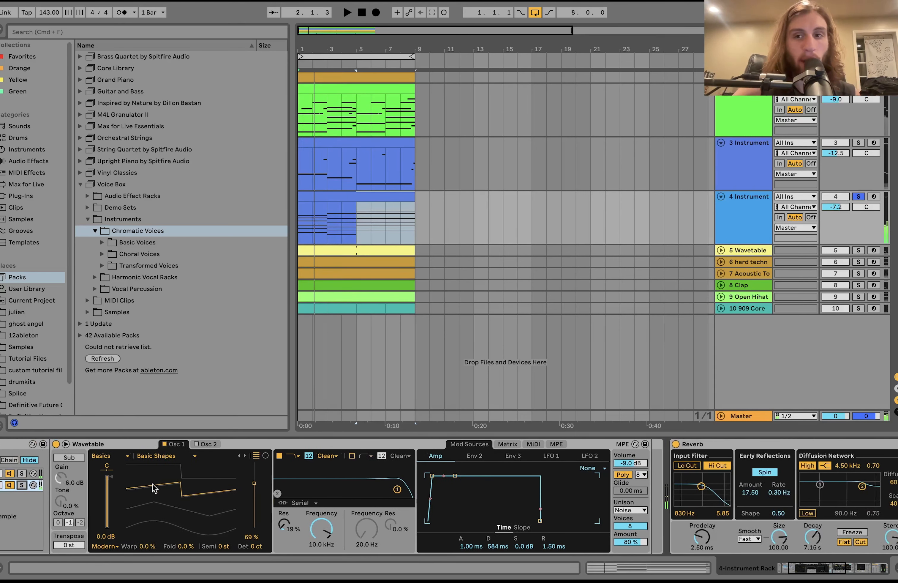
scroll(152, 485, "left", 5)
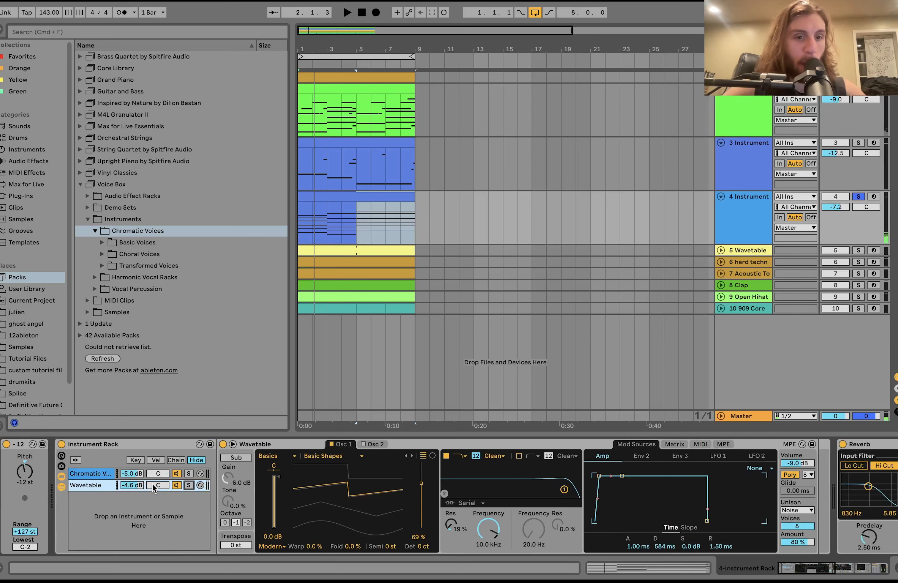
scroll(152, 484, "right", 1)
scroll(152, 483, "left", 1)
scroll(152, 484, "right", 15)
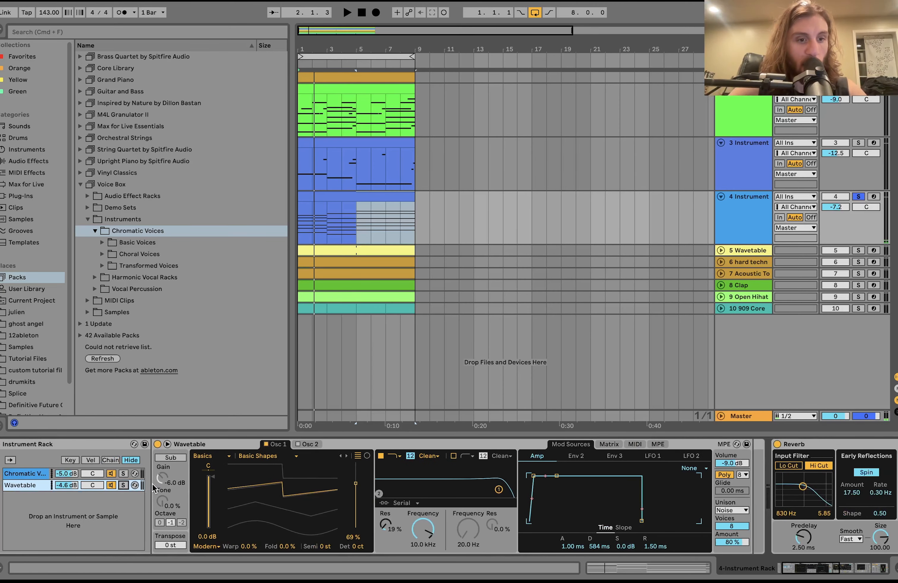
scroll(152, 485, "right", 10)
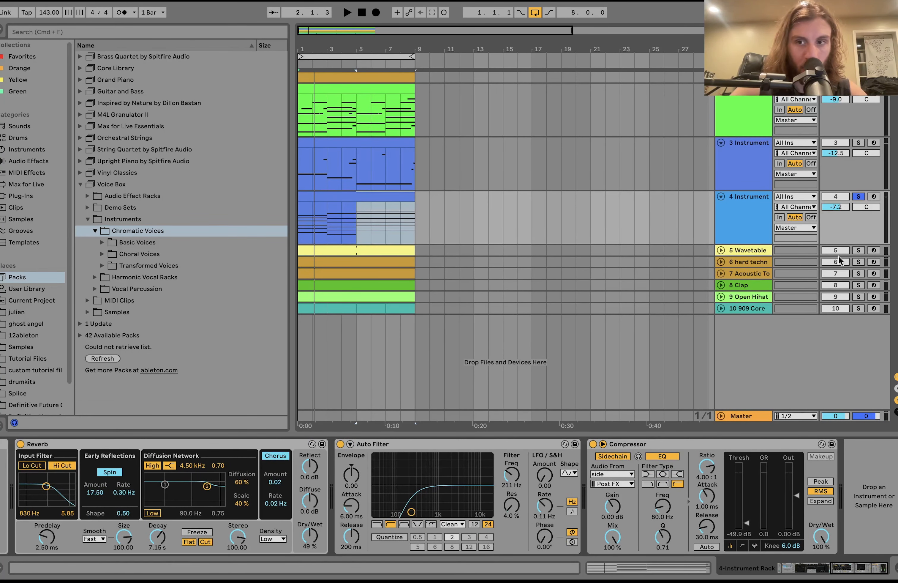
Solo track 5 instead of track 4, unfold and play it, and open its clip in the note editor.
left_click(859, 252)
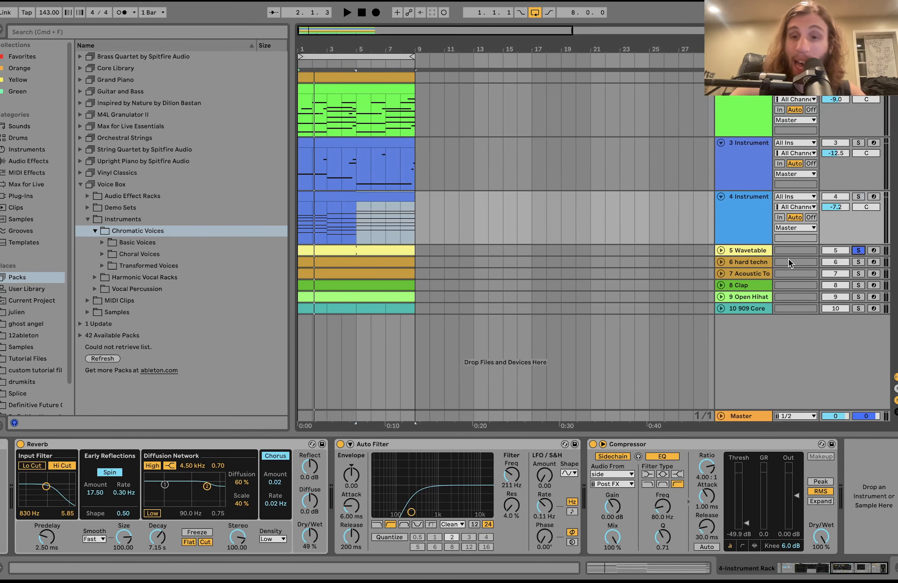
left_click(720, 251)
left_click(738, 250)
key("space")
left_click(333, 248)
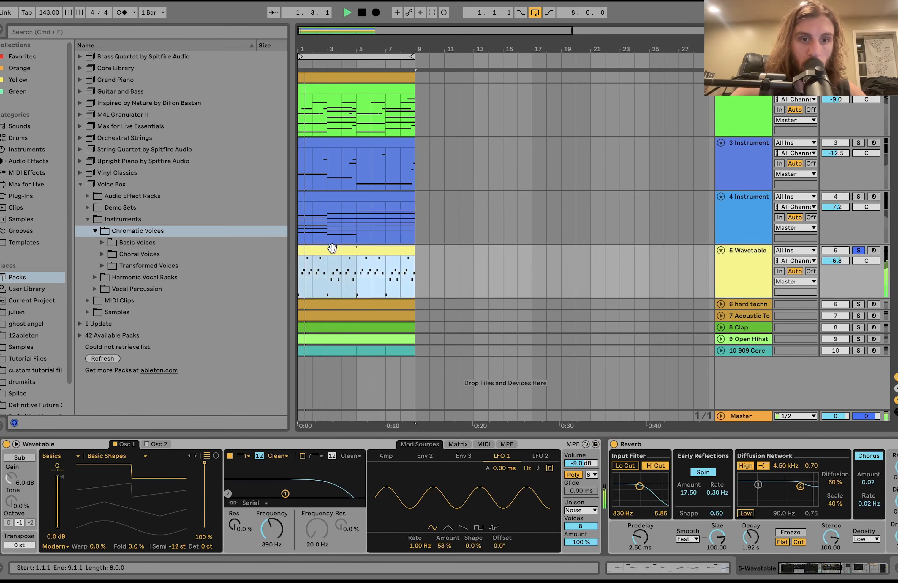
double_click(332, 248)
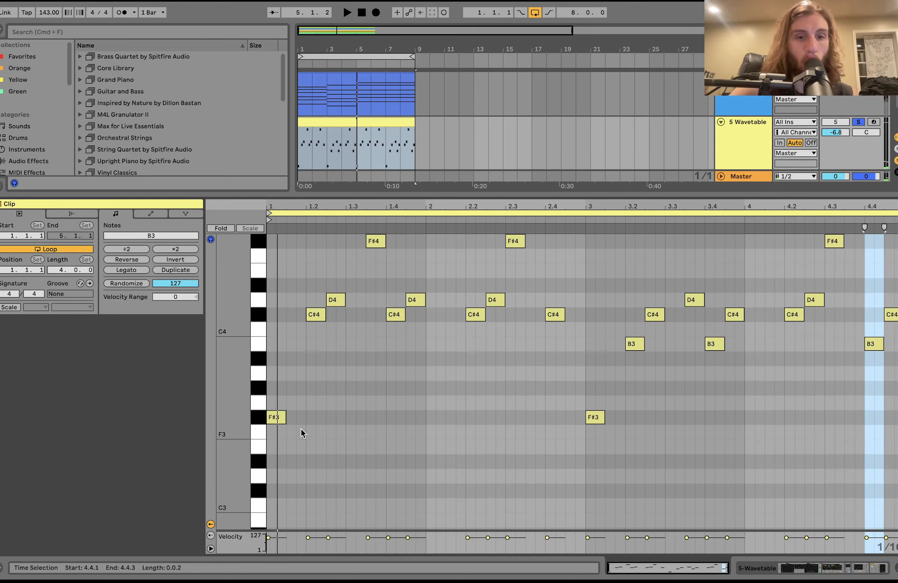
Select the notes in the first two bars of track 5's clip and play the arrangement from bar 3.
left_click_drag(279, 438, 567, 233)
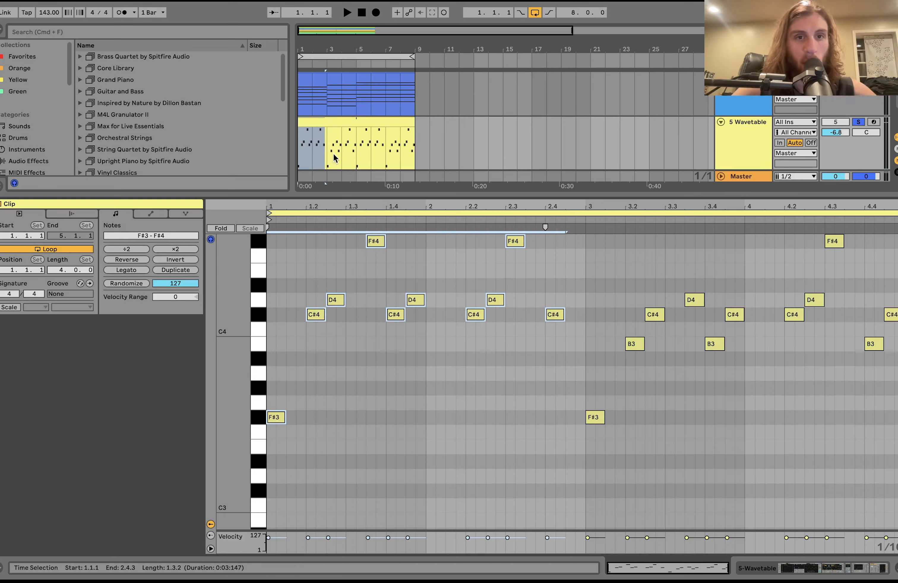
left_click(325, 157)
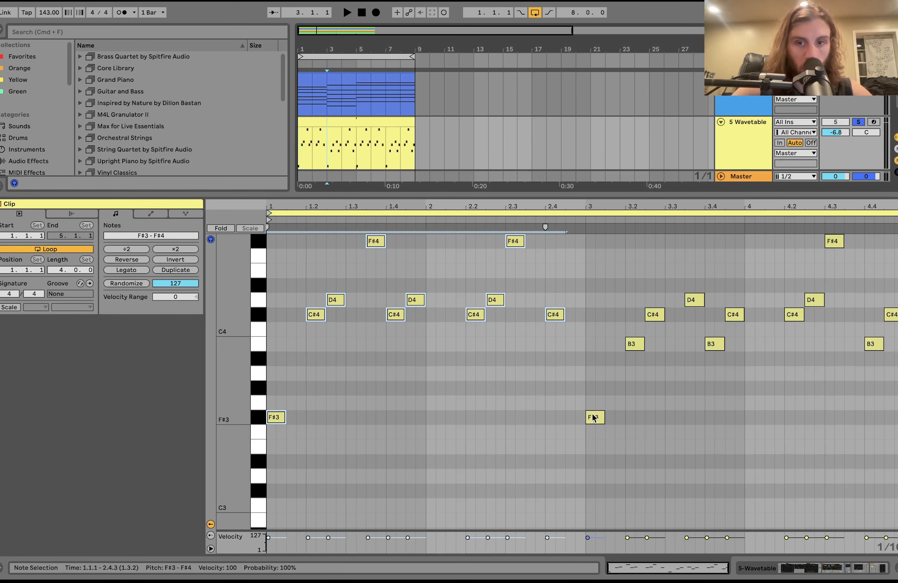
key("space")
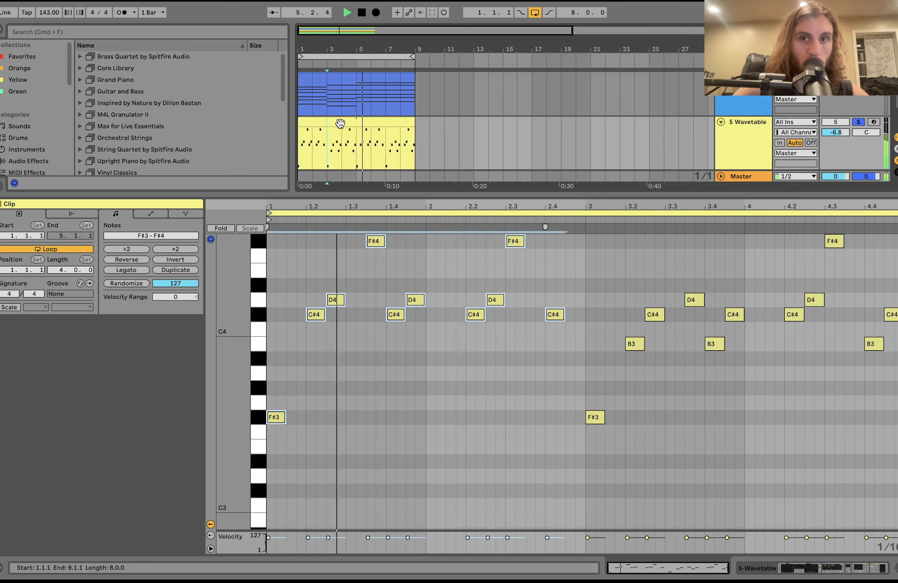
key("space")
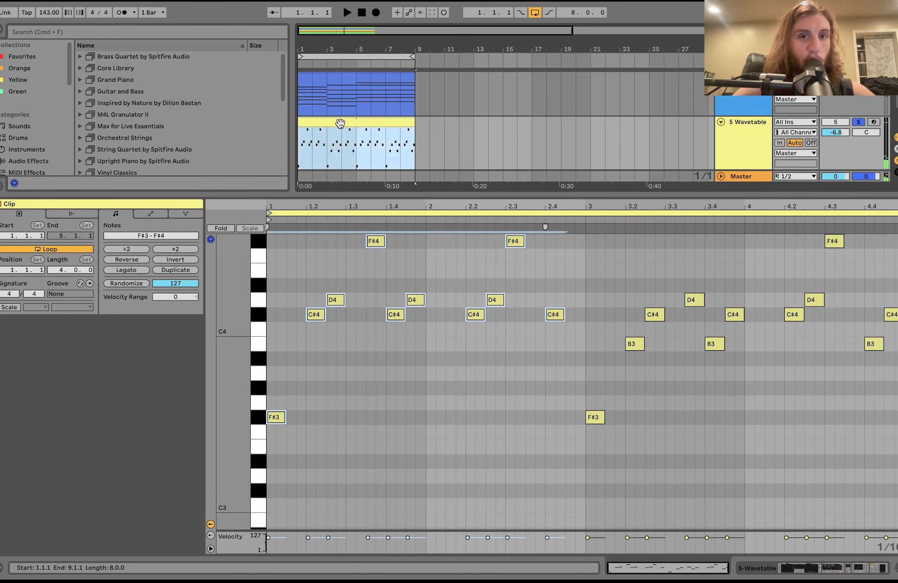
Show track 5's devices, play it with track 3 soloed alongside, and unsolo track 3.
left_click(759, 150)
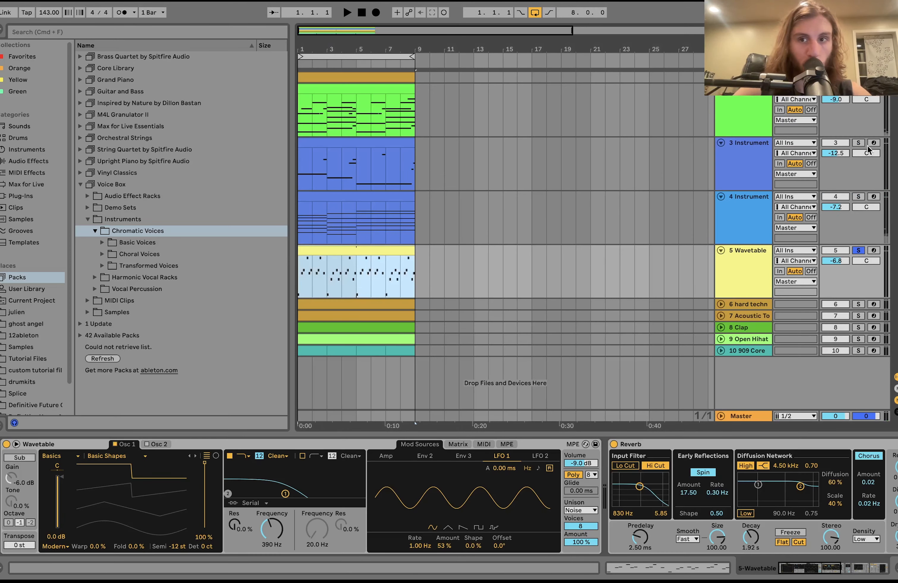
left_click(859, 142)
key("space")
left_click(751, 252)
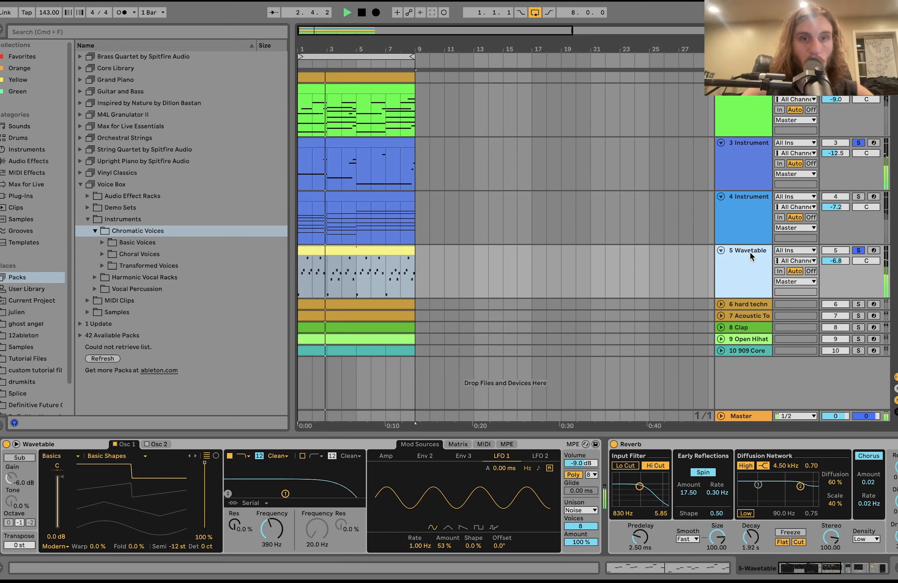
left_click(859, 143)
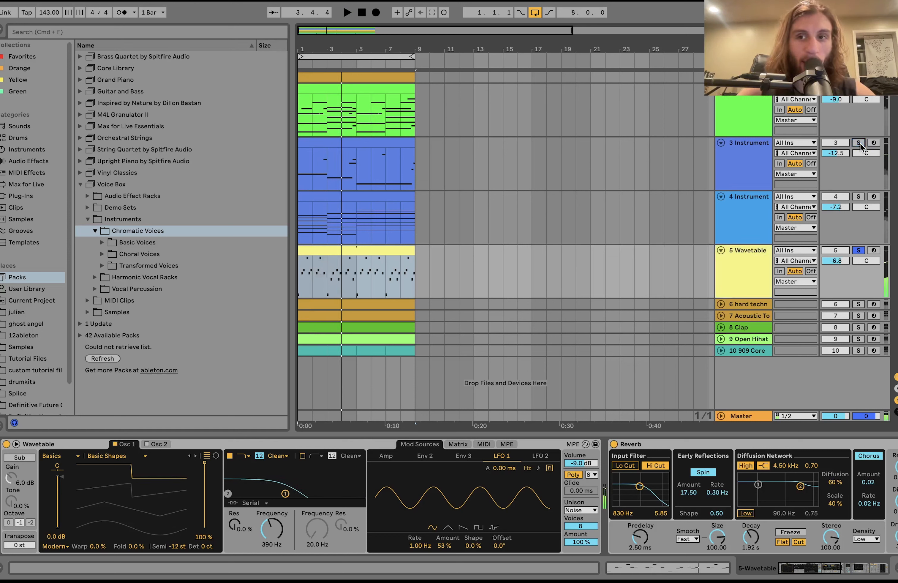
left_click(374, 253)
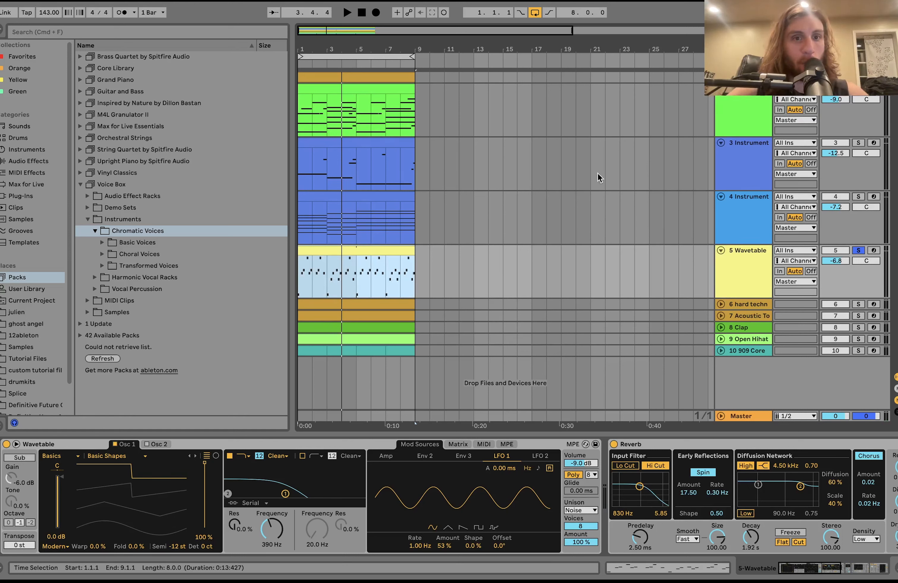
Show the current project's files in the browser, then play track 5 while examining the Env 2 and LFO 1 modulations in Wavetable's matrix.
left_click(28, 301)
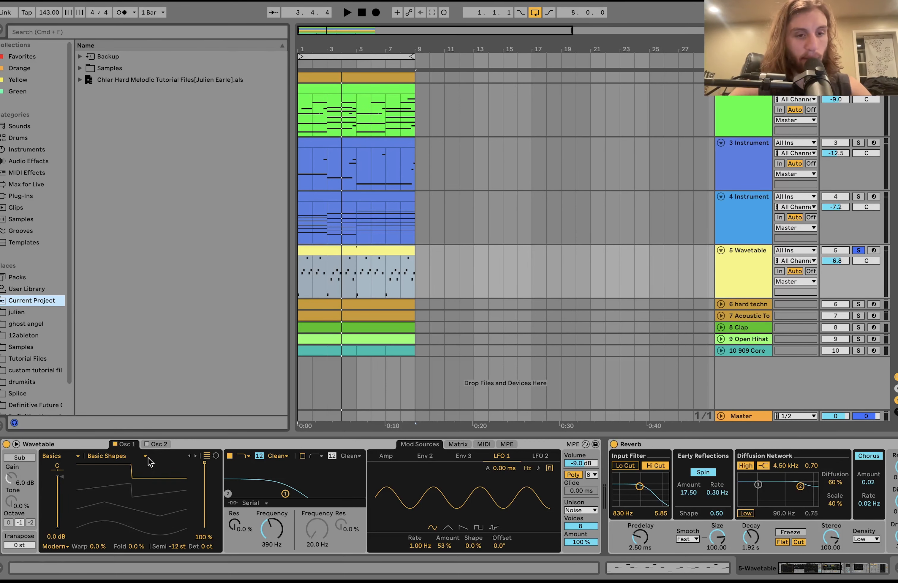
left_click(458, 444)
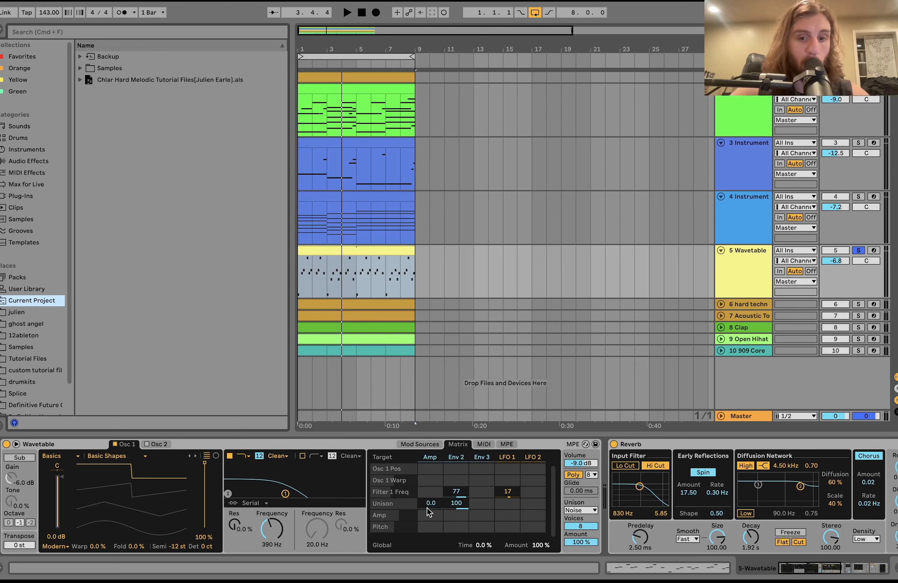
double_click(460, 504)
key("space")
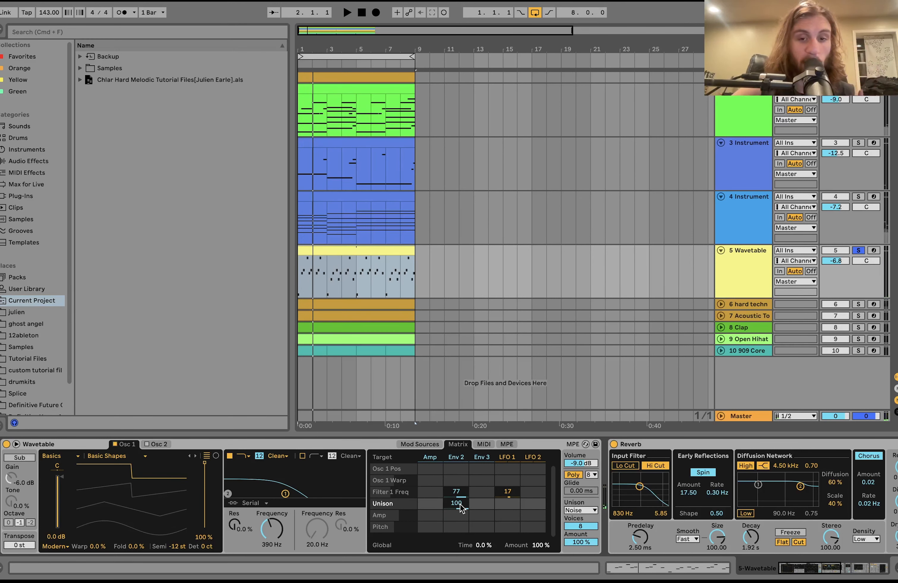
left_click(450, 482)
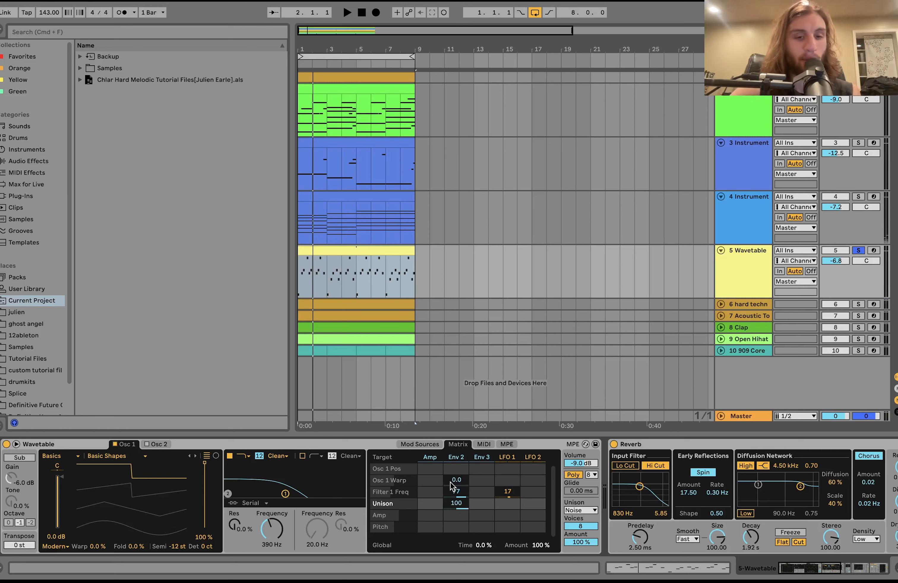
key("space")
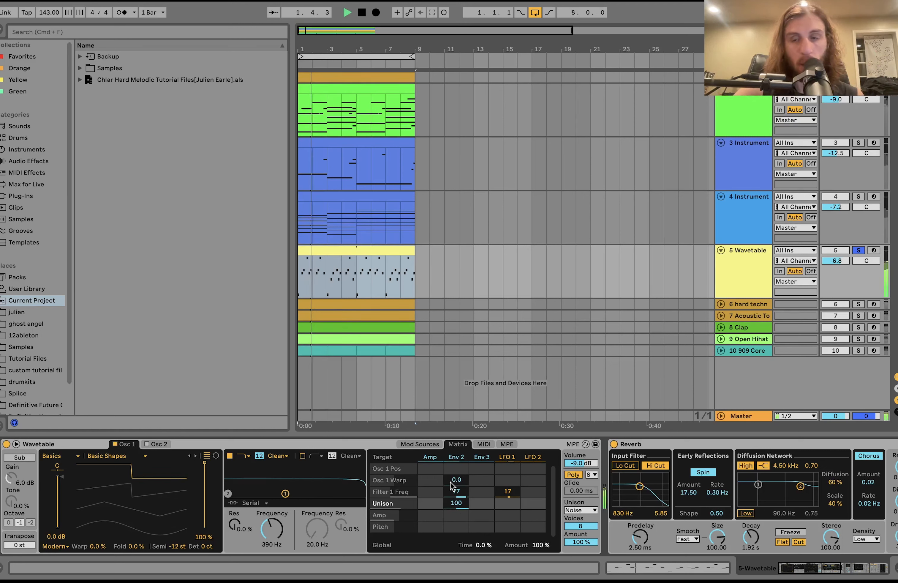
key("space")
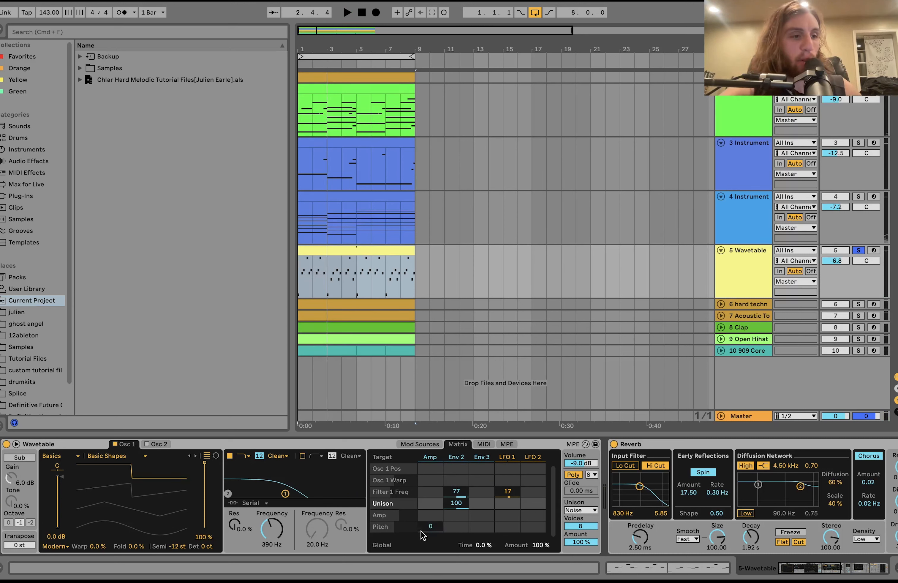
key("space")
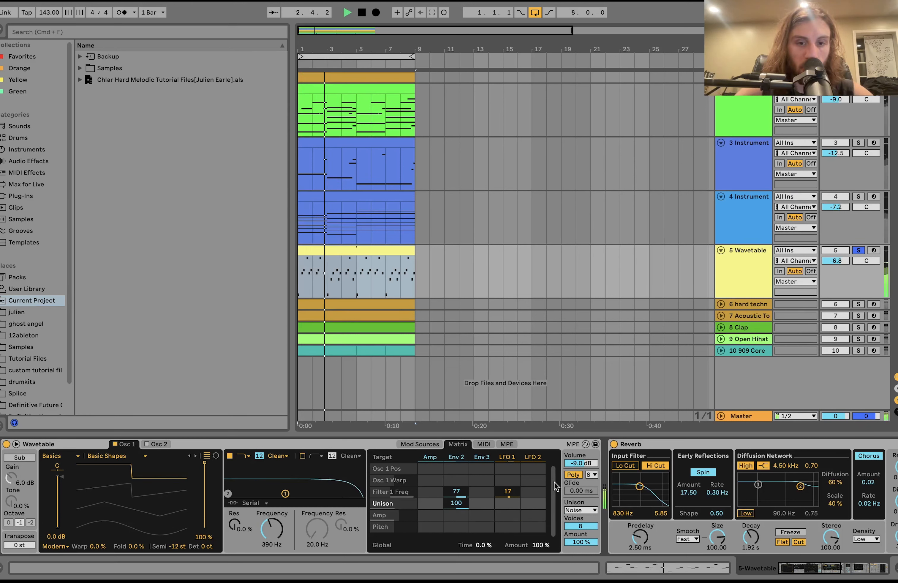
key("space")
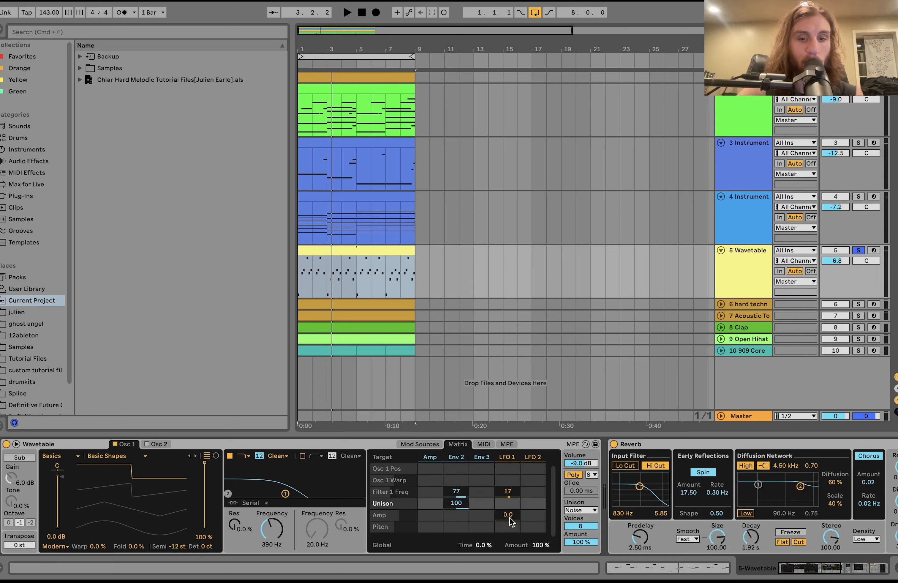
Play track 5 with Wavetable's LFO 1 settings shown, and review its modulation matrix and the Reverb settings.
left_click(503, 458)
key("space")
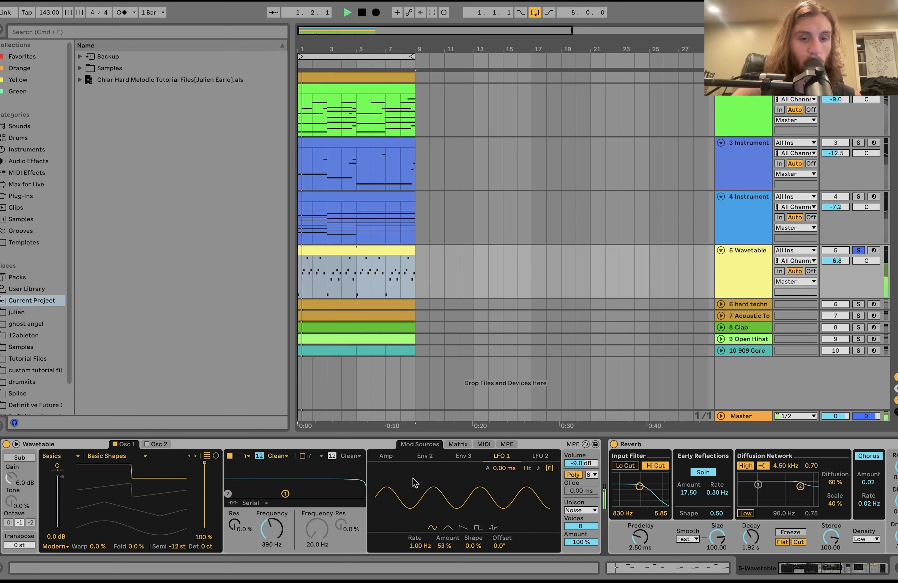
scroll(413, 478, "right", 5)
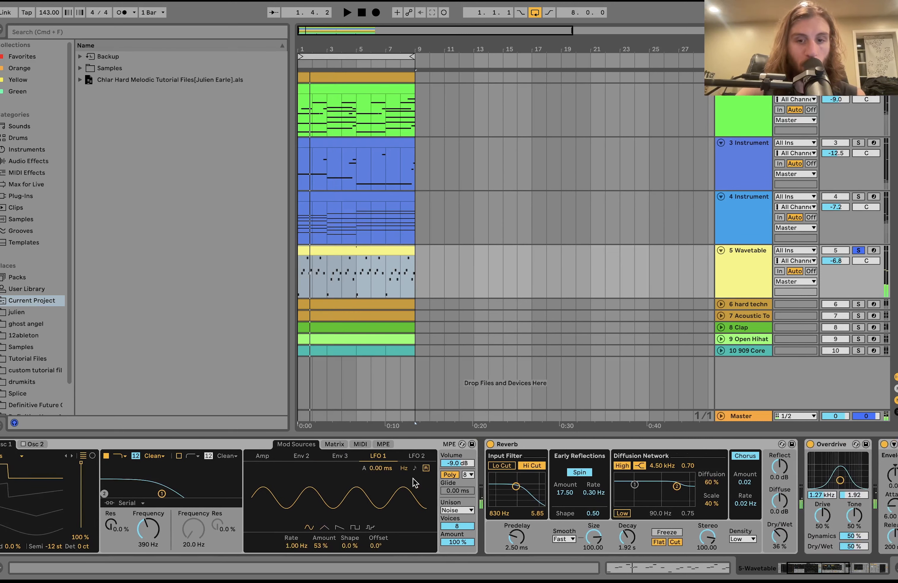
scroll(443, 523, "right", 2)
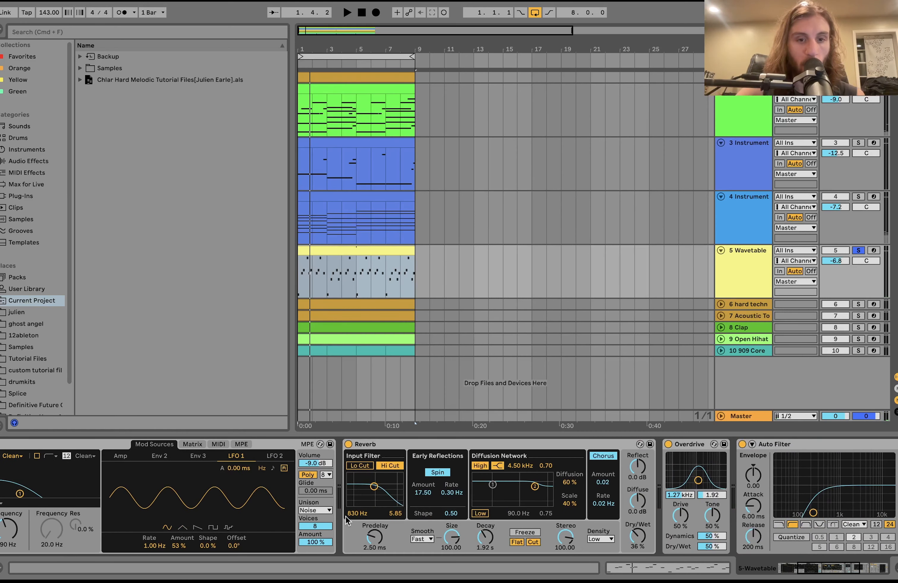
left_click(284, 445)
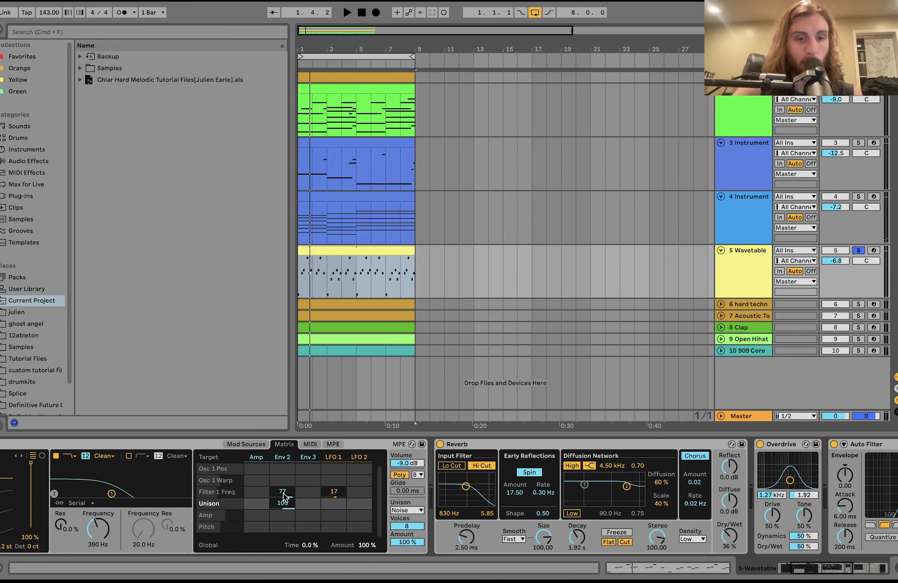
scroll(399, 533, "right", 3)
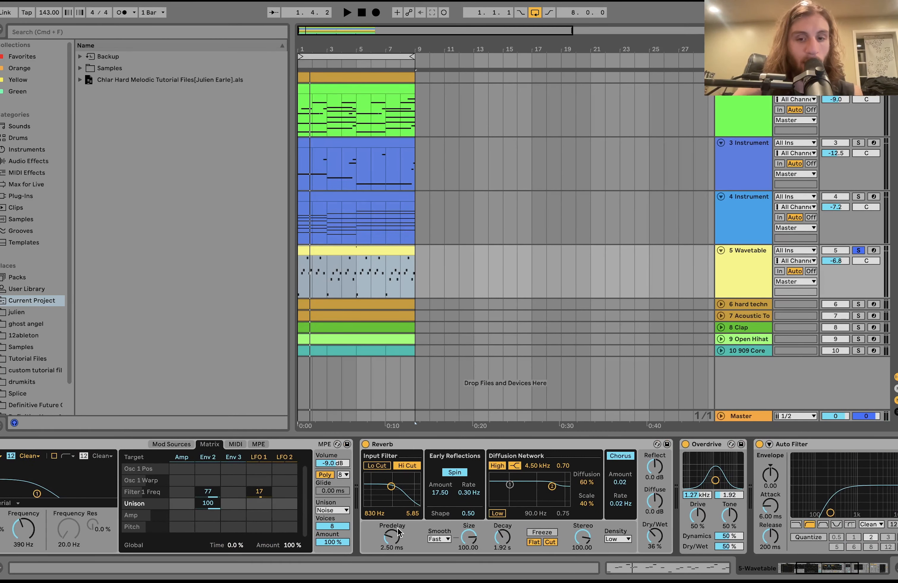
scroll(525, 497, "right", 10)
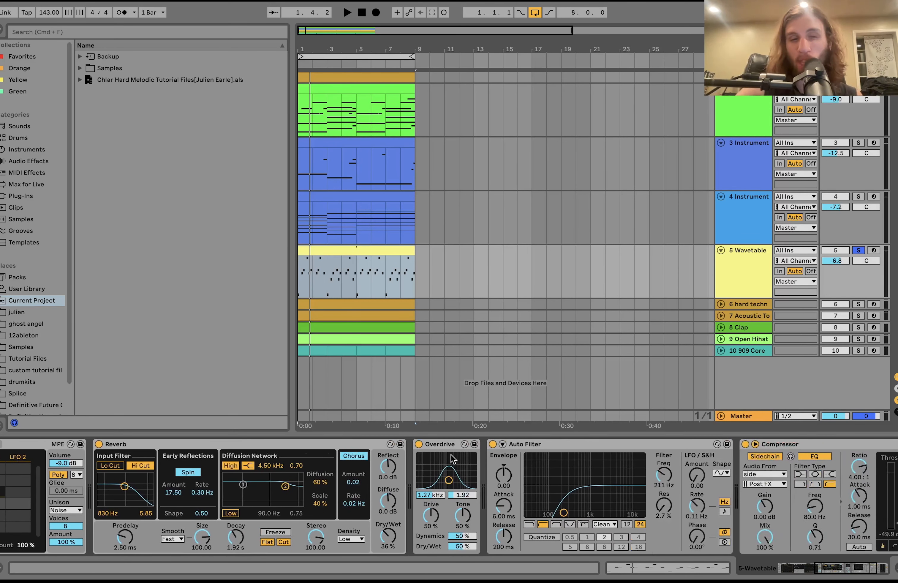
Play track 5 with its Overdrive bypassed and re-enabled for comparison, and inspect the Auto Filter and sidechained Compressor.
left_click(419, 444)
key("space")
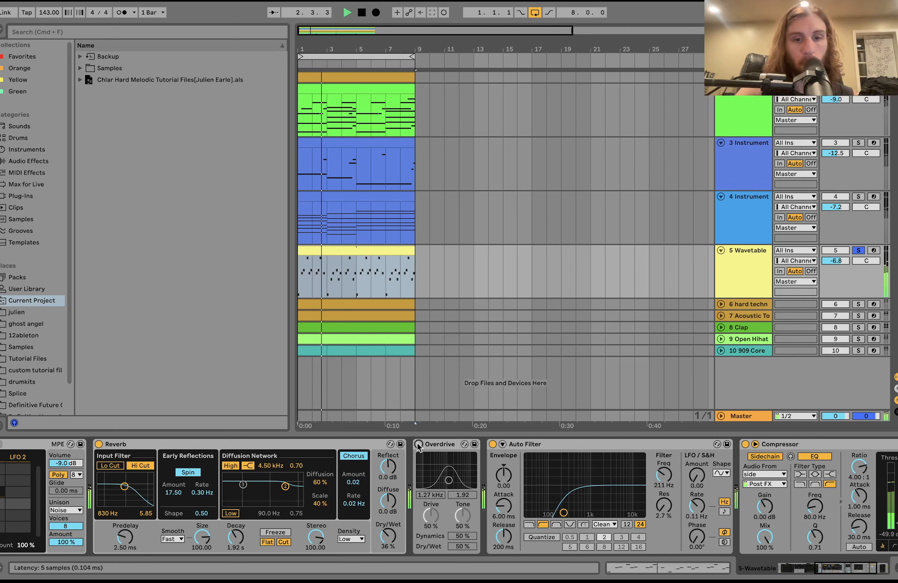
left_click(418, 444)
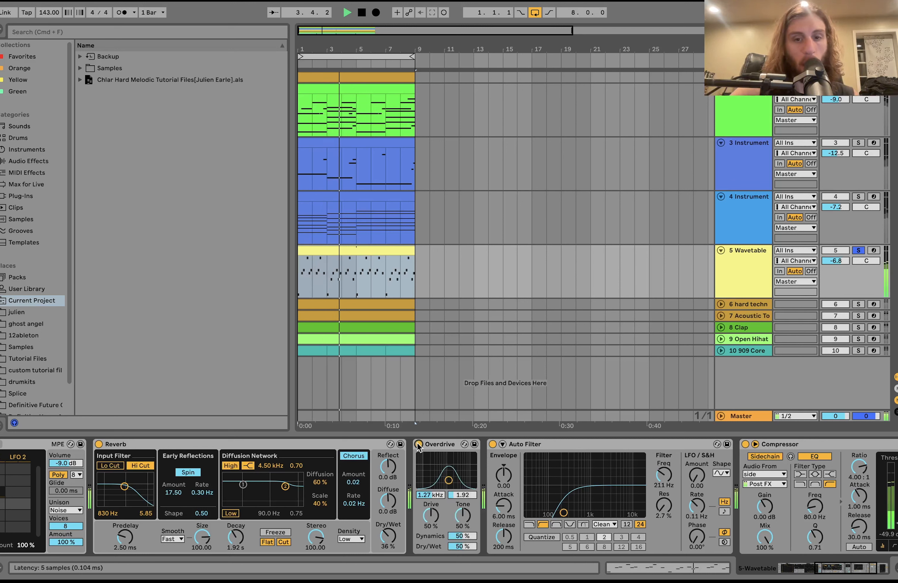
key("space")
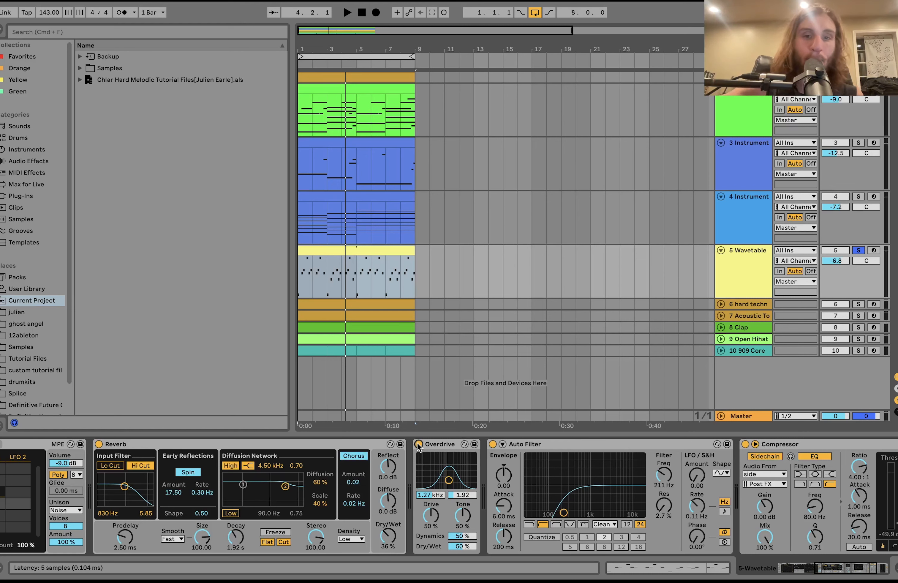
scroll(383, 404, "right", 4)
scroll(383, 404, "left", 3)
scroll(542, 484, "right", 5)
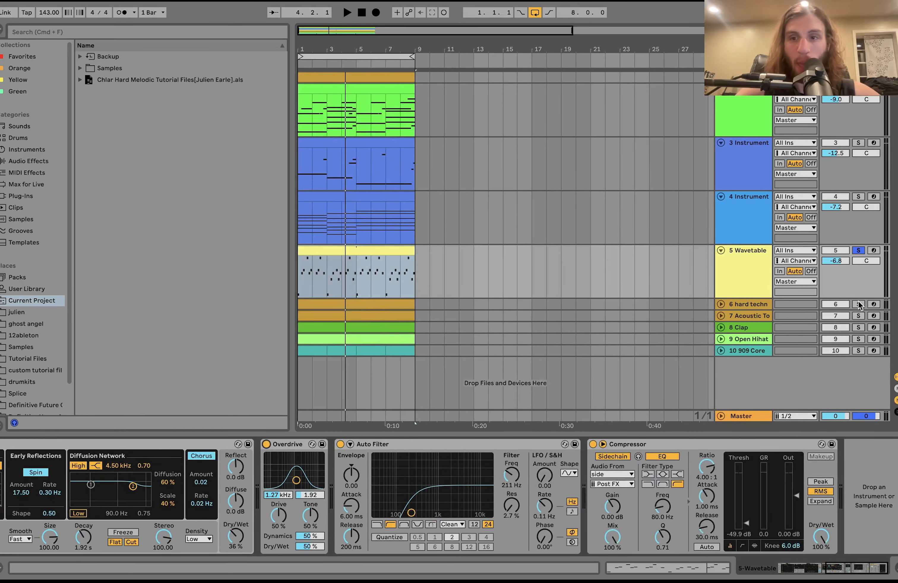
Solo the drum tracks 6 through 10 together in place of track 5 and play them.
left_click(763, 305)
left_click(758, 352)
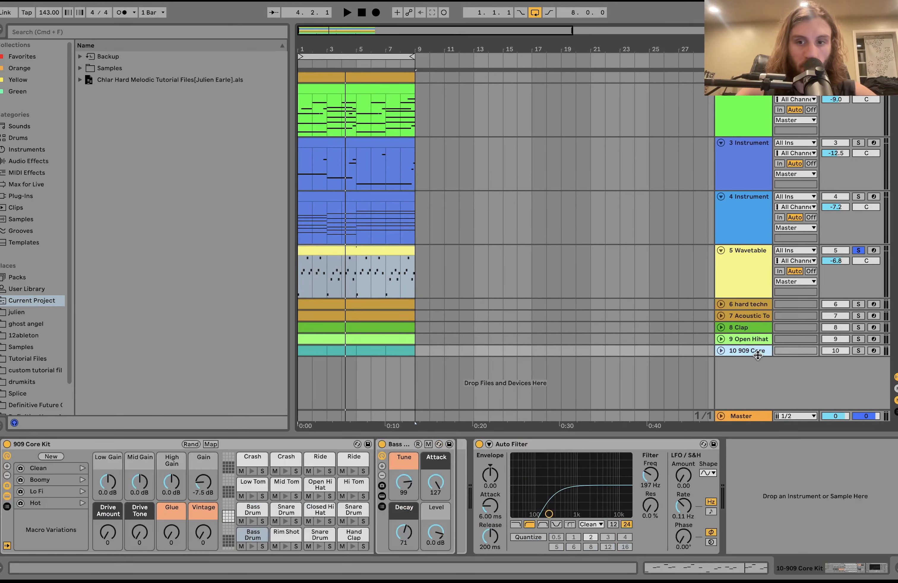
left_click(758, 305, "shift")
left_click(856, 304)
key("space")
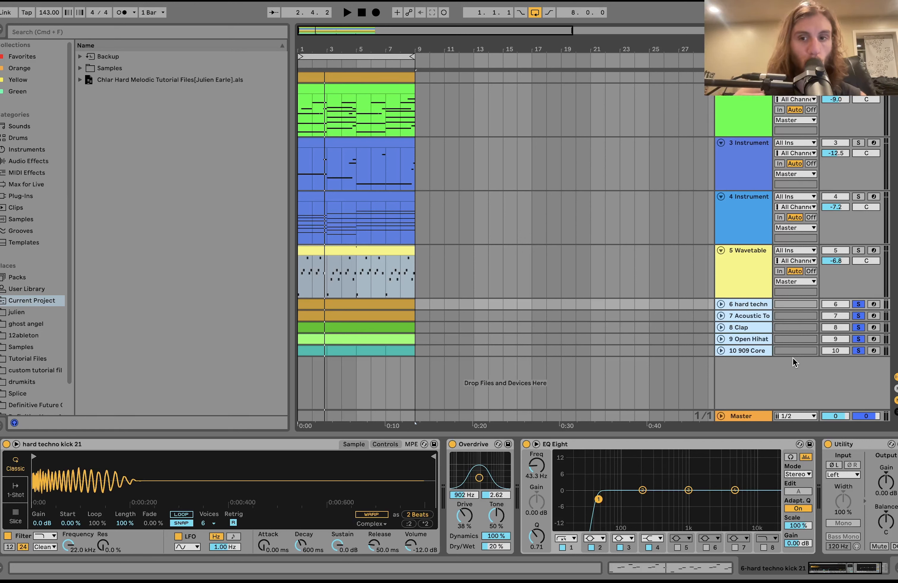
key("space")
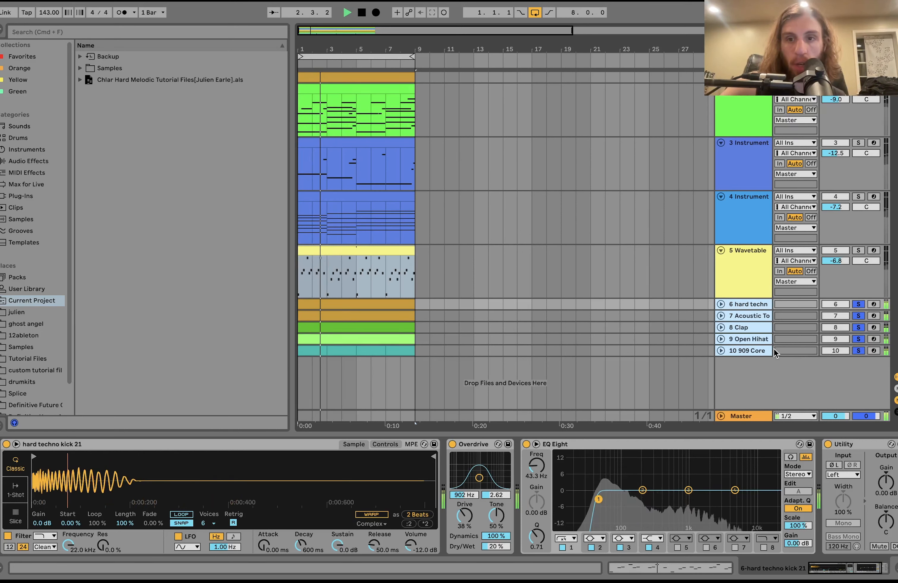
key("space")
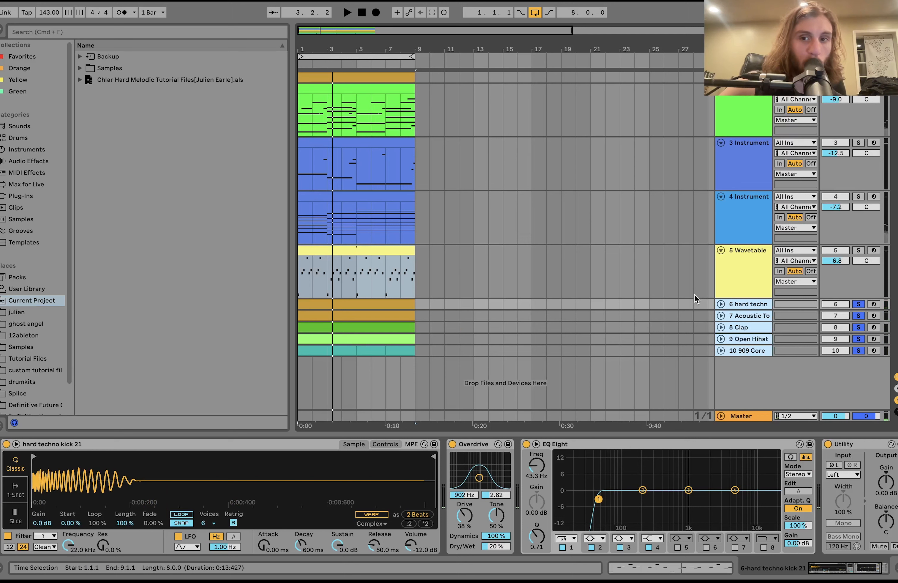
Solo the melodic tracks 2 through 5 together instead of the drums and play them briefly.
left_click(754, 270)
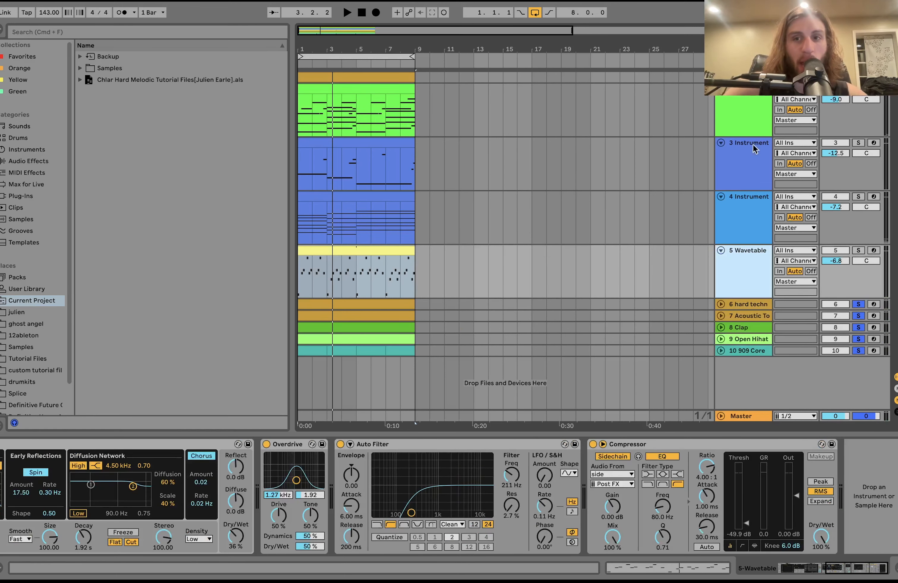
left_click(748, 100, "shift")
left_click(856, 89)
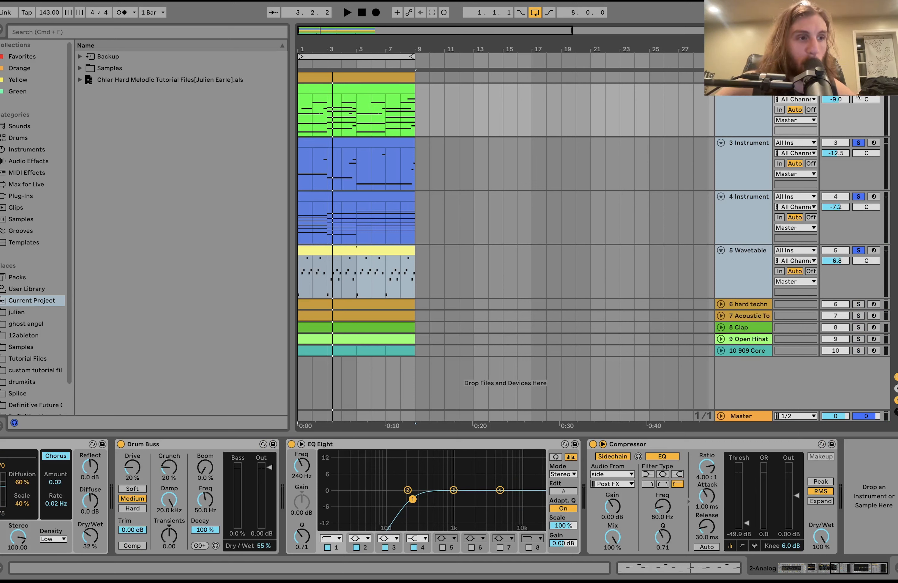
key("space")
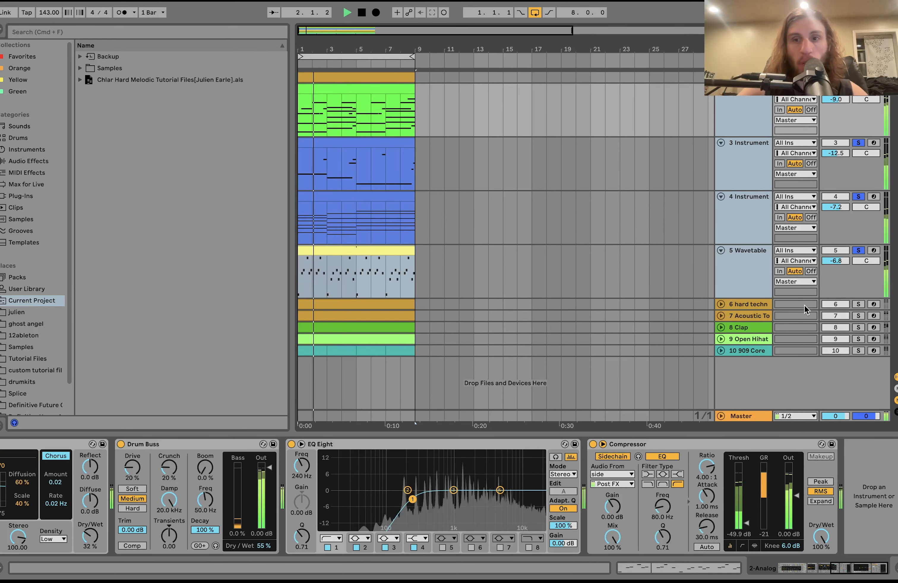
key("space")
Solo only the hard techno kick and Acoustic Tom tracks, play them, and unfold both tracks.
left_click(859, 304)
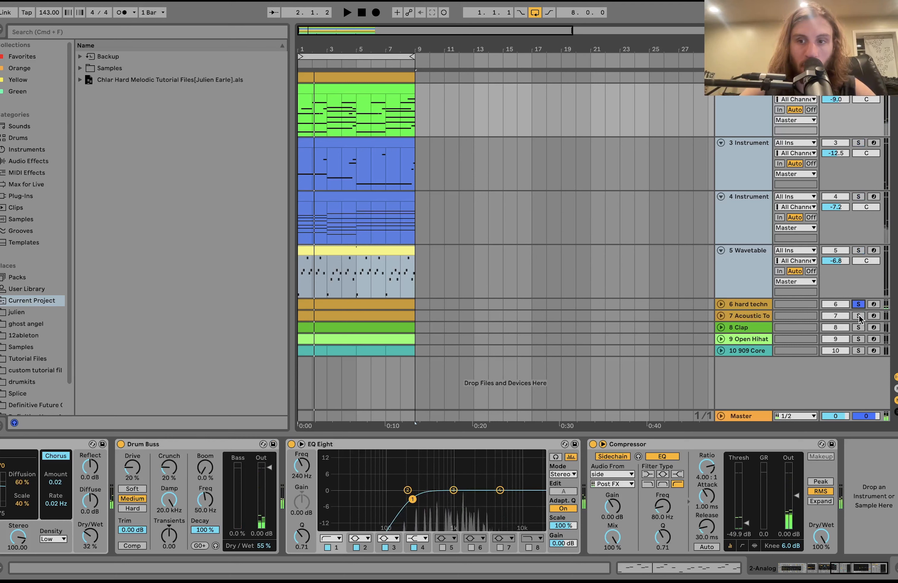
left_click(858, 316)
key("space")
left_click(753, 305)
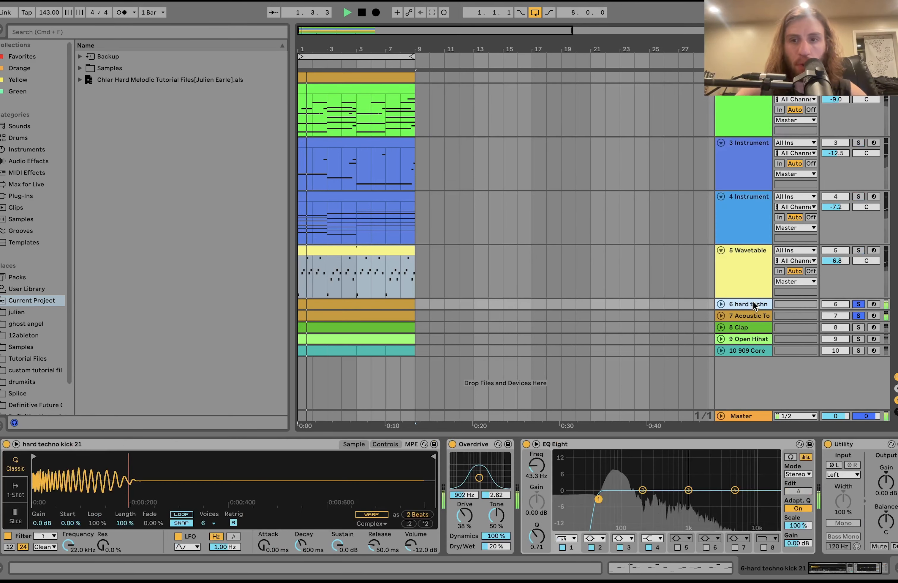
key("Right")
key("Down")
key("Right")
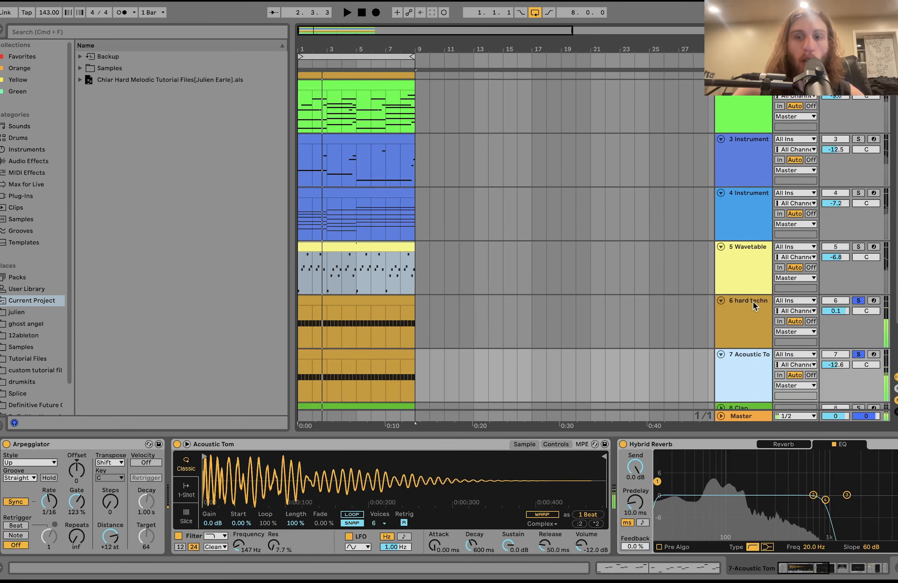
Solo only track 6 and show the hard techno kick's device chain.
scroll(754, 305, "down", 3)
left_click(858, 300)
left_click(746, 268)
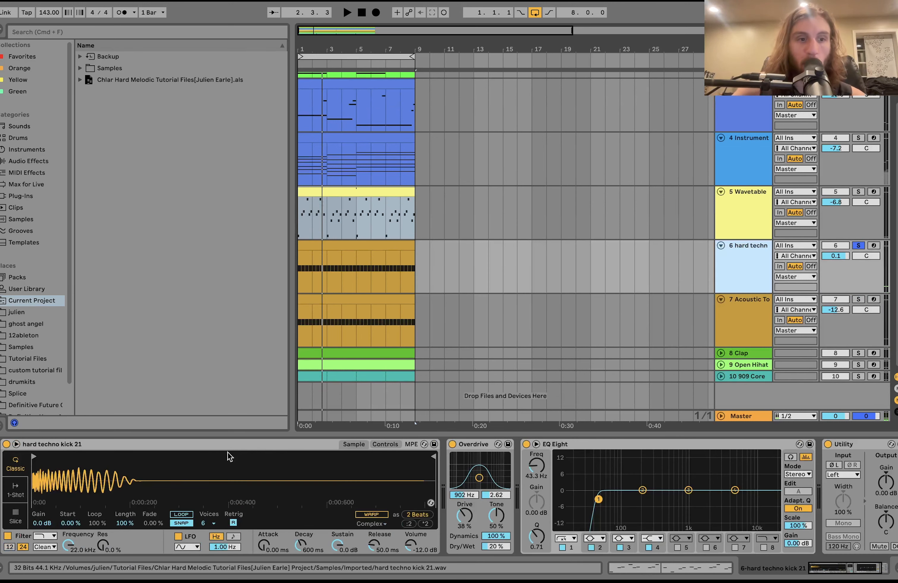
Play the hard techno kick with its Overdrive repeatedly bypassed and re-enabled to compare the sound.
left_click(452, 445)
scroll(451, 447, "right", 4)
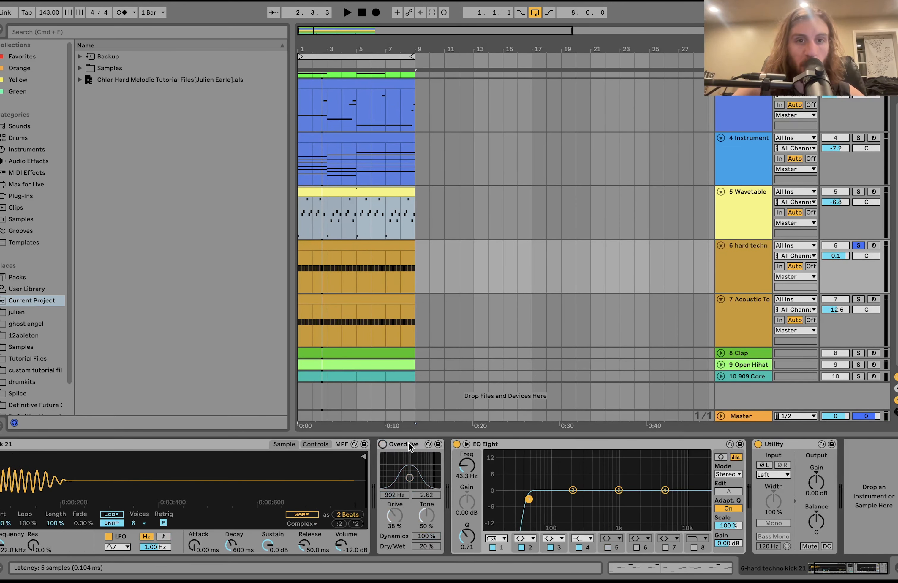
key("space")
left_click(383, 444)
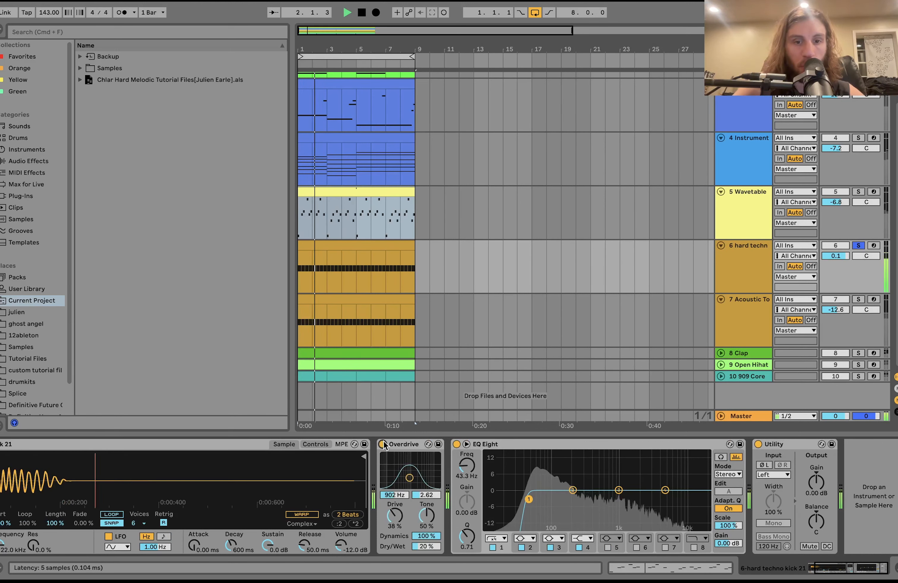
key("space")
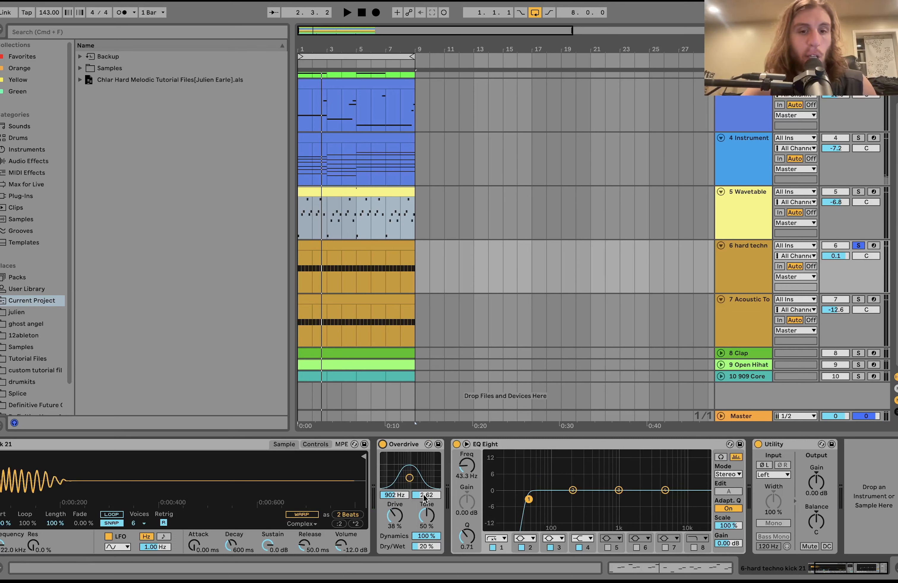
scroll(406, 494, "left", 5)
scroll(407, 494, "right", 1)
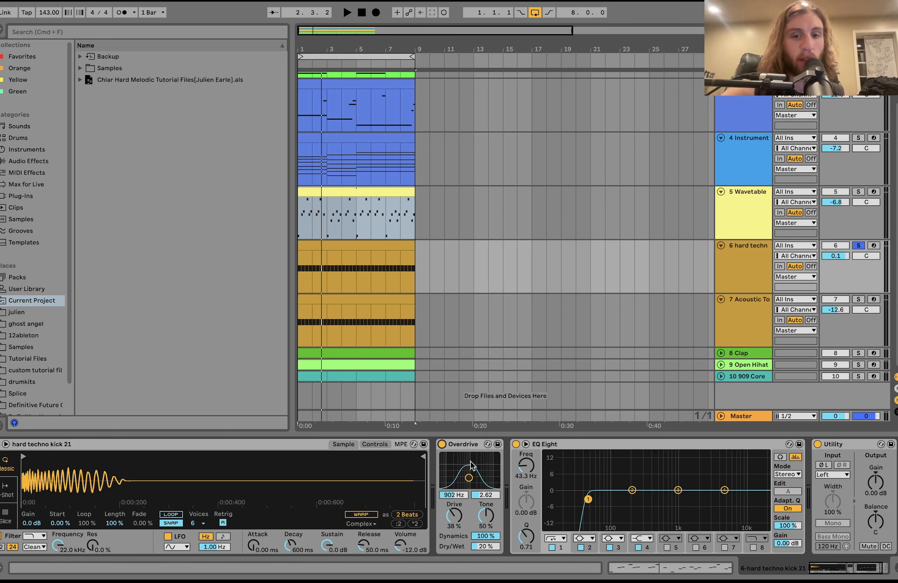
key("space")
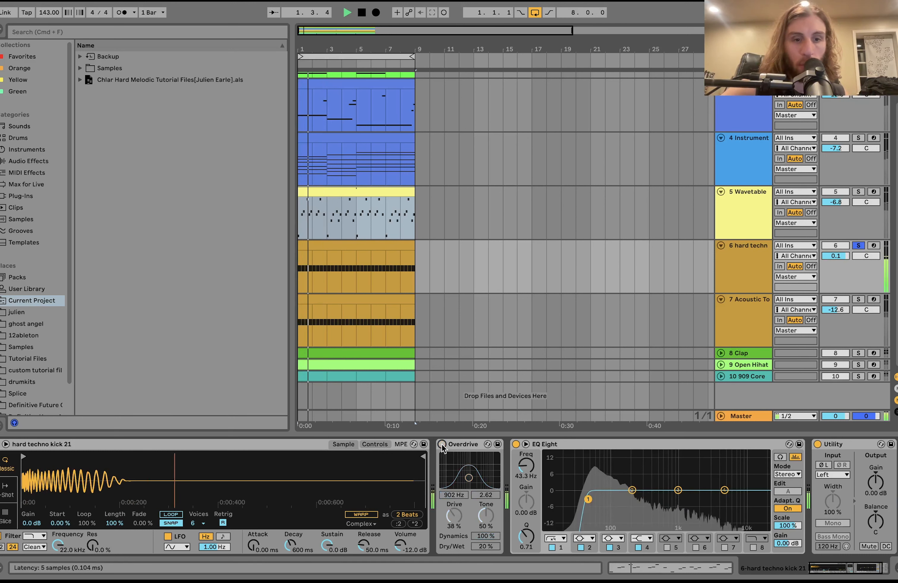
key("space")
left_click(442, 444)
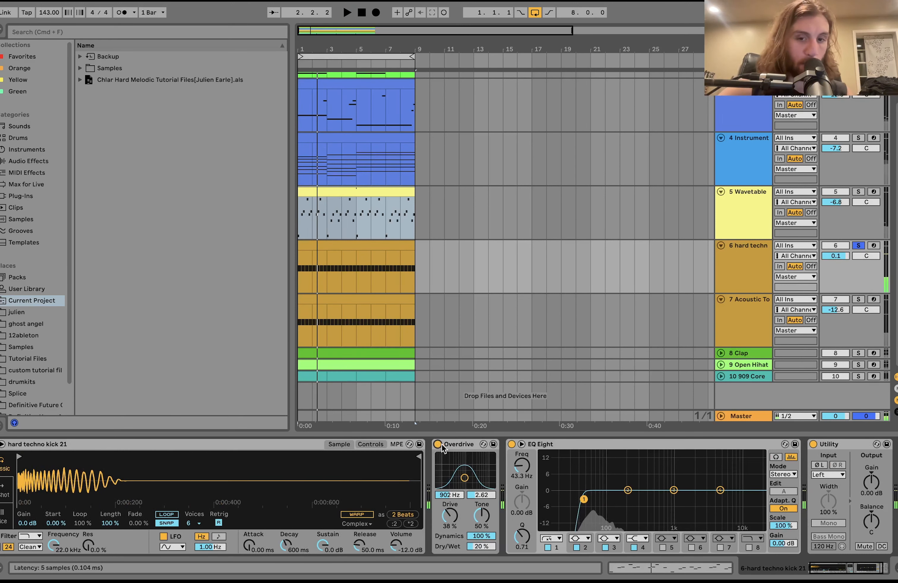
Examine the Utility at the end of the hard techno kick's device chain.
scroll(442, 445, "right", 3)
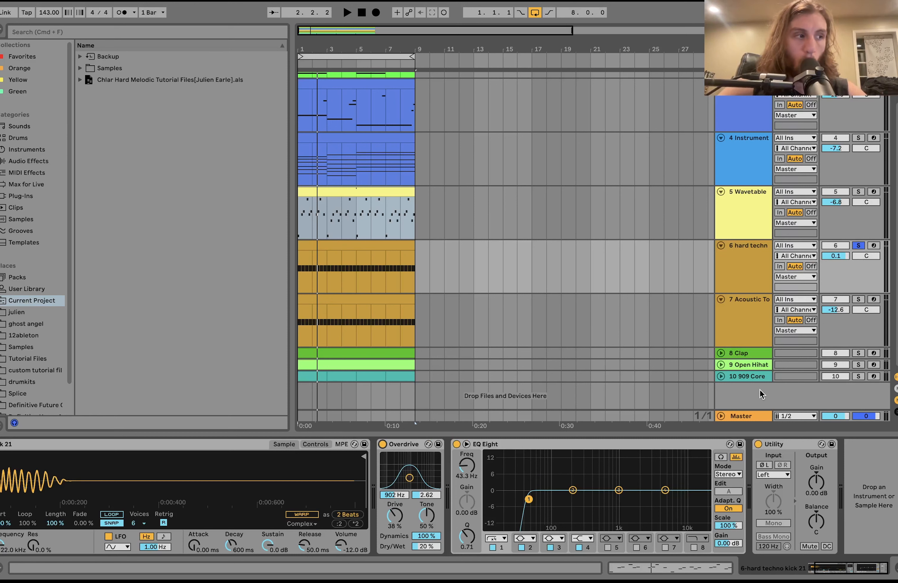
left_click(780, 445)
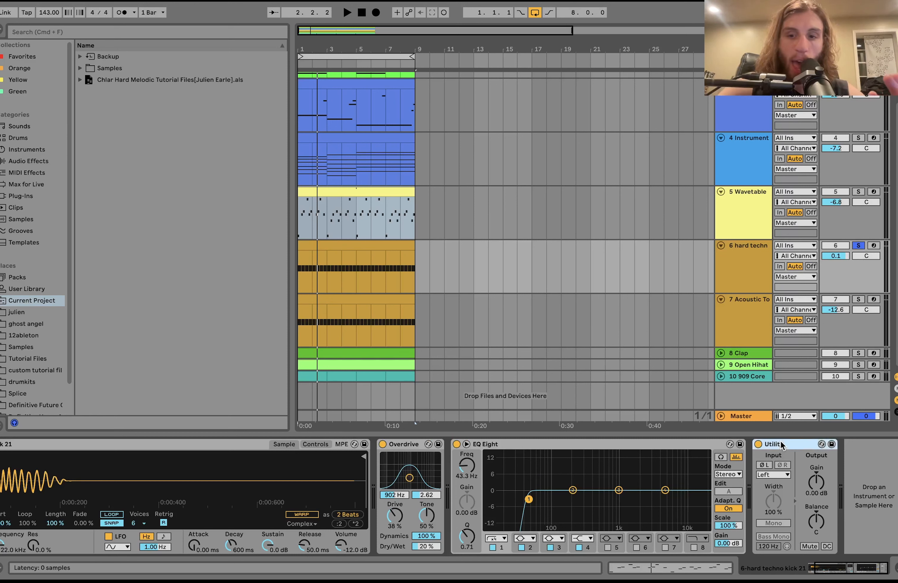
Solo the Acoustic Tom track, show its devices, and play it, briefly adding the hard techno kick to the solo.
left_click(859, 299)
left_click(758, 320)
key("space")
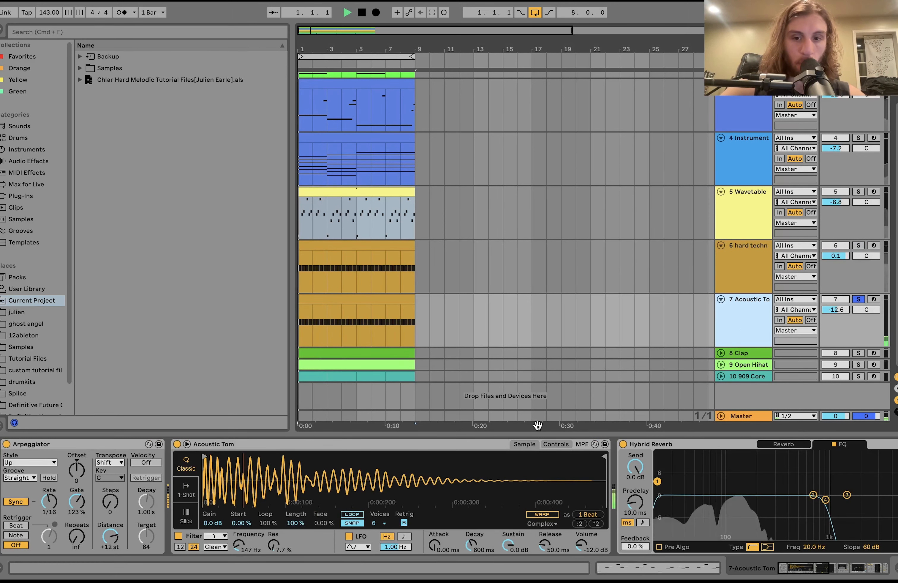
left_click(859, 246, "super")
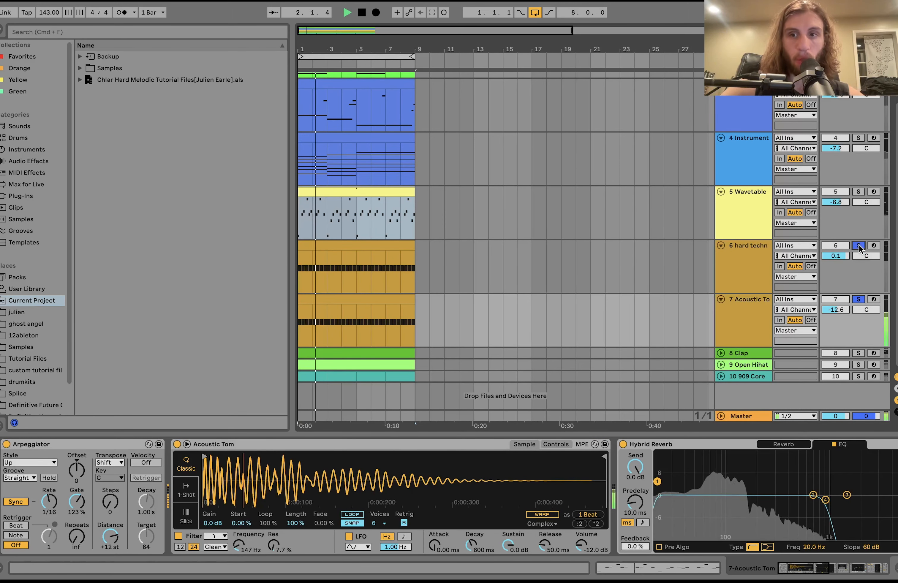
left_click(858, 246)
key("space")
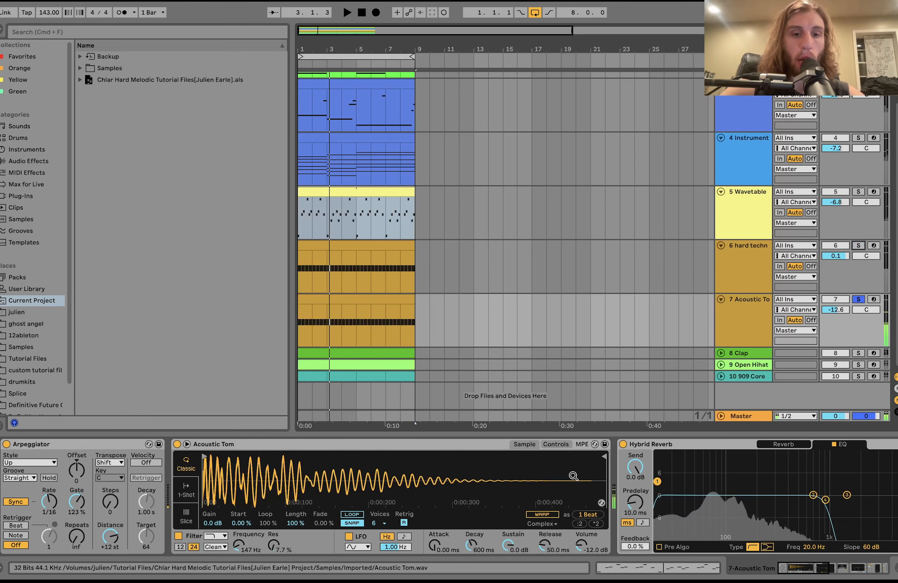
Reveal the Acoustic Tom sample's file in the browser.
right_click(573, 475)
left_click(598, 493)
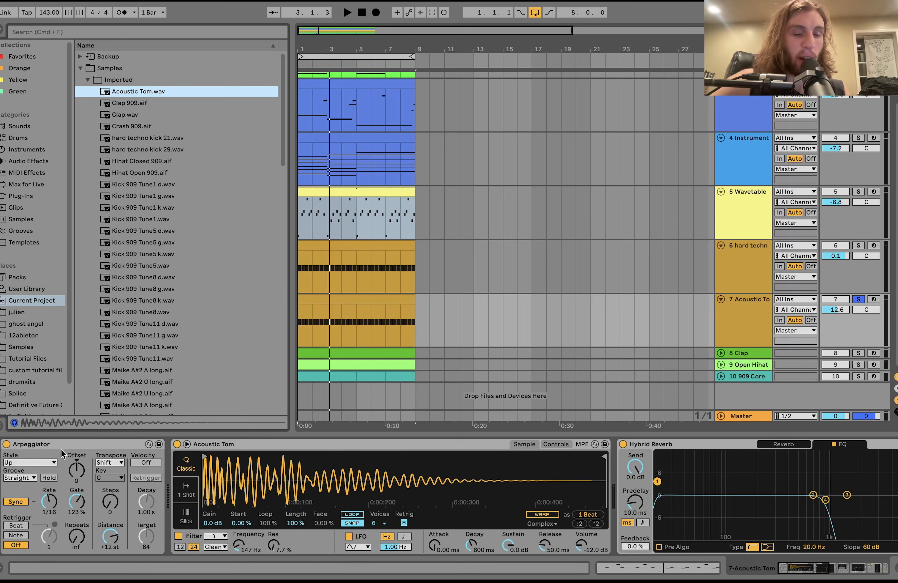
Bypass the EQ Eight, Amp and Hybrid Reverb on the Acoustic Tom track and play the tom without them.
scroll(428, 458, "right", 5)
scroll(428, 454, "right", 10)
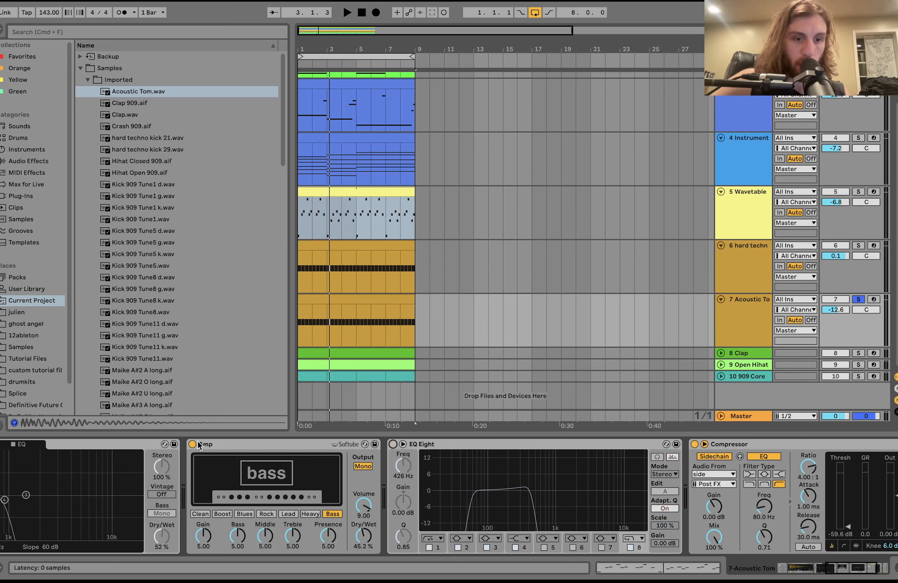
key("space")
scroll(196, 447, "left", 12)
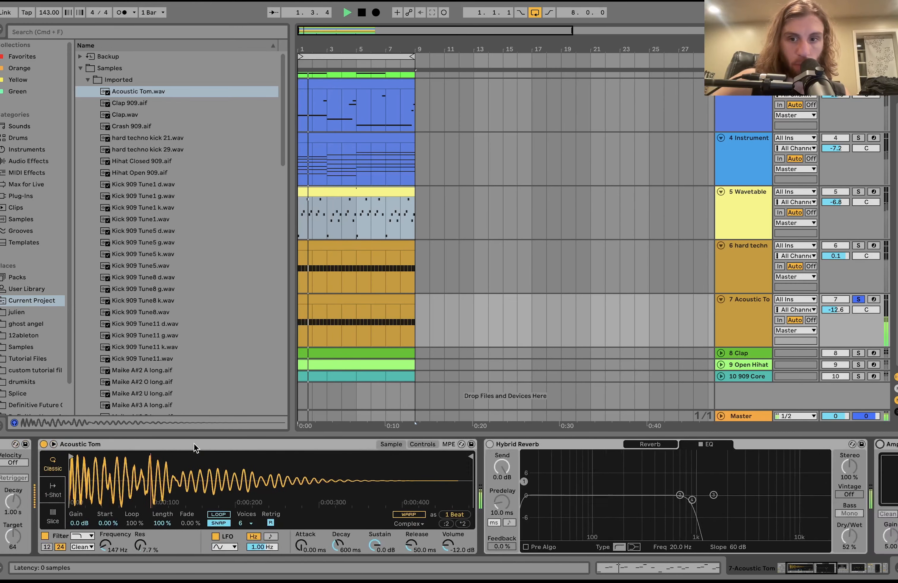
scroll(194, 448, "left", 5)
Switch the Acoustic Tom sampler's filter off and back on during playback to compare the sound.
left_click(178, 537)
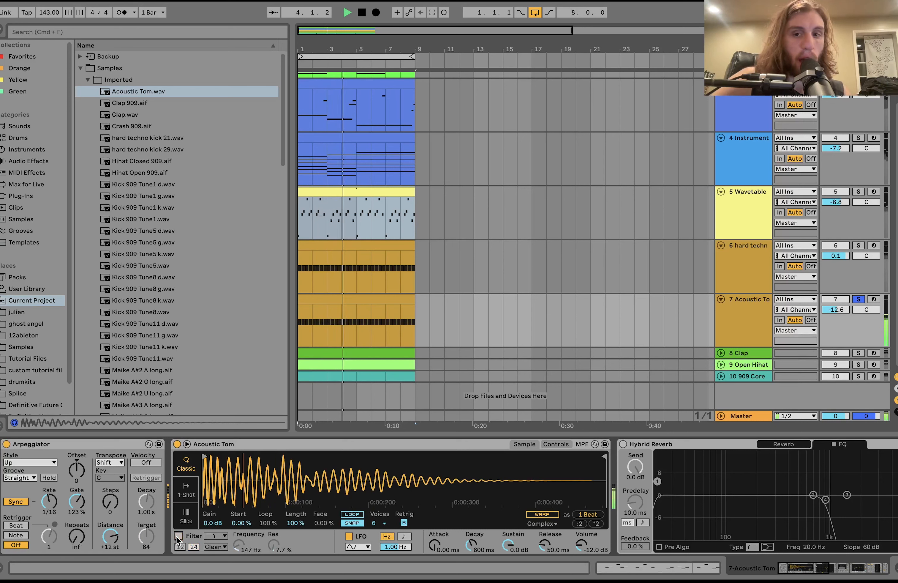
left_click(555, 445)
left_click(532, 445)
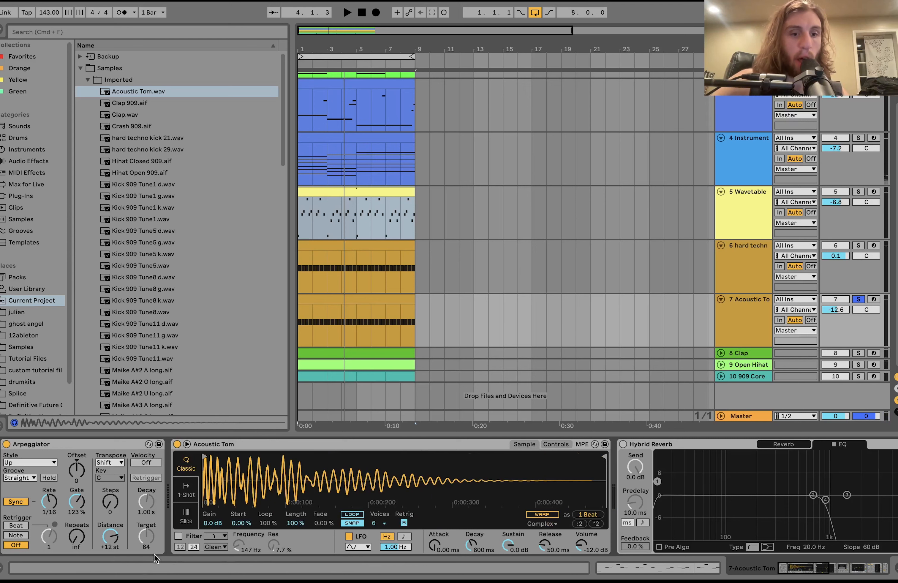
key("space")
Re-enable the tom's Hybrid Reverb and show its reverb settings instead of its EQ.
scroll(181, 542, "right", 5)
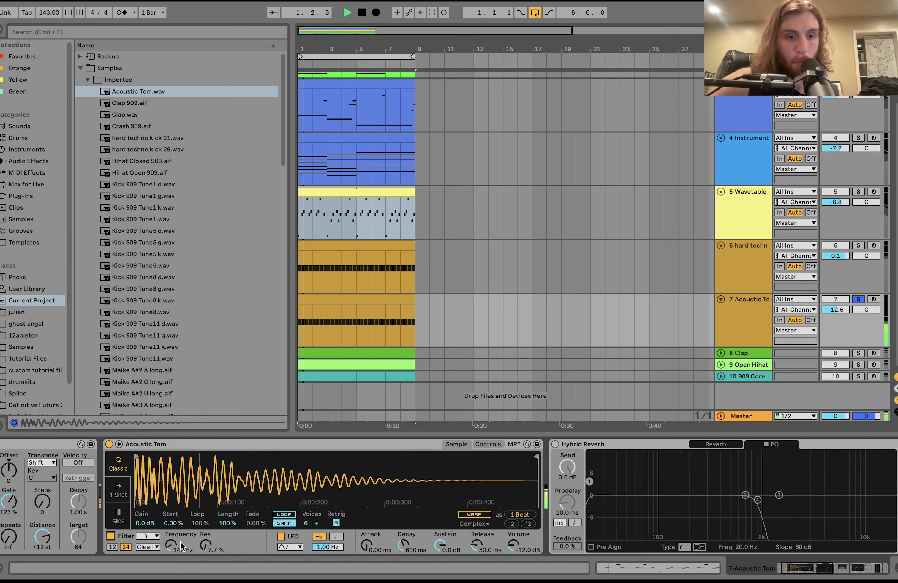
scroll(181, 546, "right", 3)
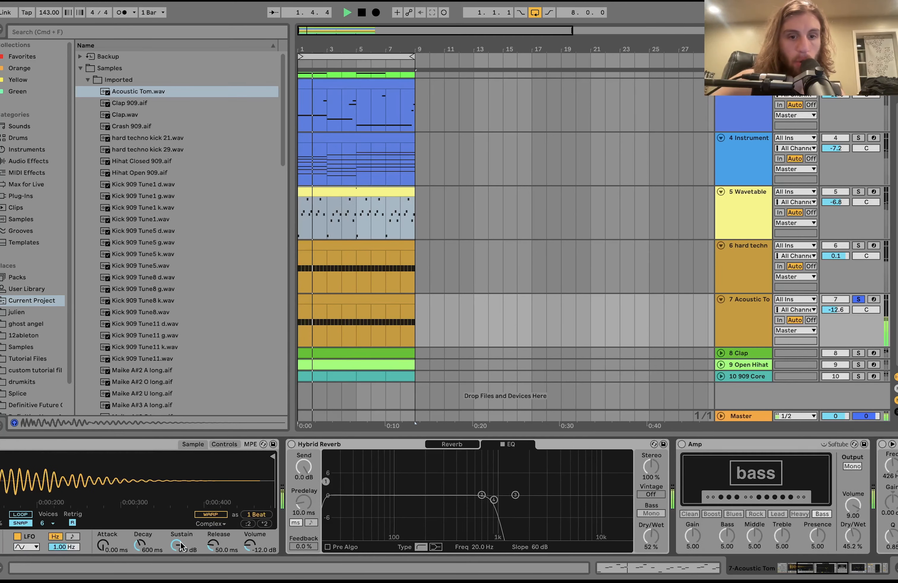
left_click(291, 444)
left_click(452, 445)
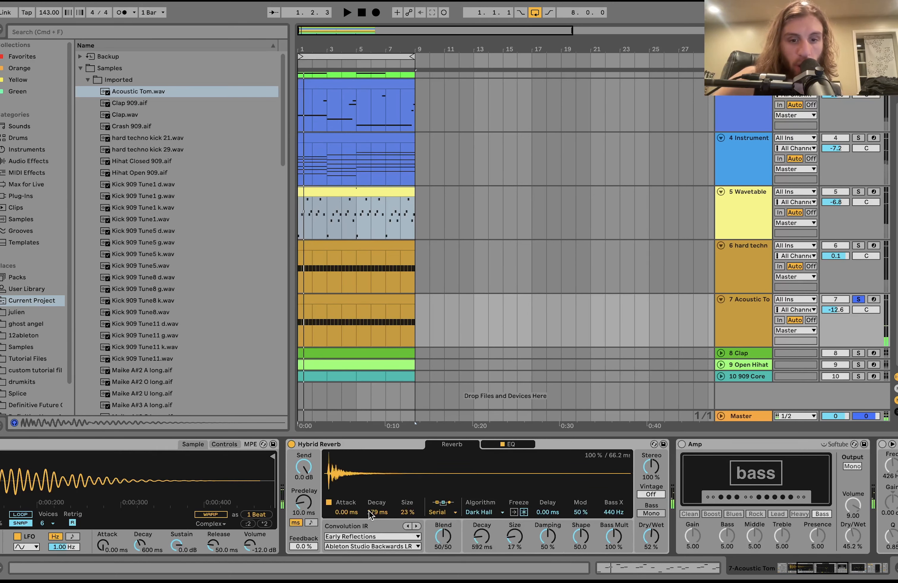
Re-enable the Amp on the Acoustic Tom track and play the tom briefly.
scroll(511, 553, "right", 15)
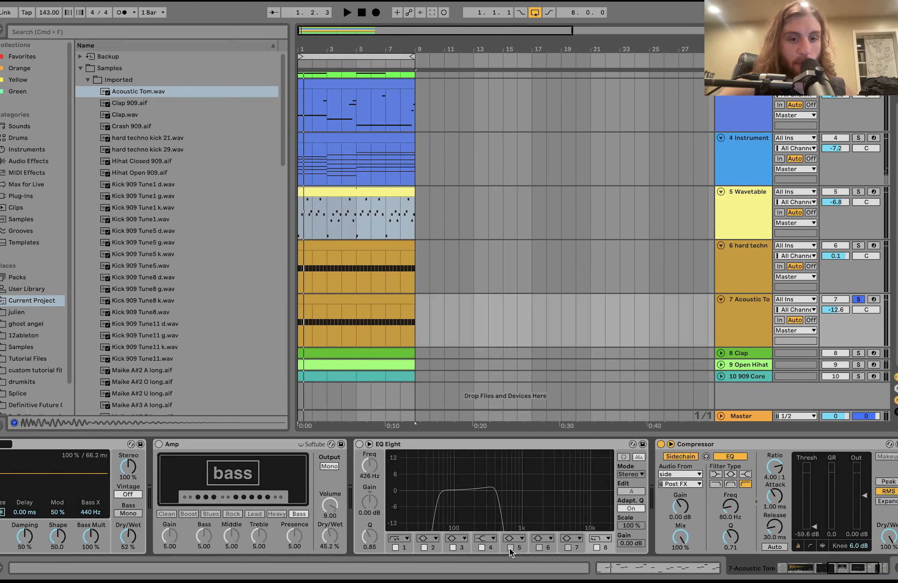
left_click(159, 445)
key("space")
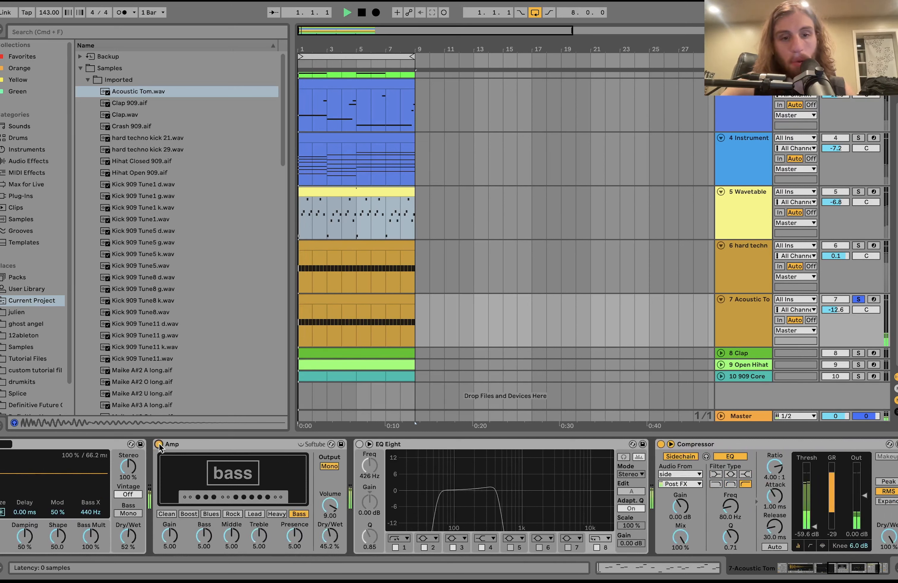
key("space")
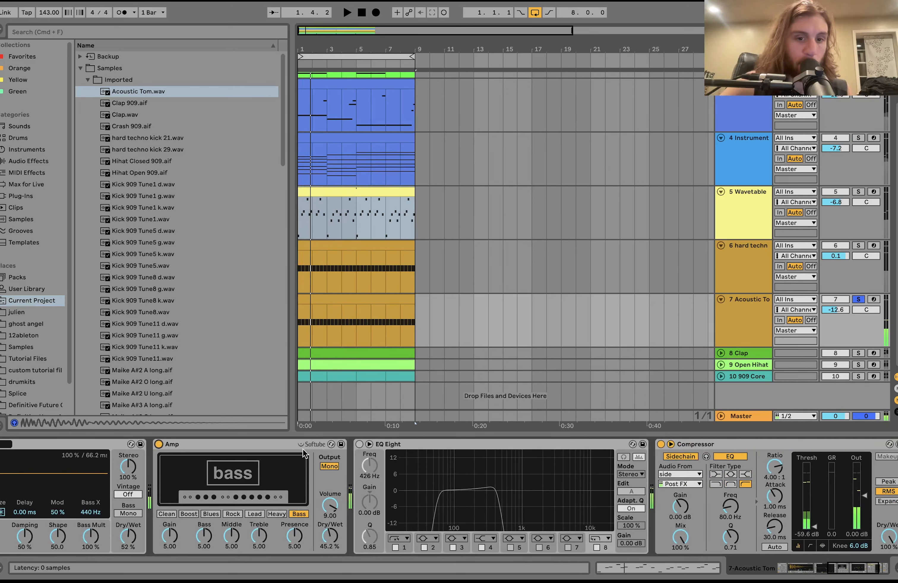
Re-enable the tom's EQ Eight, select its low-cut band 1, and select the sidechain Compressor.
left_click(359, 444)
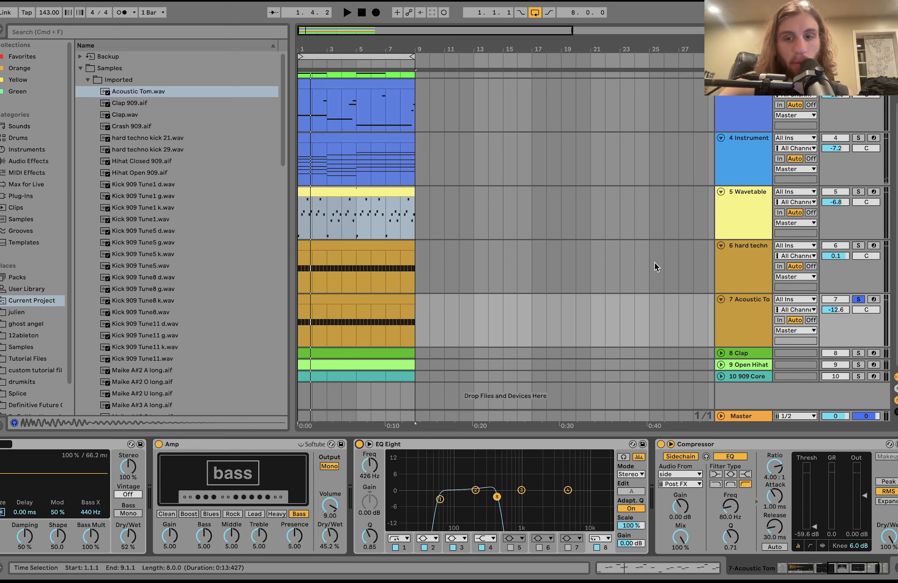
left_click(440, 499)
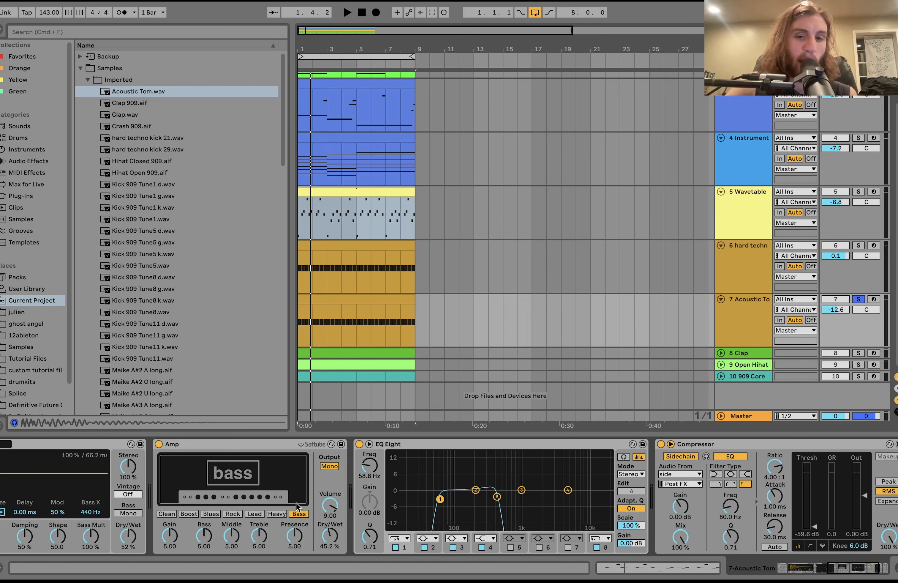
scroll(522, 532, "right", 5)
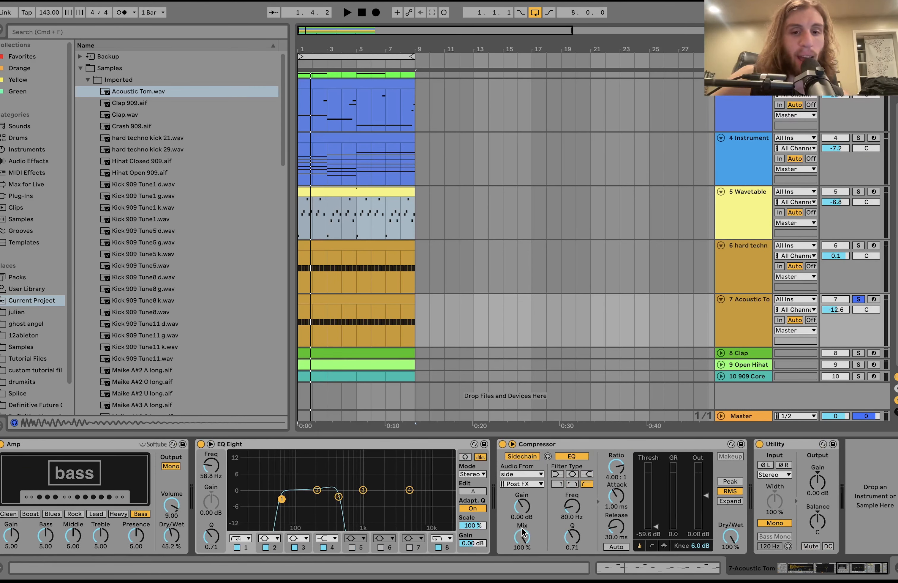
left_click(591, 444)
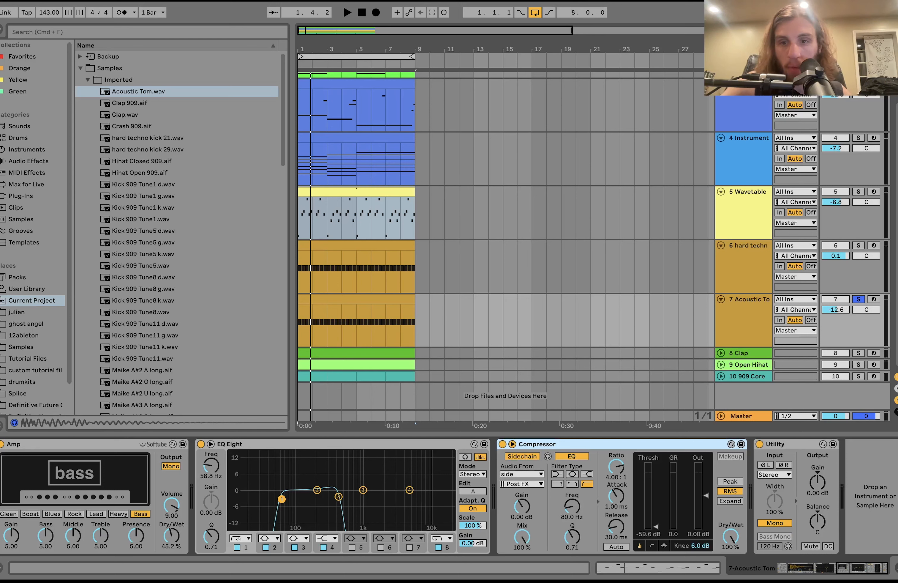
left_click(858, 245)
key("space")
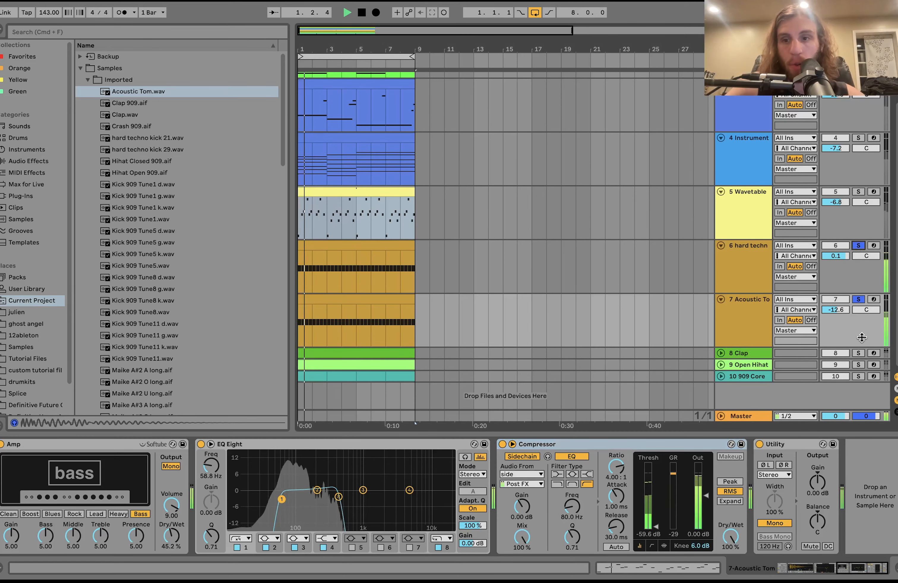
left_click(859, 353)
left_click(837, 349)
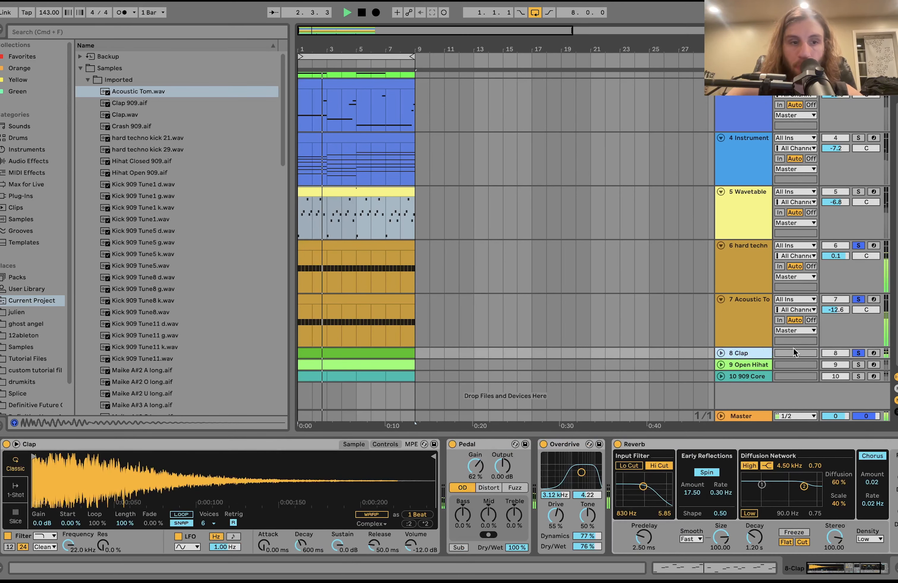
Solo only the Clap track, bypass its Pedal, Overdrive and Reverb, and play the dry clap.
left_click(858, 353)
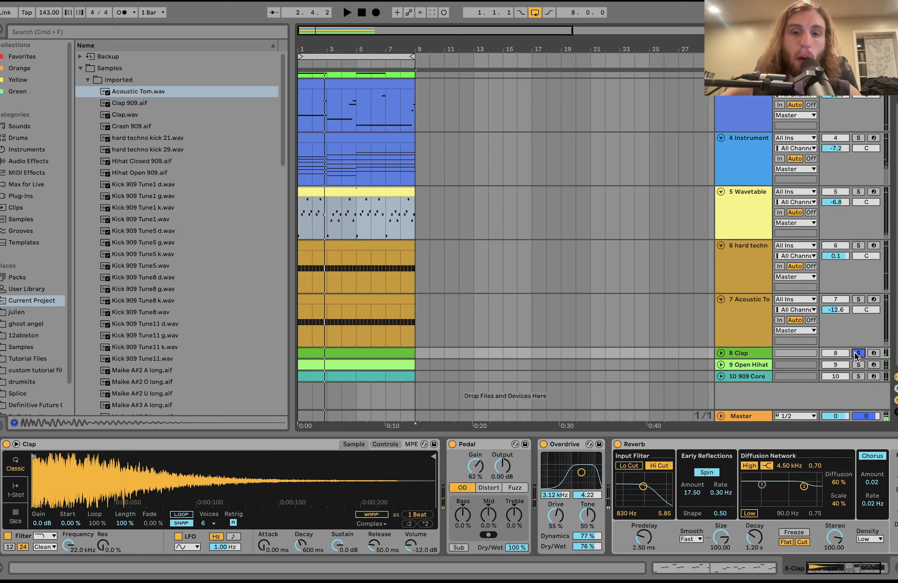
left_click(453, 445)
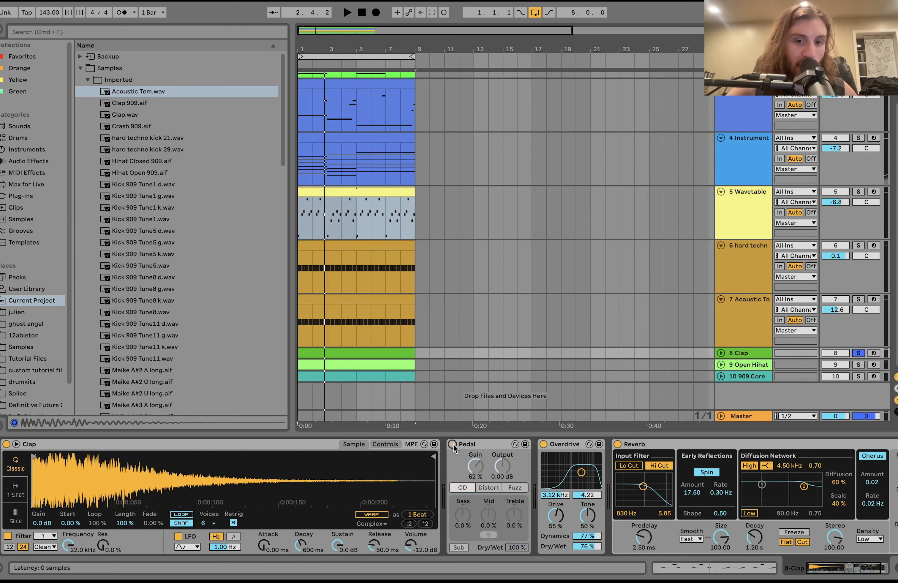
scroll(453, 447, "right", 3)
left_click(456, 444)
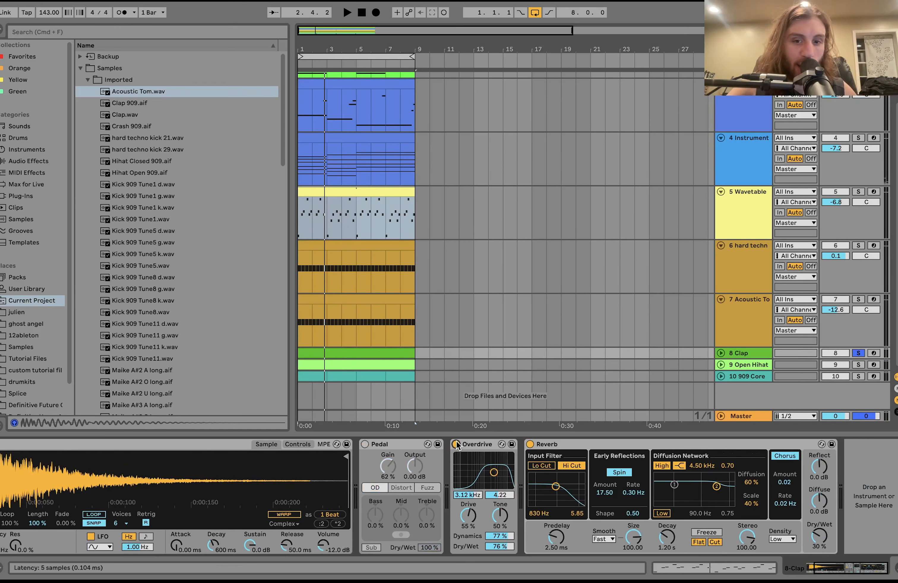
left_click(529, 445)
key("space")
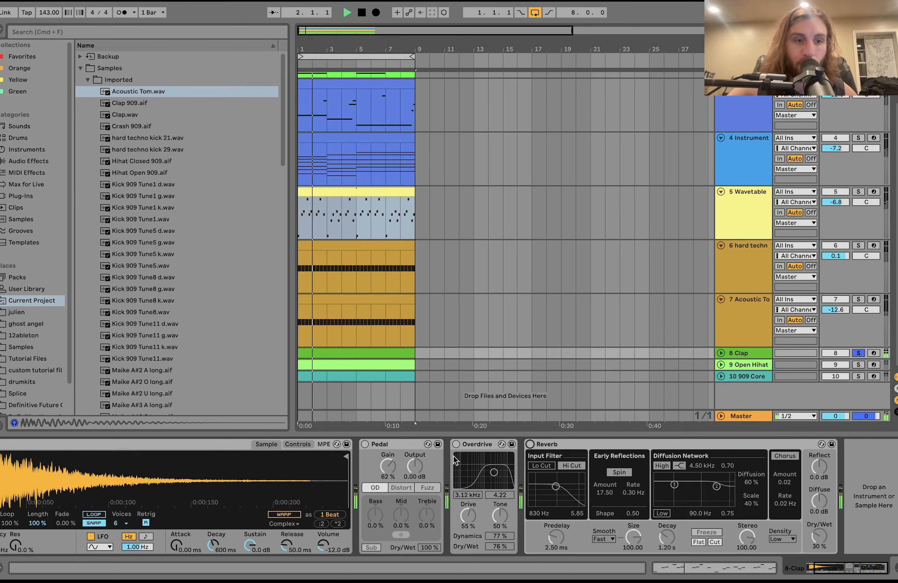
scroll(456, 460, "left", 3)
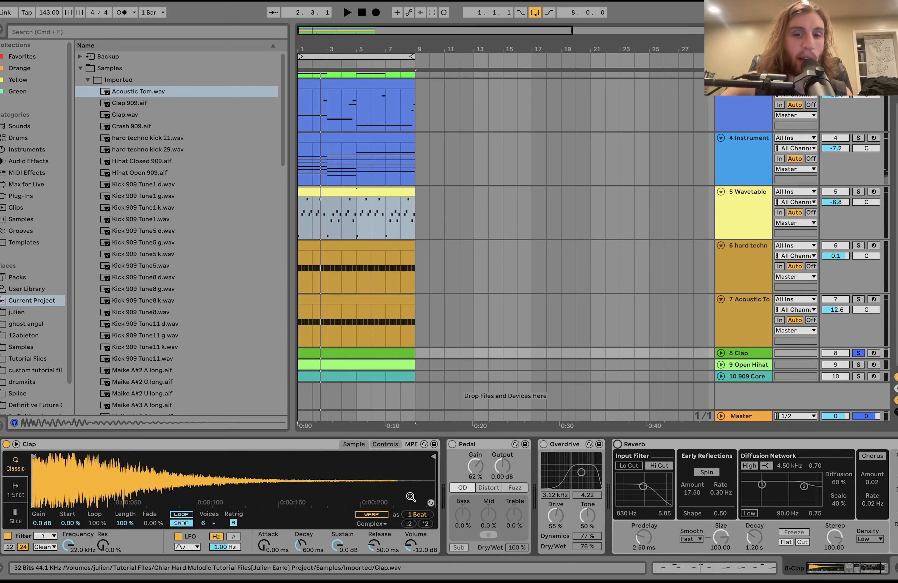
Re-enable the clap's Pedal and Overdrive one after the other while playing the track.
left_click(453, 444)
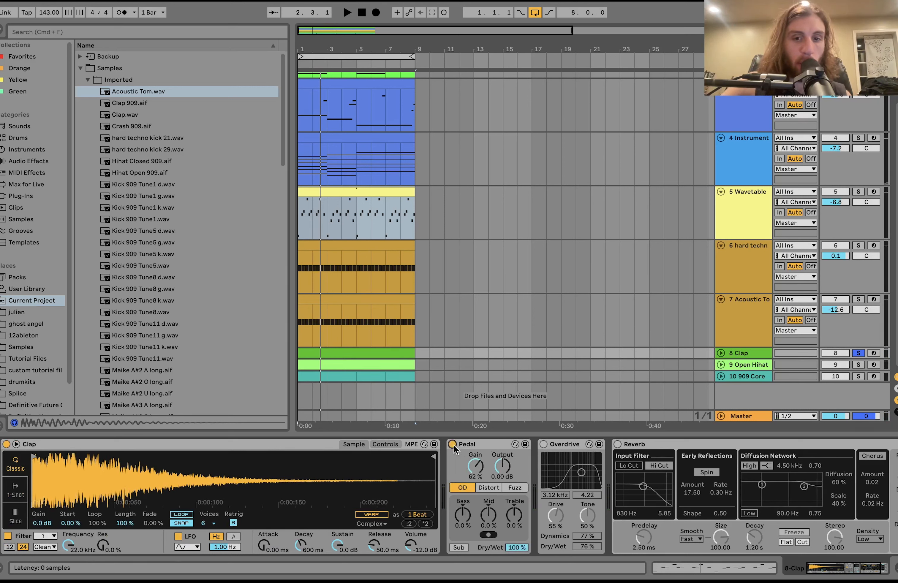
key("space")
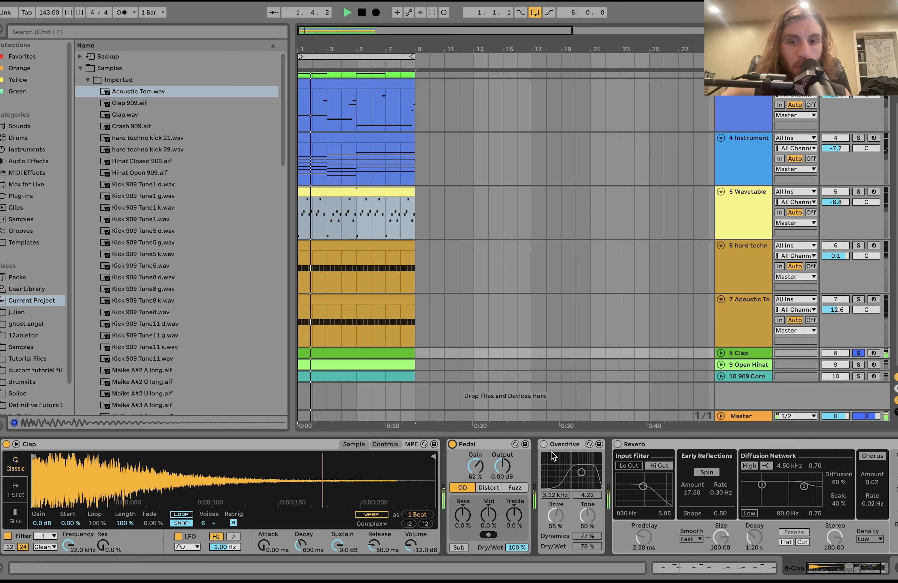
left_click(544, 445)
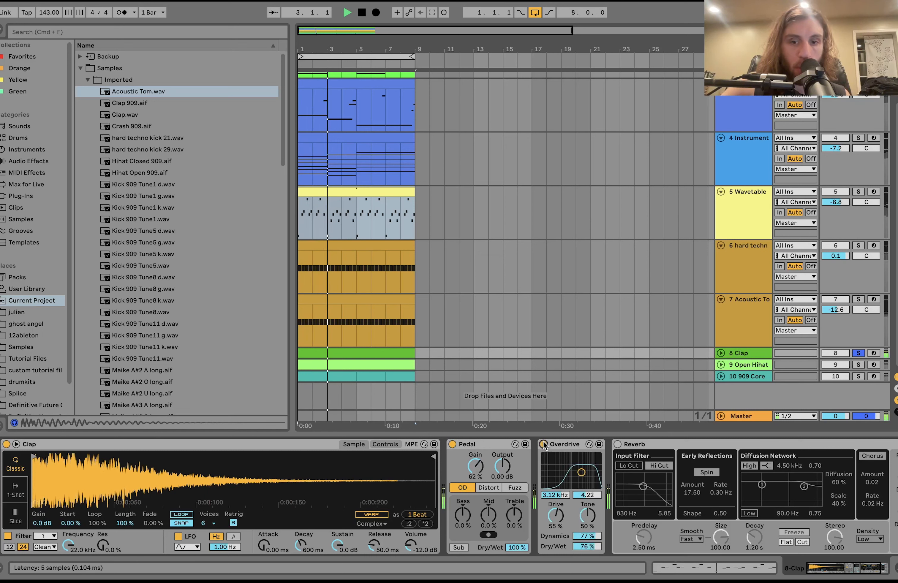
key("space")
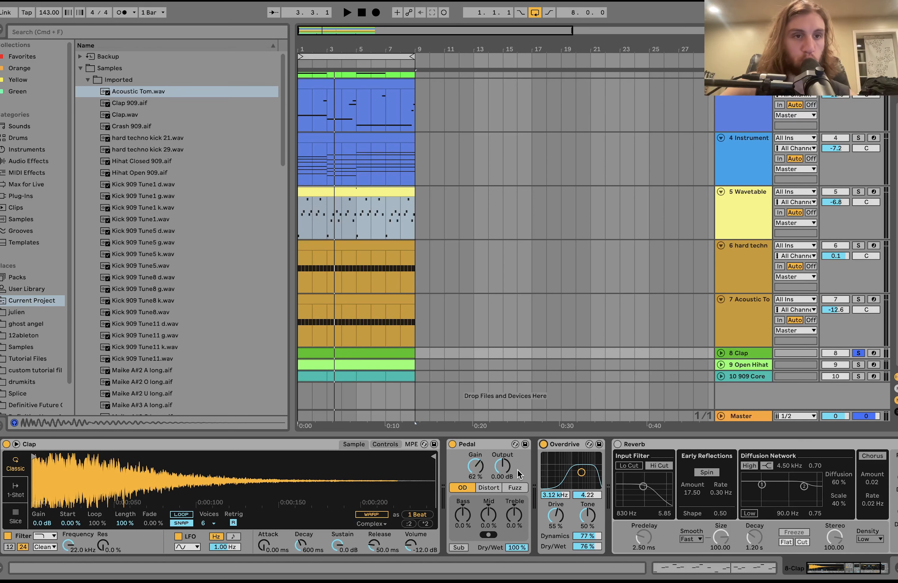
Play the clap briefly and re-enable its Reverb.
key("space")
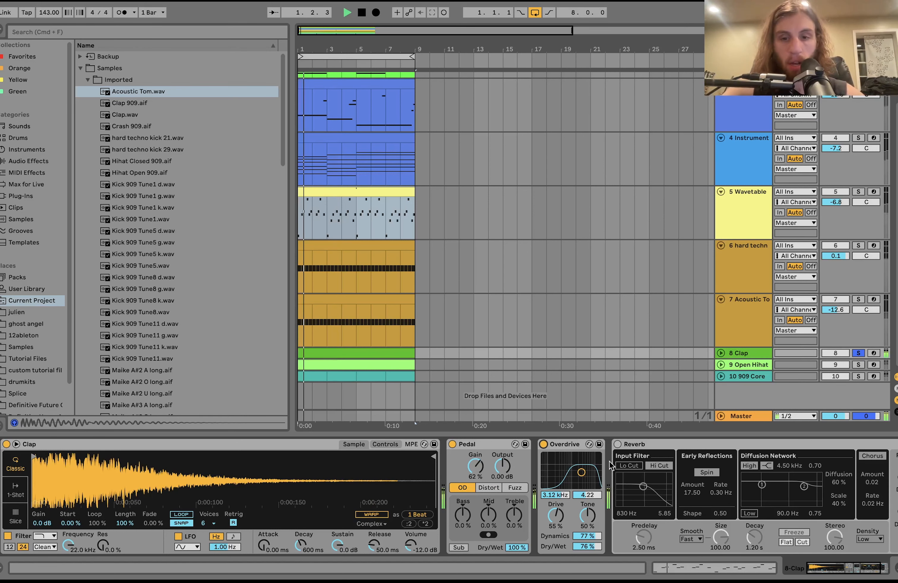
scroll(610, 463, "right", 5)
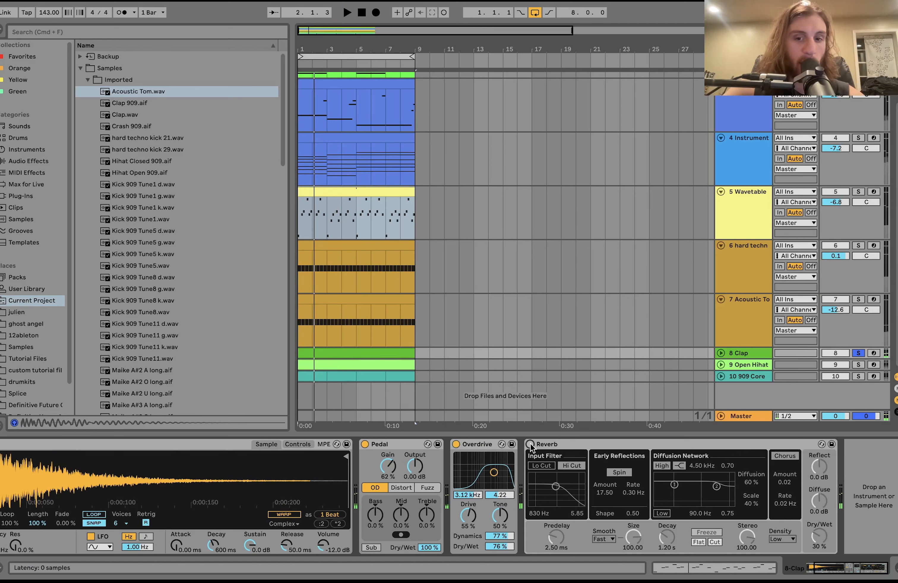
left_click(530, 445)
Play the clap with the Acoustic Tom and hard techno kick tracks added to the solo.
key("space")
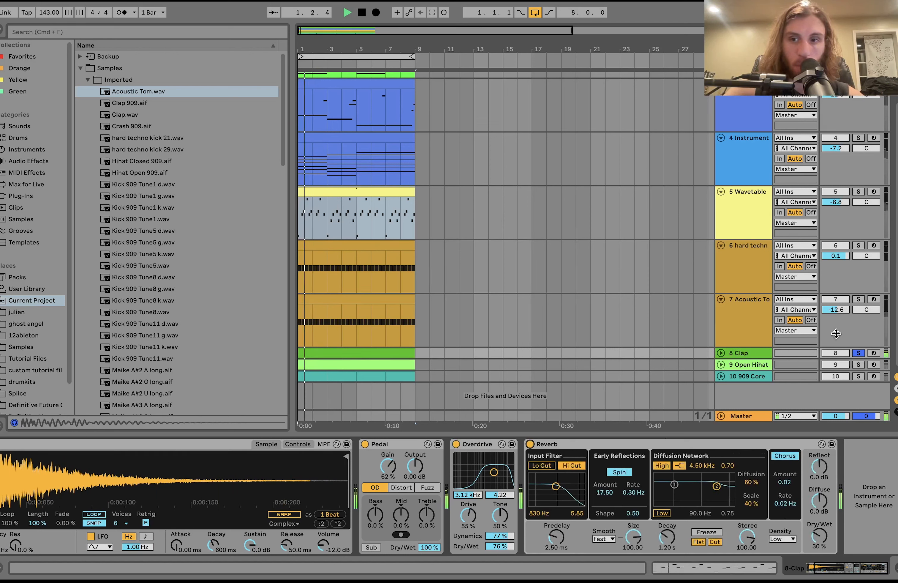
left_click(858, 299)
left_click(859, 246)
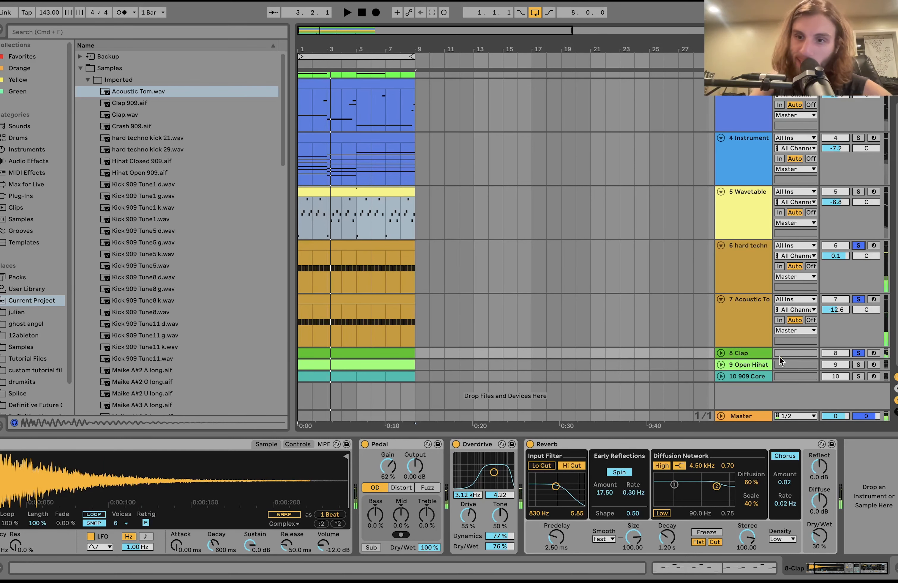
Play the Open Hihat track soloed on its own and again with the hard techno kick, Acoustic Tom and Clap soloed.
left_click(859, 366)
left_click(752, 367)
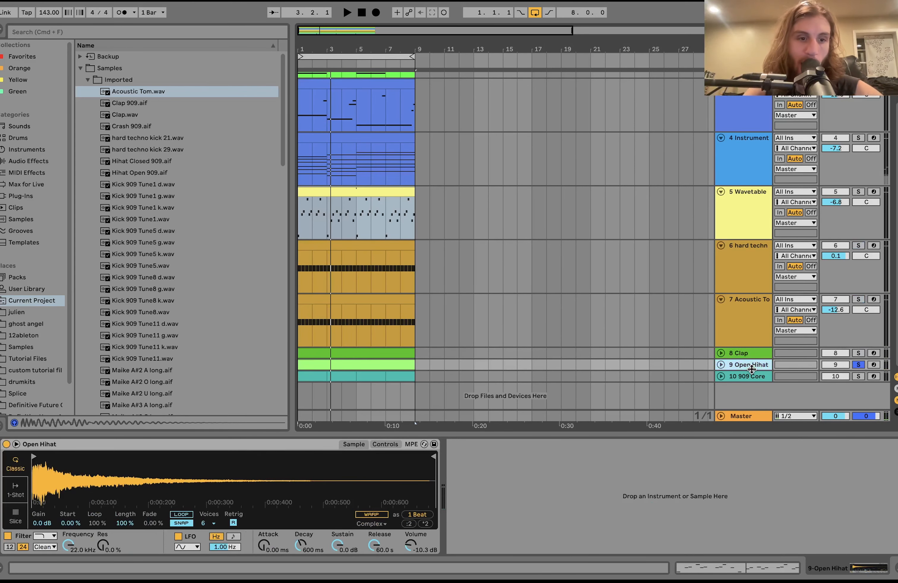
key("space")
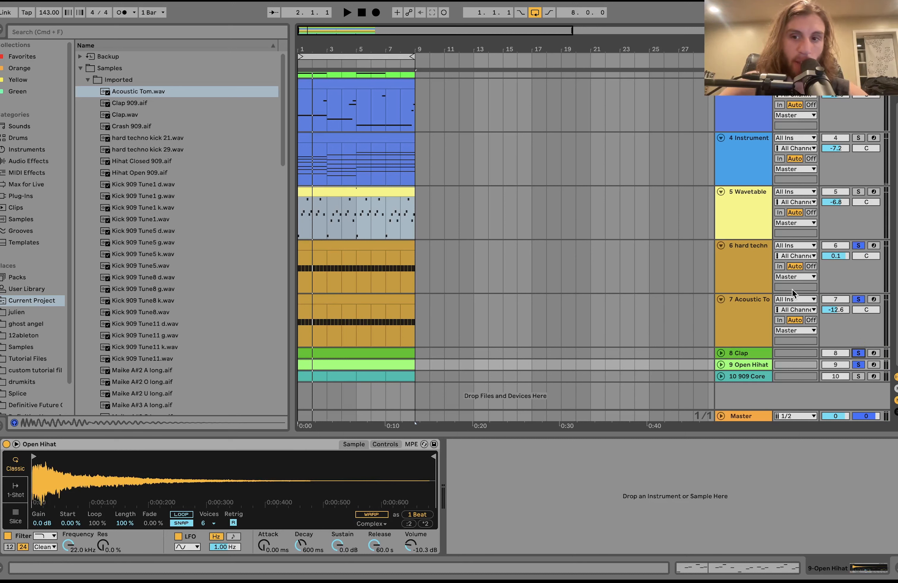
key("space")
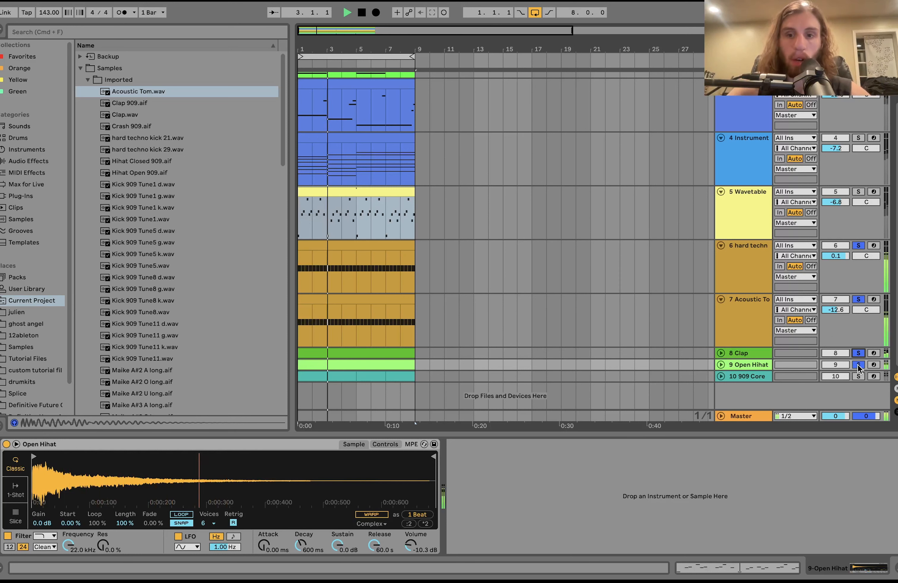
key("space")
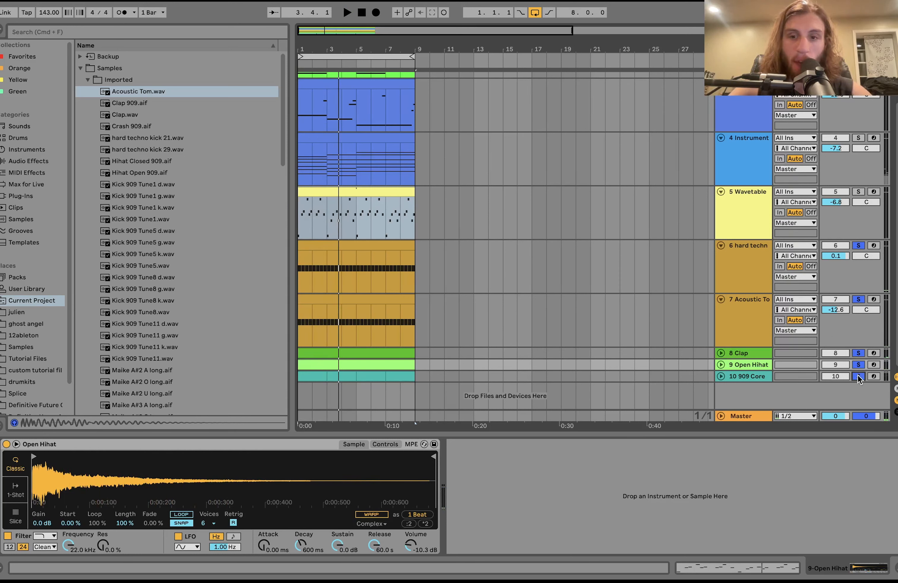
Solo only the 909 Core Kit track, show its devices and play it on its own.
left_click(859, 376)
left_click(759, 374)
key("space")
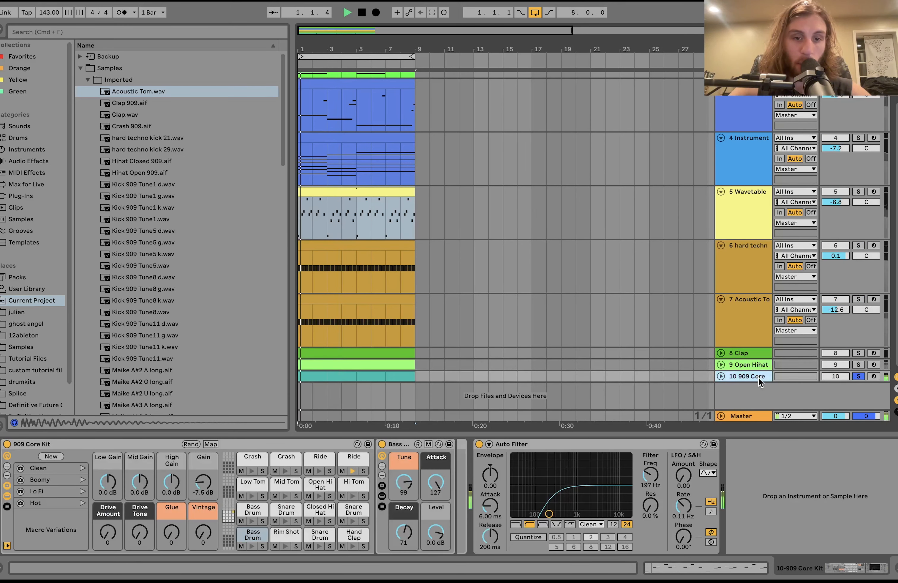
left_click(858, 365, "super")
left_click(860, 364)
key("space")
key("space")
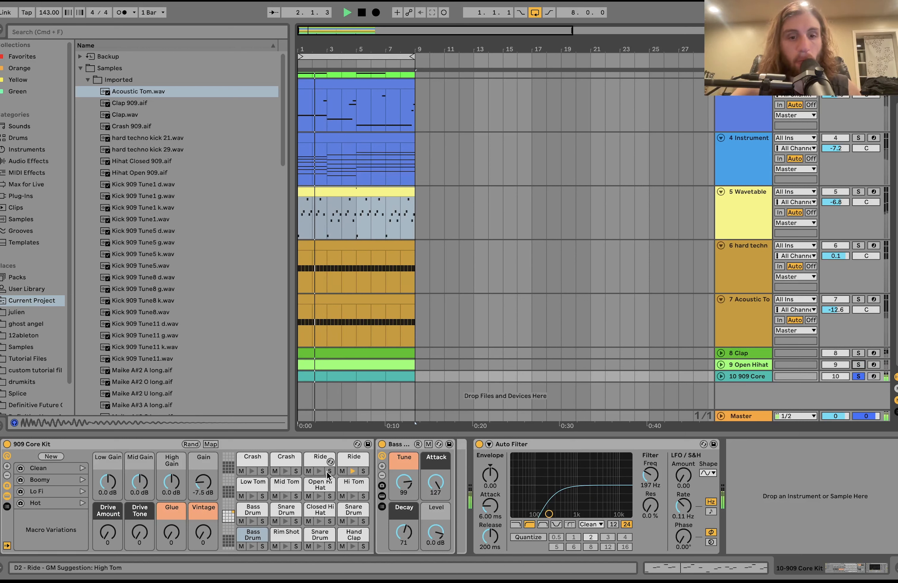
key("space")
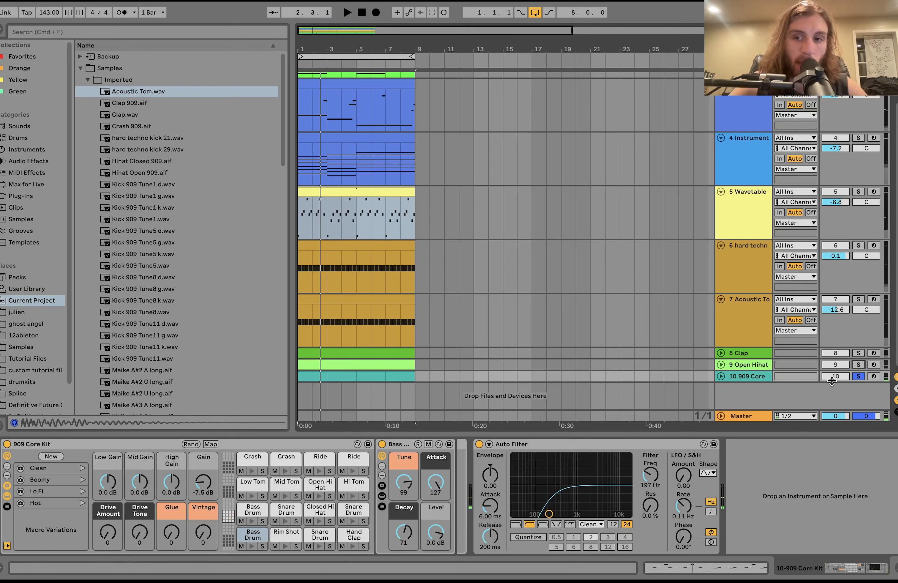
Add the kick, Acoustic Tom, Clap and Open Hihat tracks to the 909 Core Kit solo and play all the drums together.
left_click(858, 300)
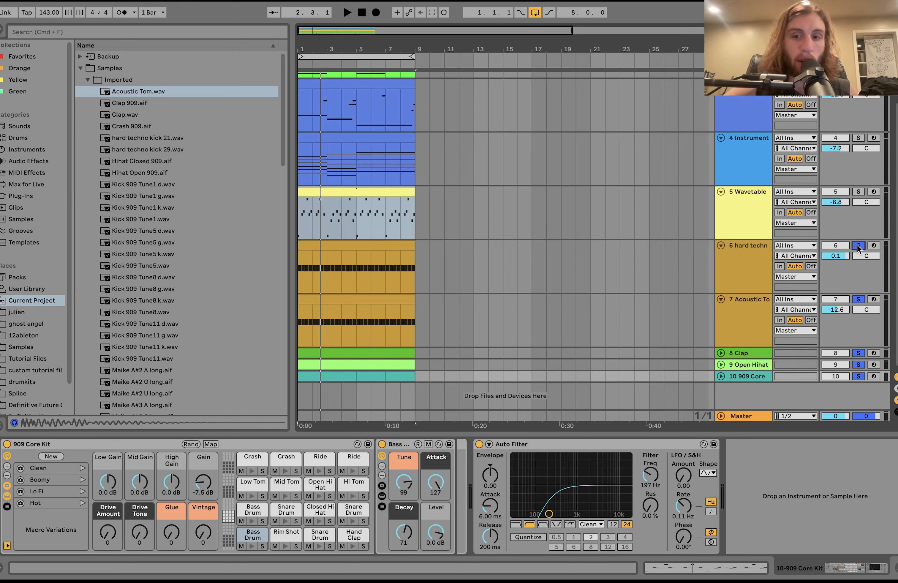
key("space")
left_click(748, 364)
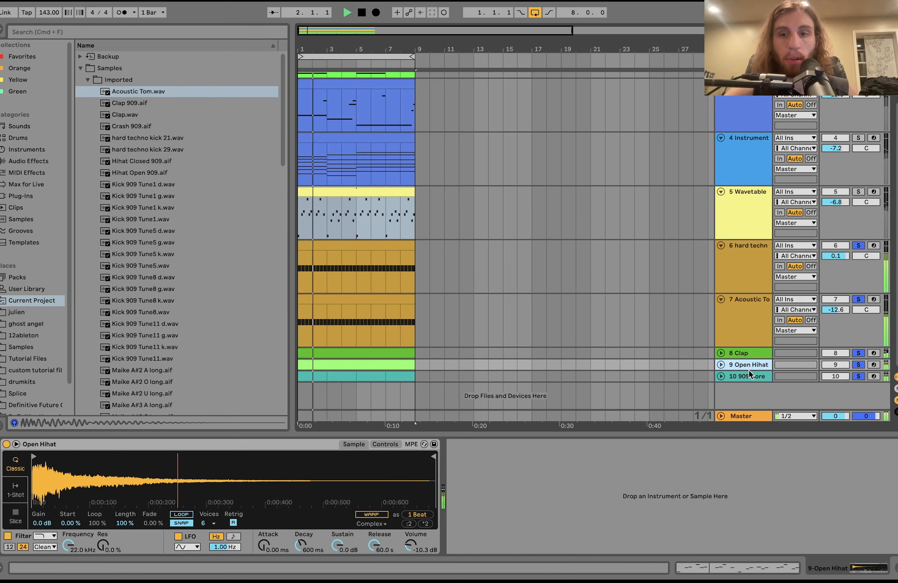
left_click(747, 376)
key("space")
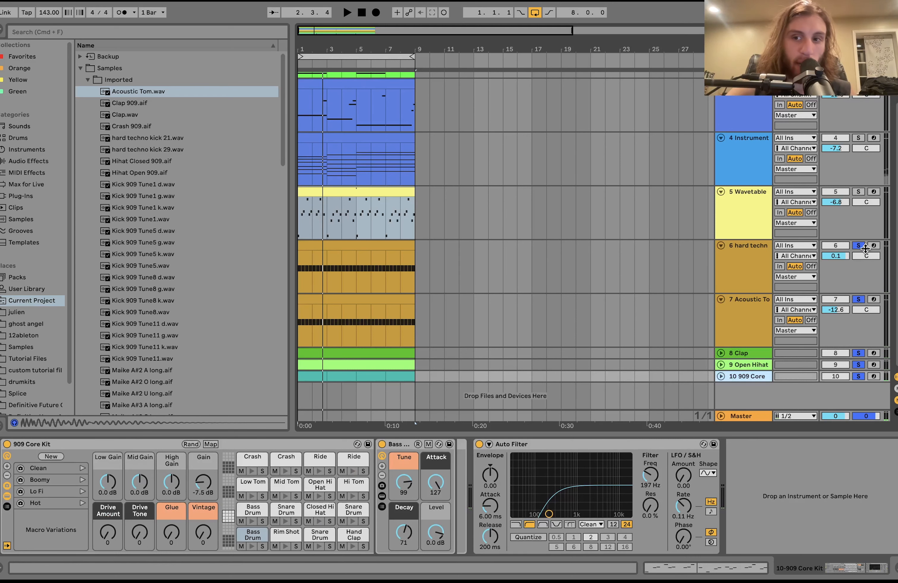
Add the Wavetable track to the soloed drums and play them together.
scroll(860, 248, "up", 3)
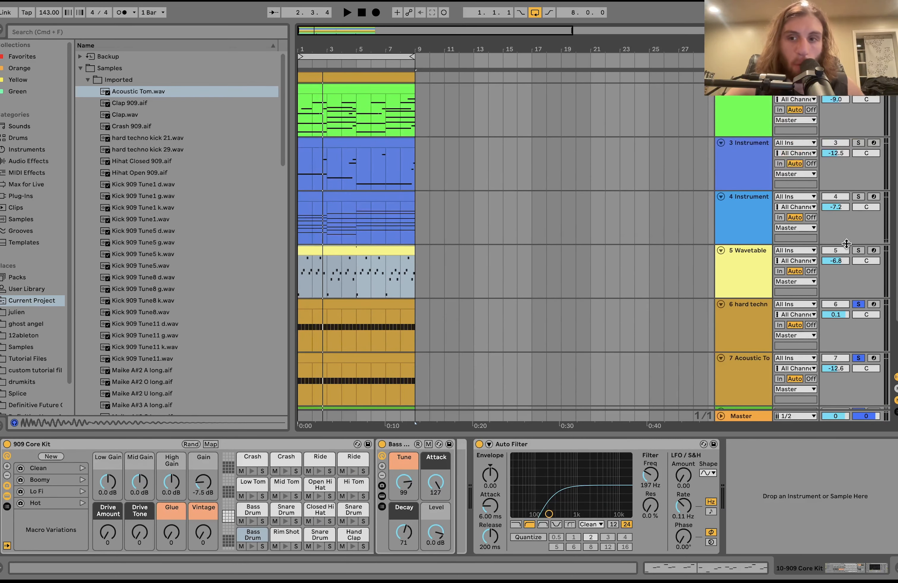
key("space")
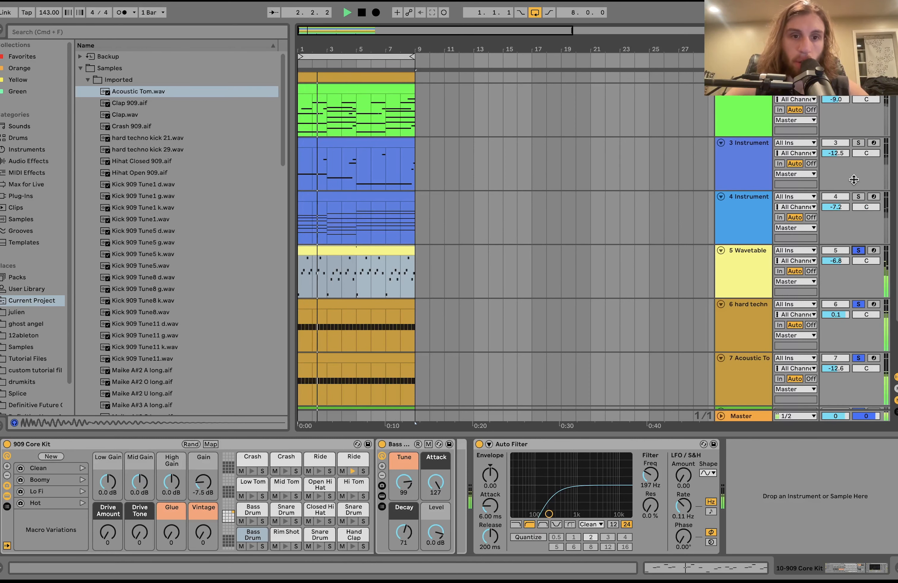
key("space")
Clear all the solos, play the full mix and turn off the arrangement loop.
scroll(844, 284, "down", 3)
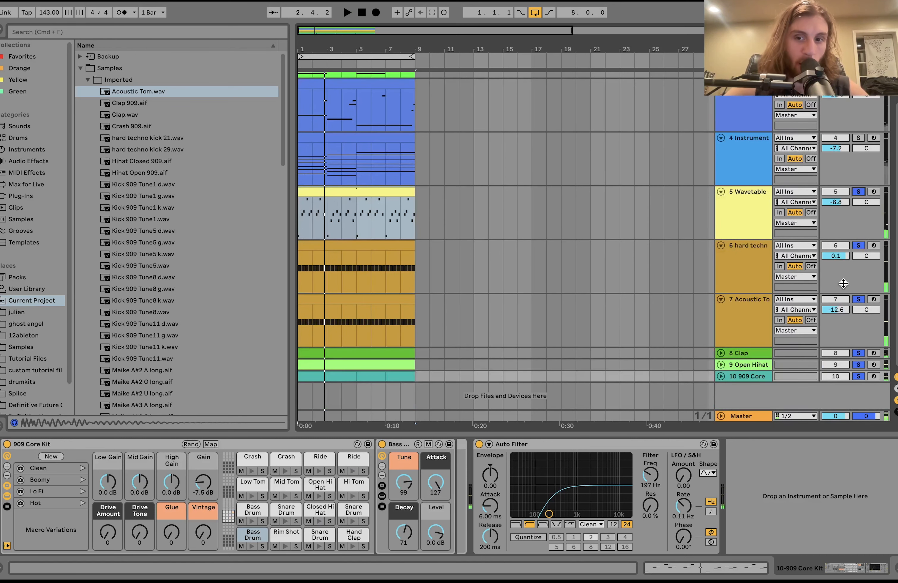
left_click(858, 192)
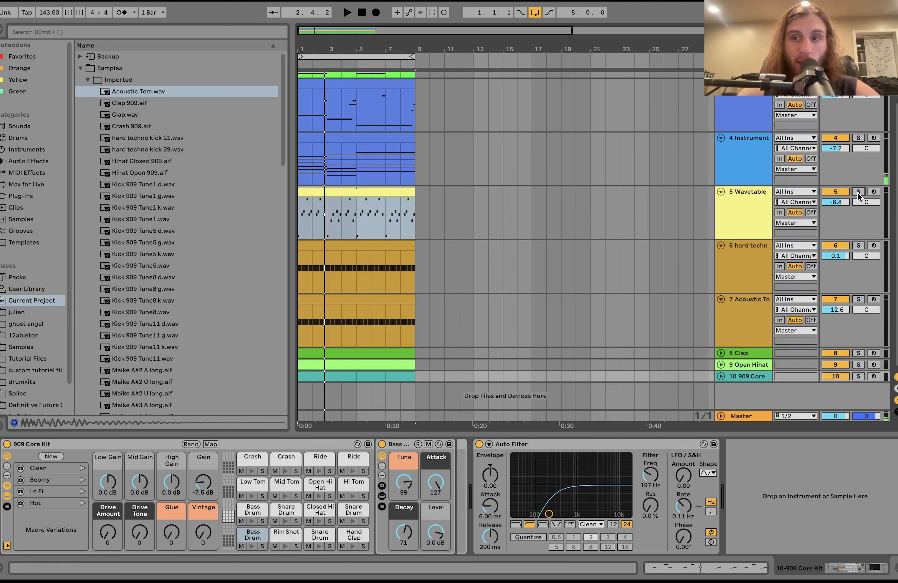
key("space")
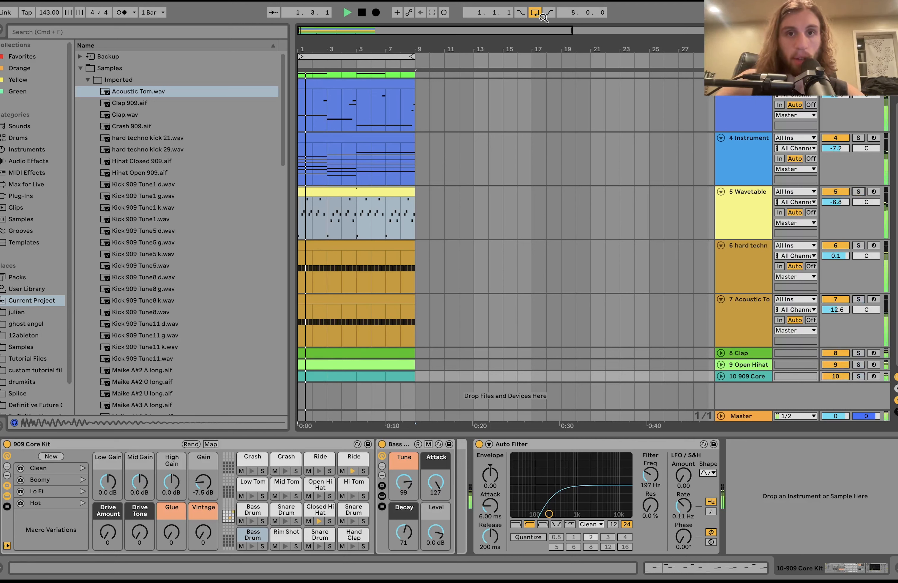
key("super+l")
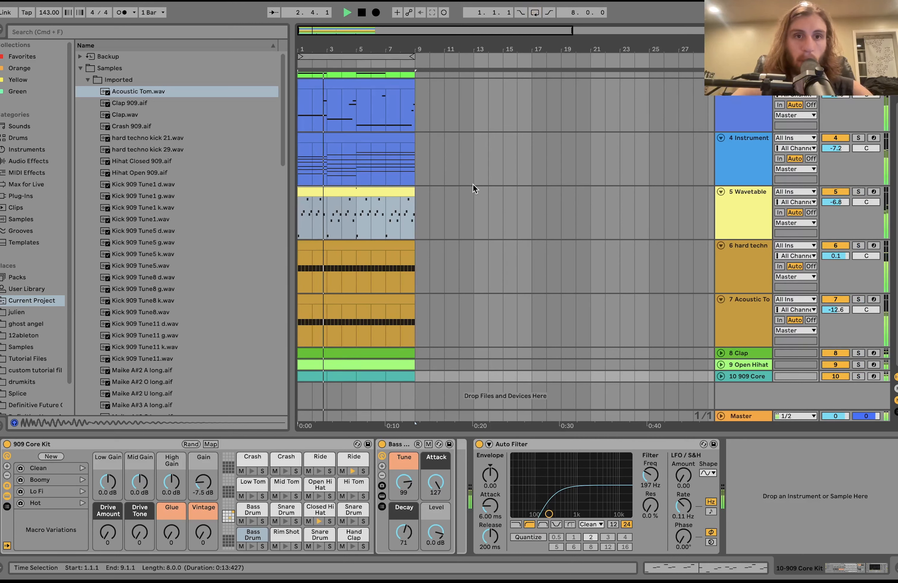
key("space")
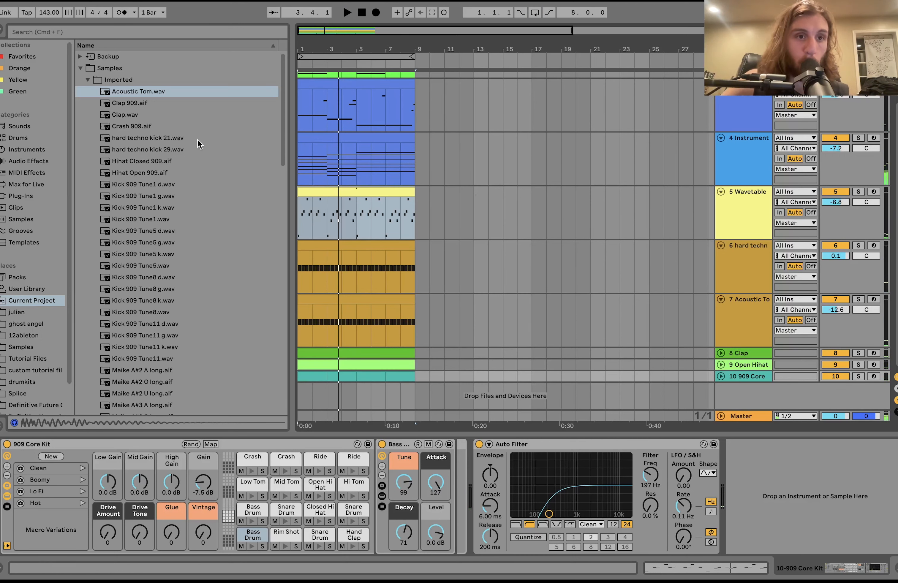
Collapse the Imported and Samples folders in the browser.
left_click(88, 80)
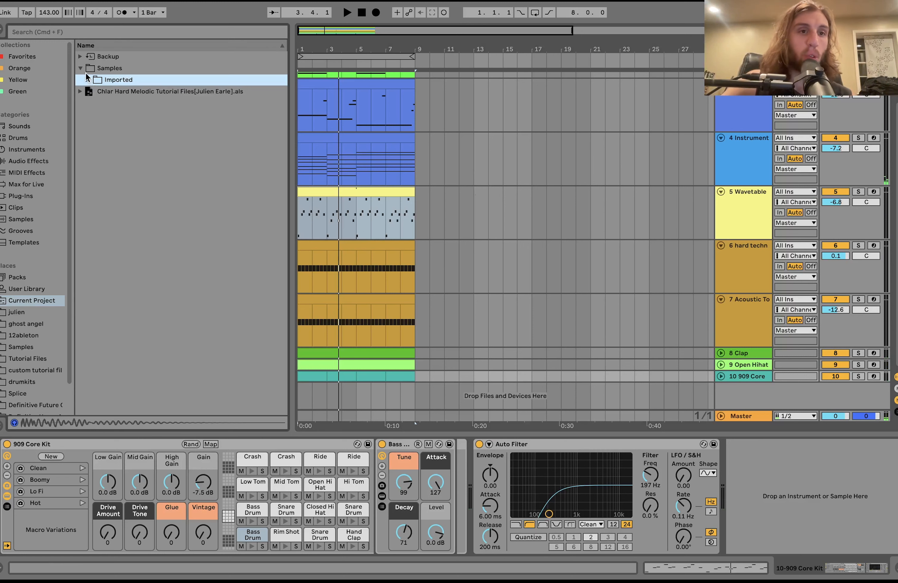
left_click(81, 69)
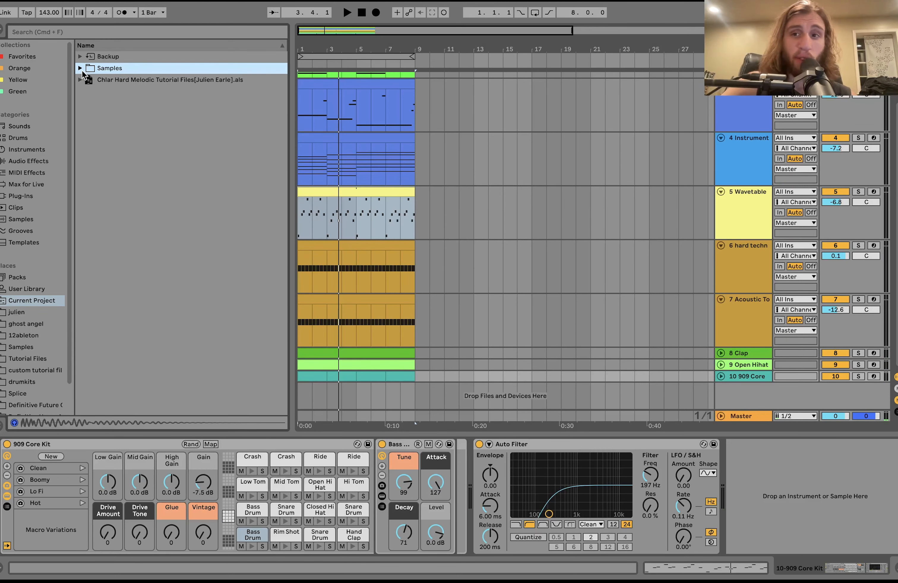
Zoom the arrangement to the selected bars 1 to 9 and fold all the tracks.
scroll(361, 190, "up", 3)
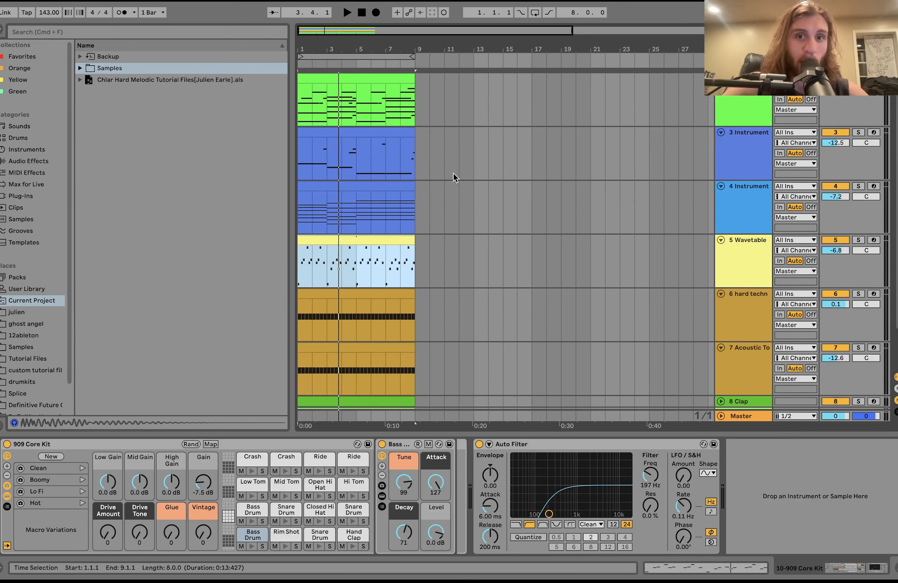
key("z")
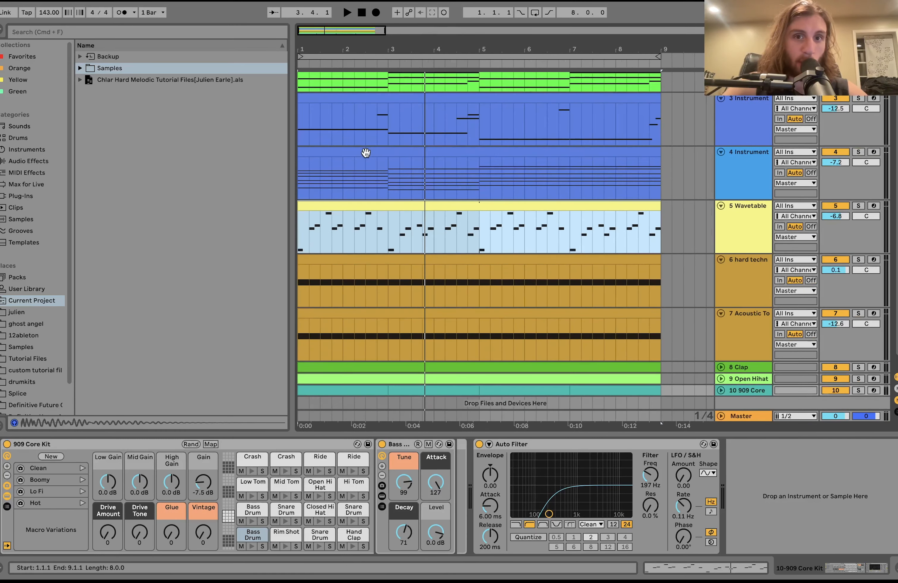
scroll(366, 153, "down", 1)
left_click(761, 124)
key("super+a")
key("u")
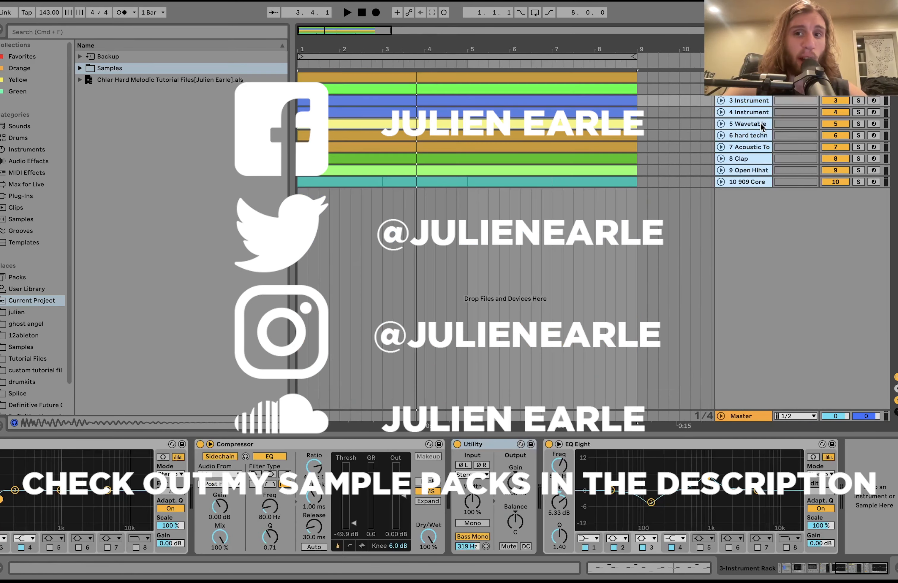
Select only the Analog track to show its device chain.
left_click(743, 95)
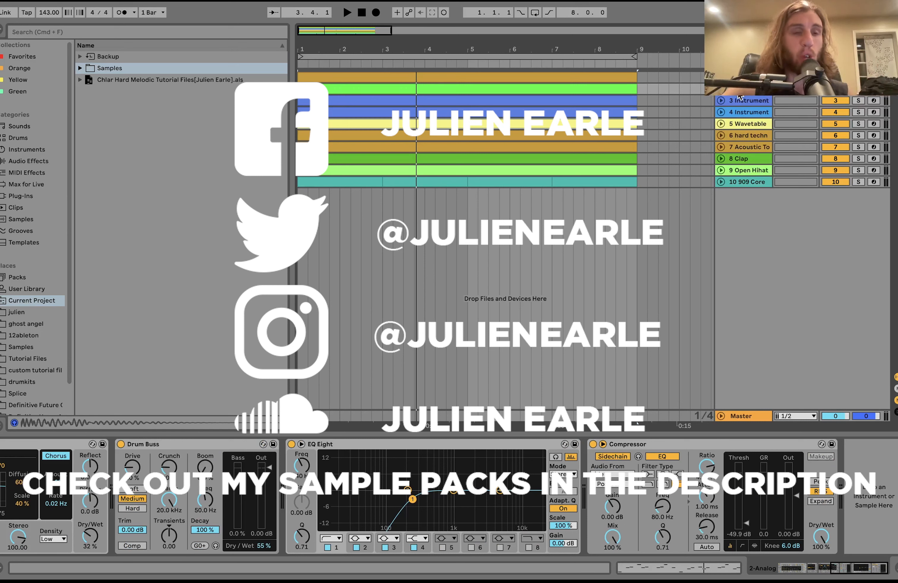
left_click(542, 89)
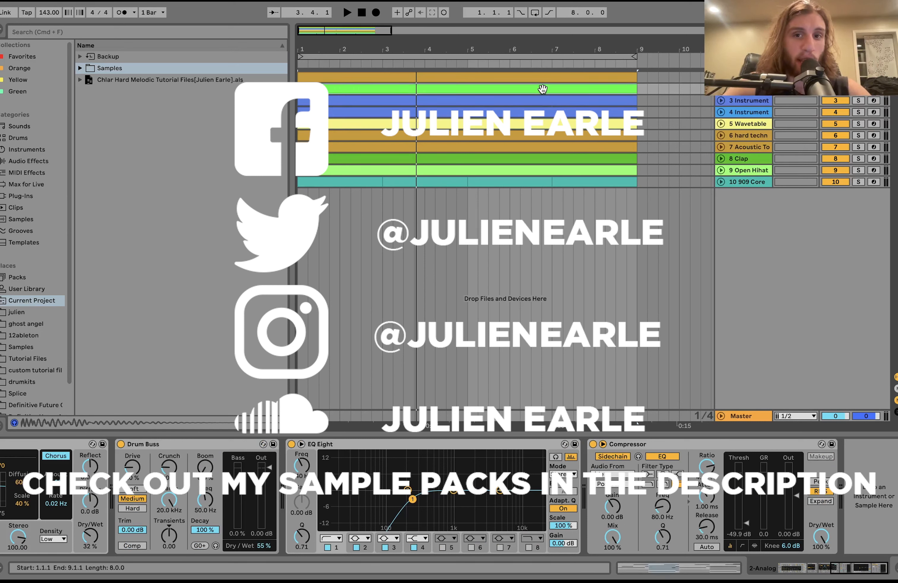